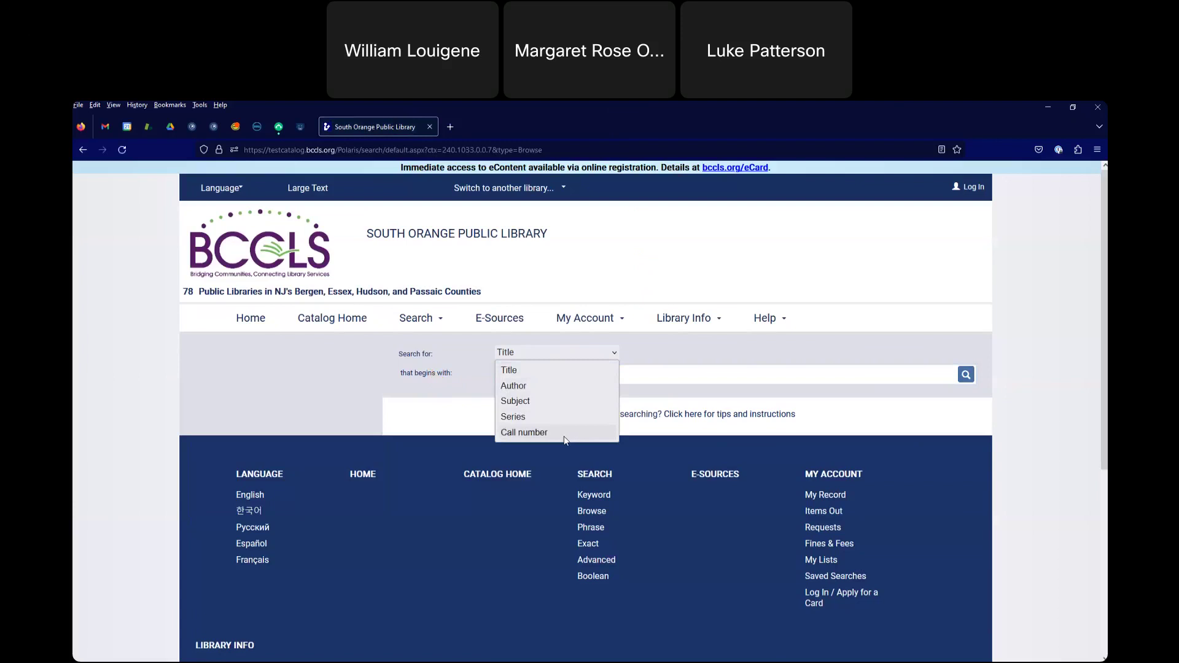
- Switch the search type to Call number, then go back to the 759 dog title results
click(565, 440)
click(513, 378)
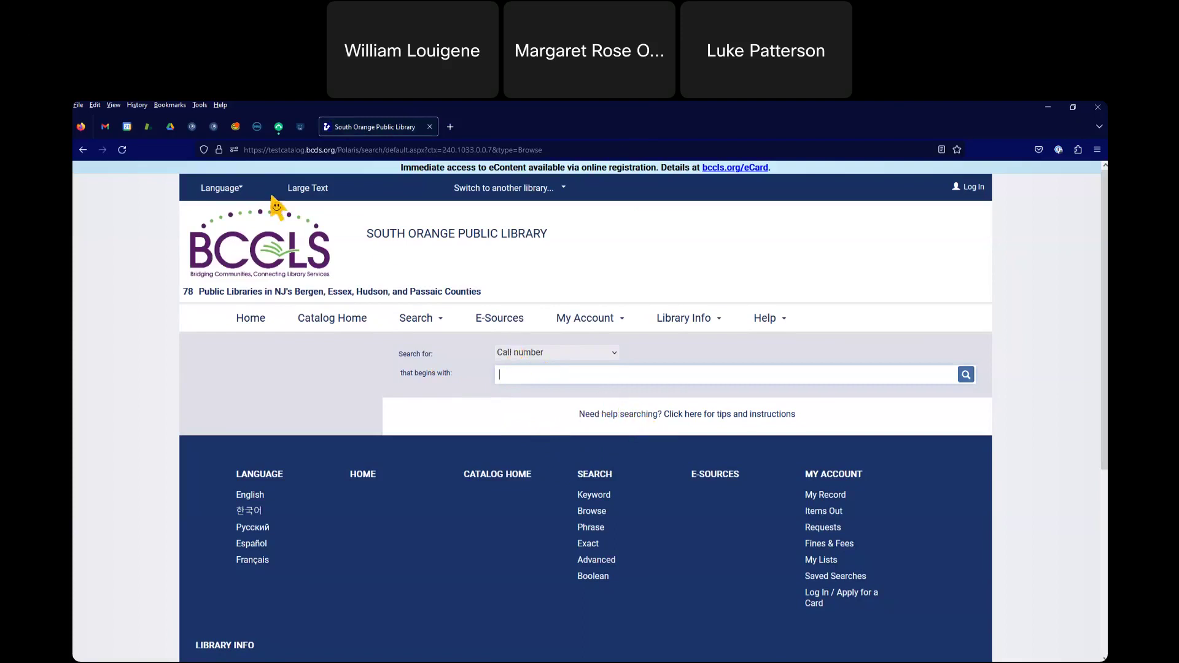
click(81, 150)
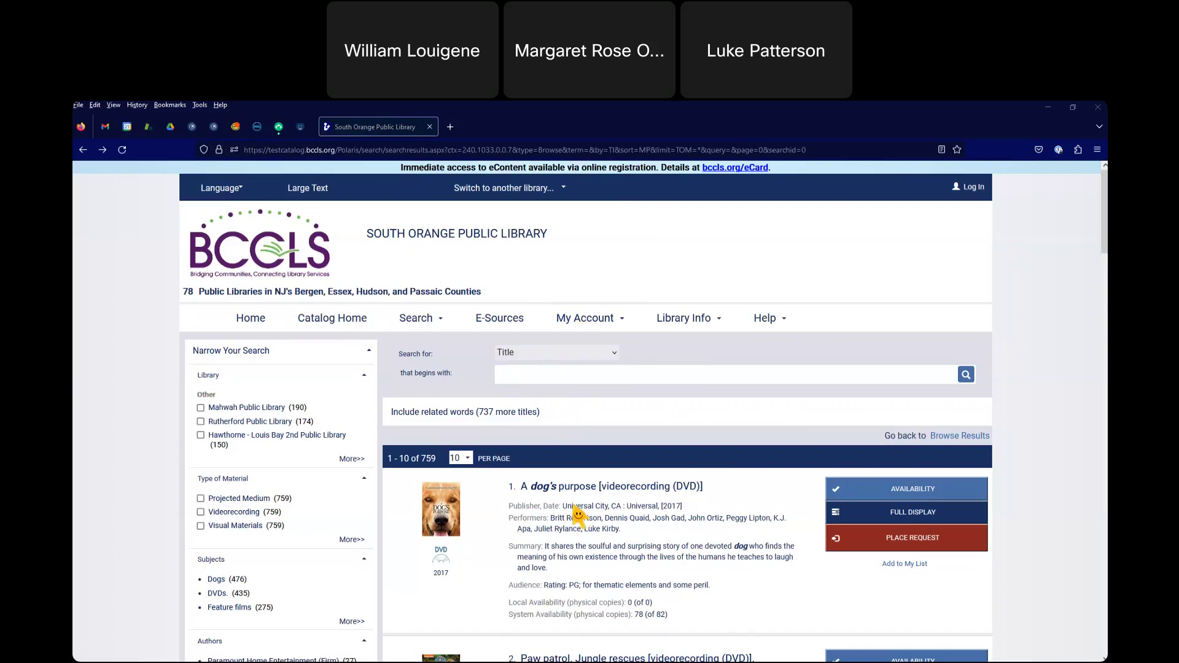
- Scroll down to the 'A dog's purpose' DVD and place a request for it
scroll(577, 516, down, 1)
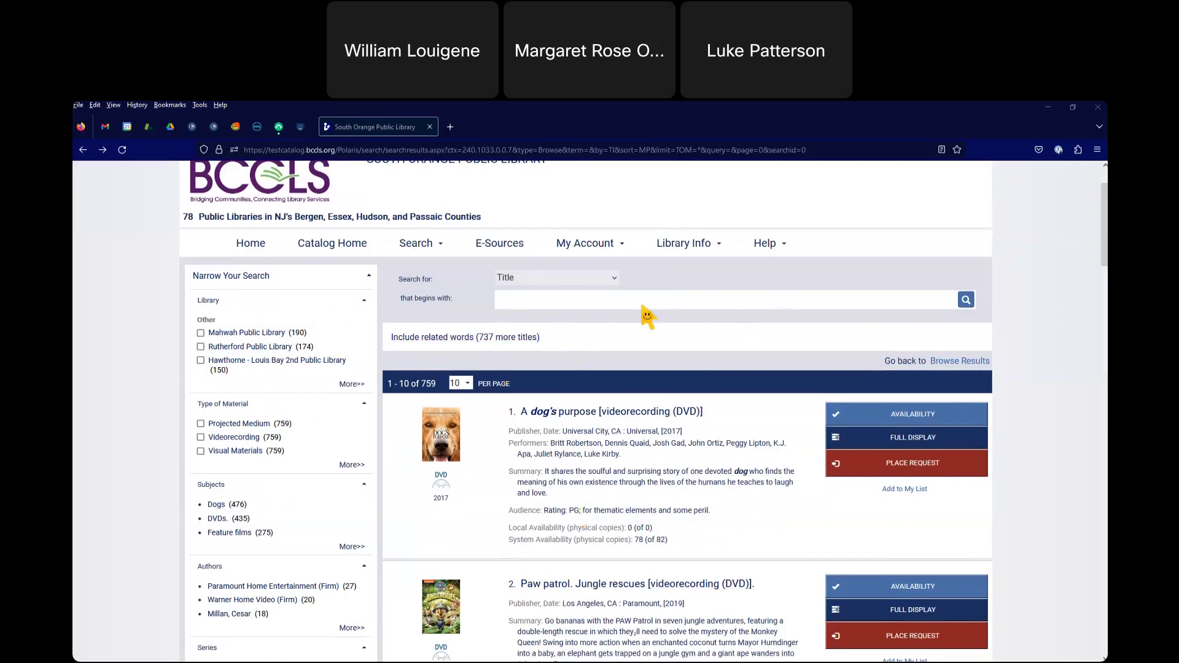
scroll(711, 308, down, 1)
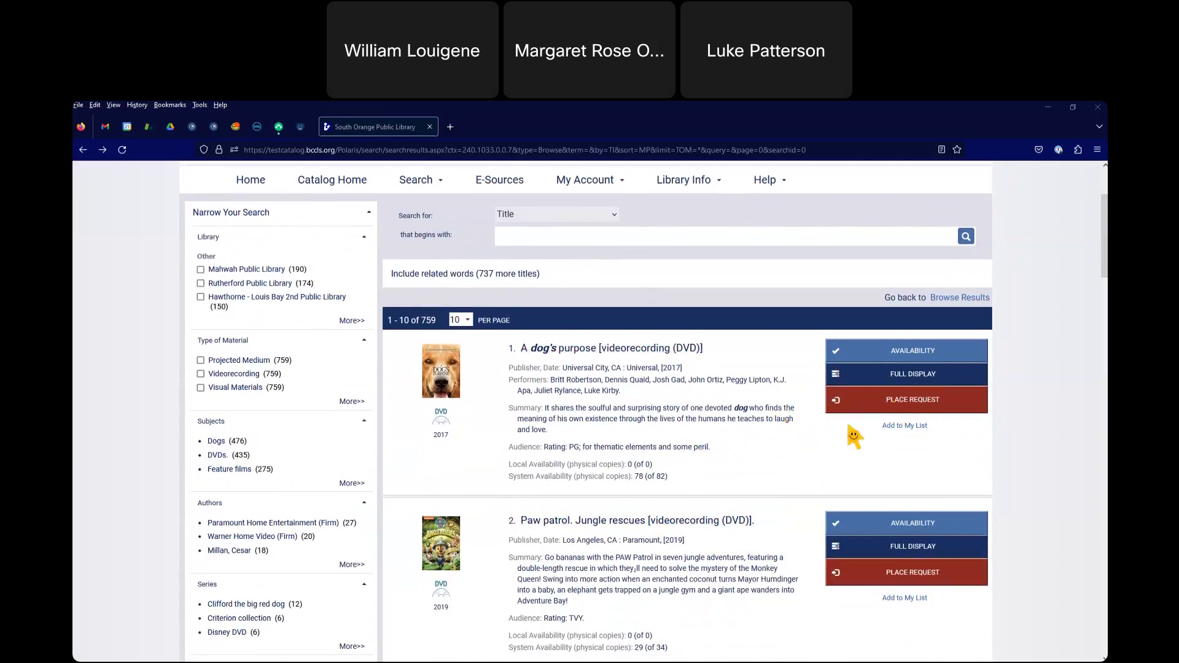
click(858, 405)
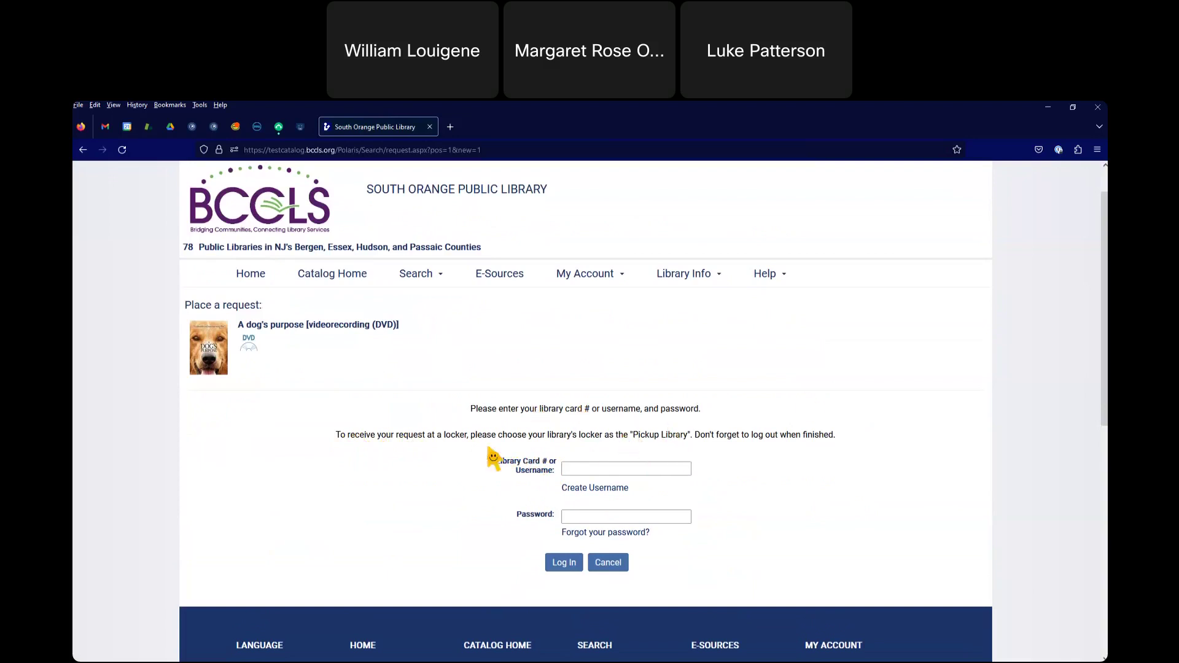
- Log in with the patron's library card number and password to open the request form
click(580, 473)
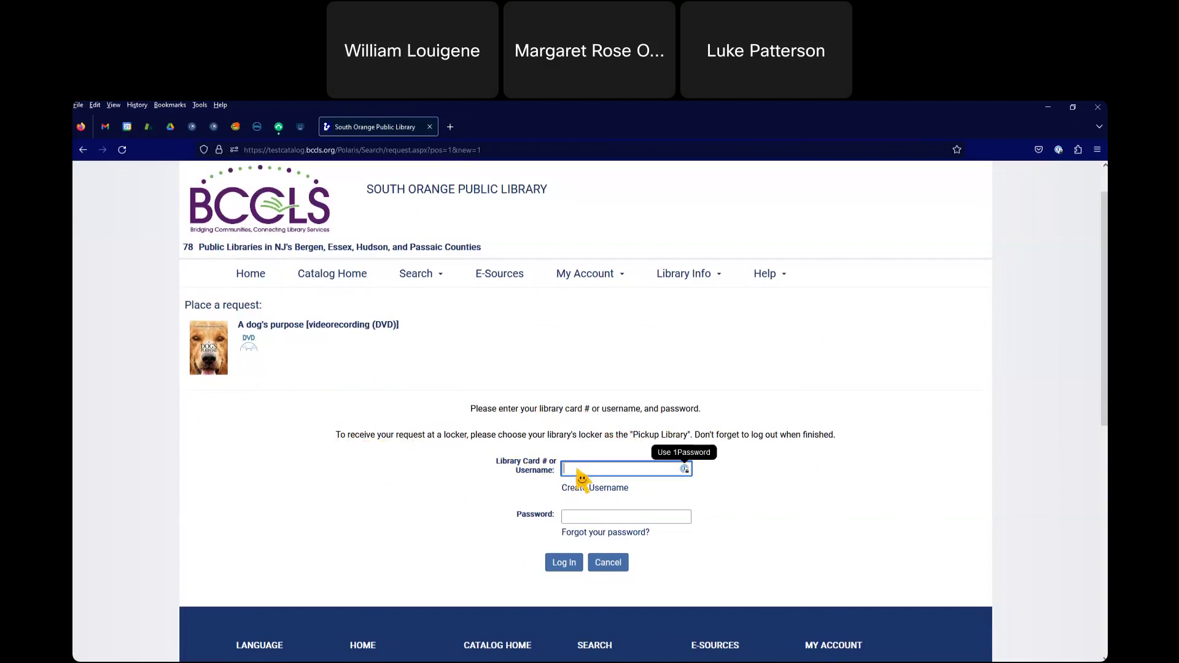
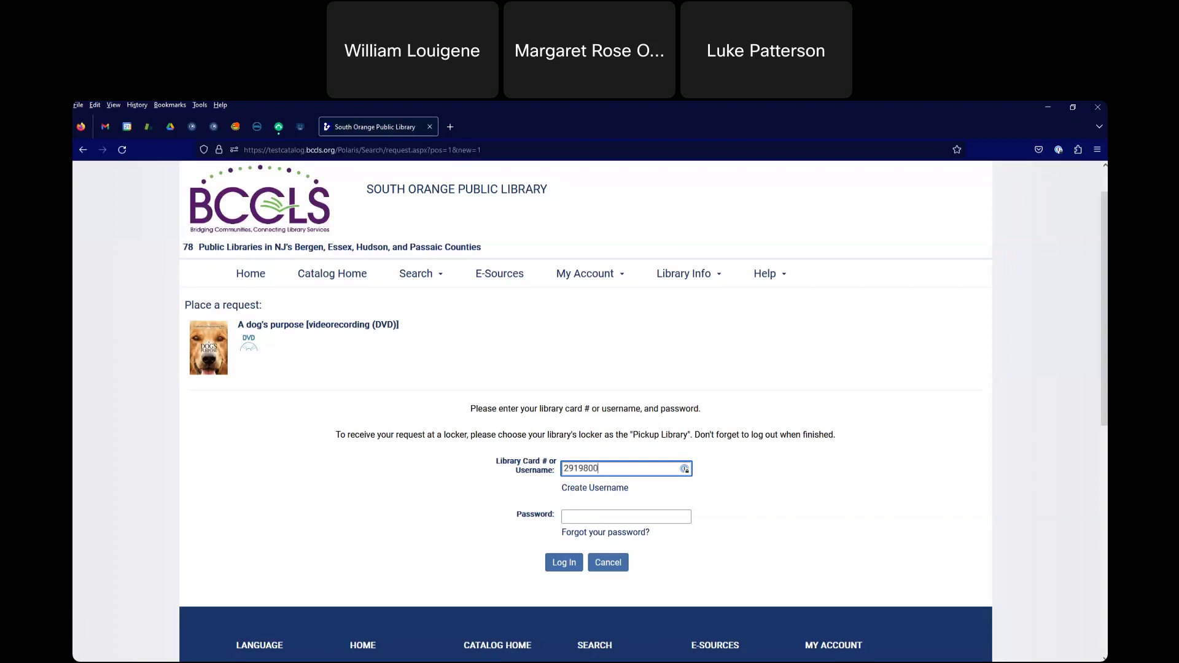
click(624, 516)
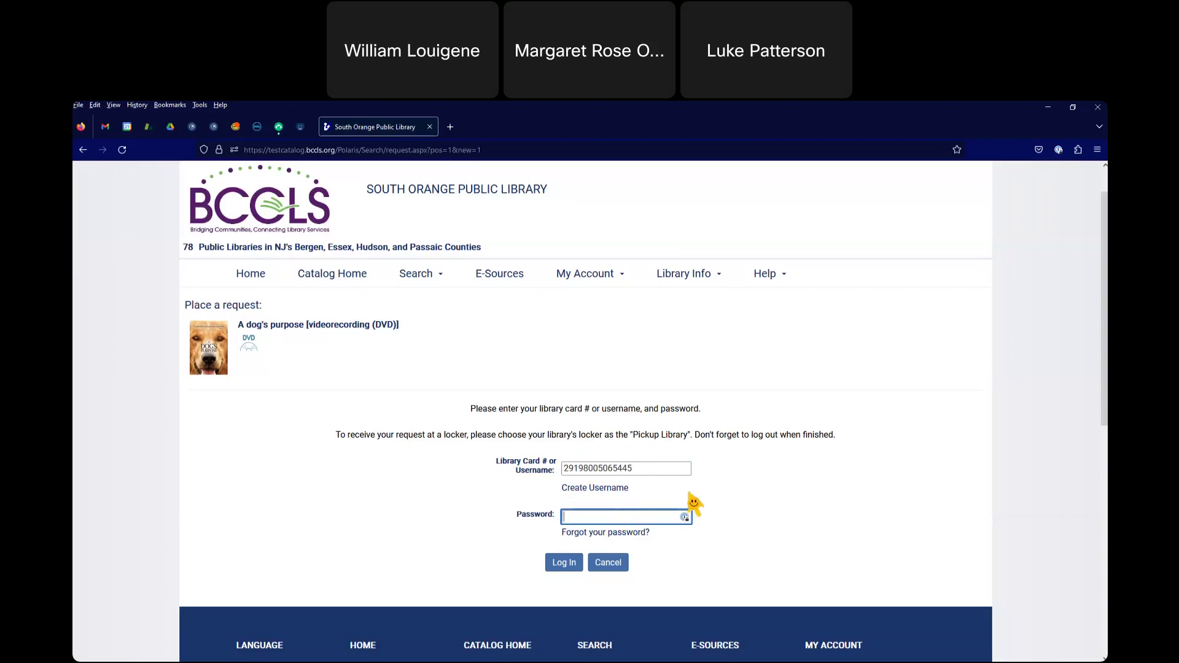
click(653, 470)
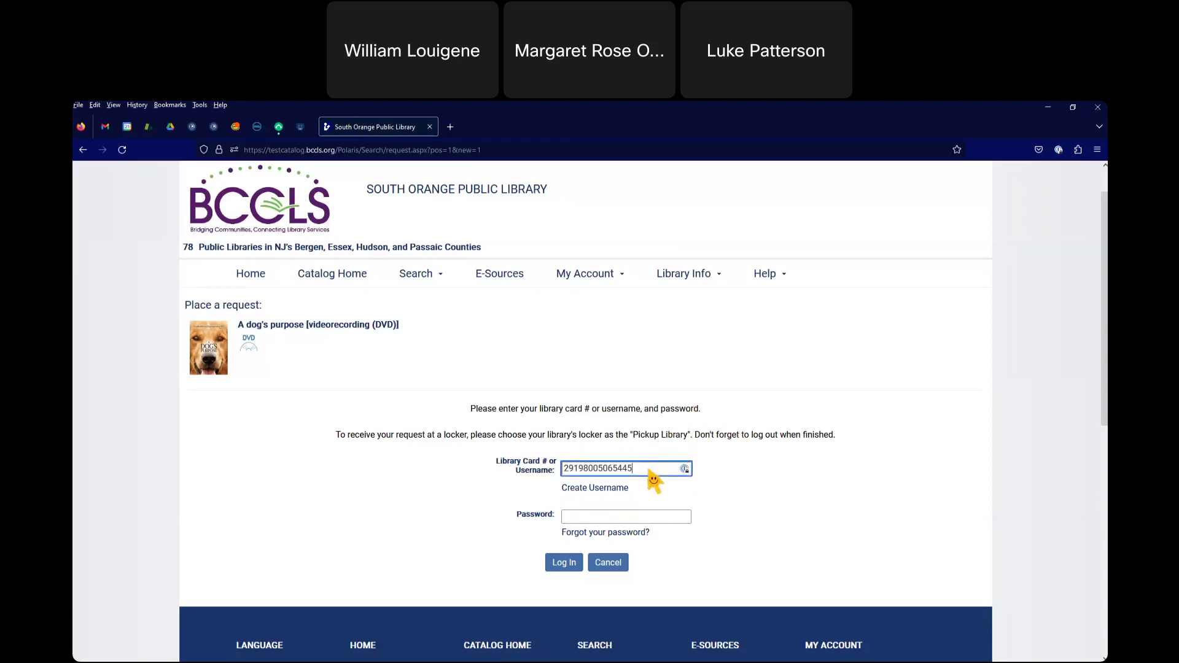
click(656, 521)
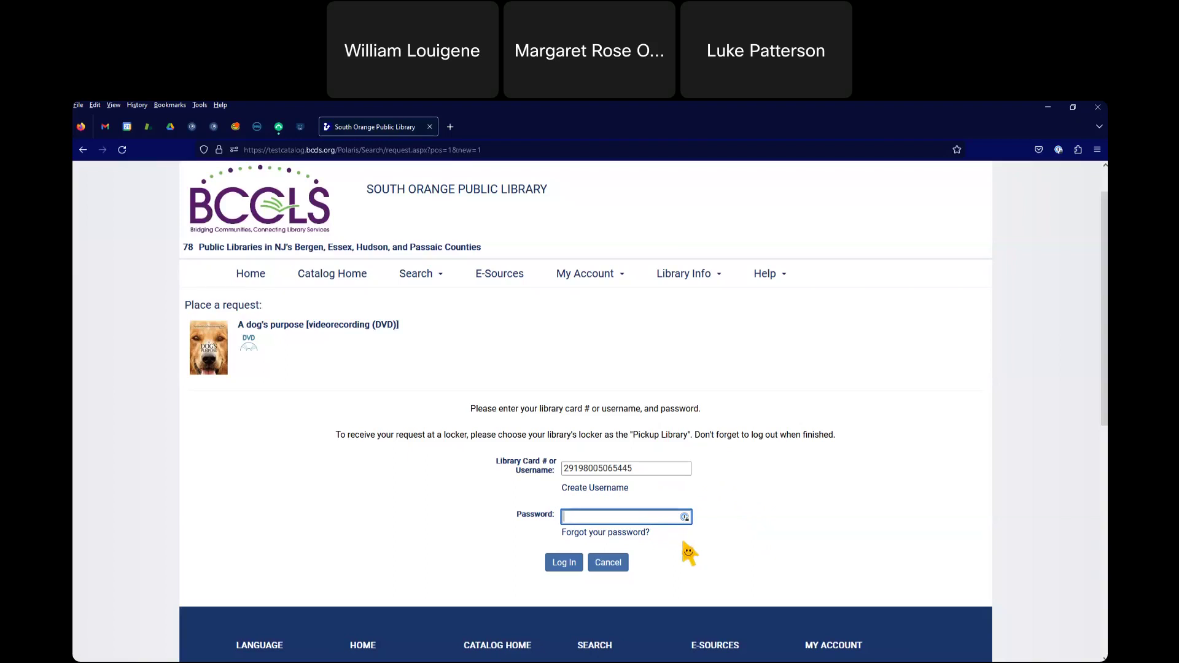
text(**********)
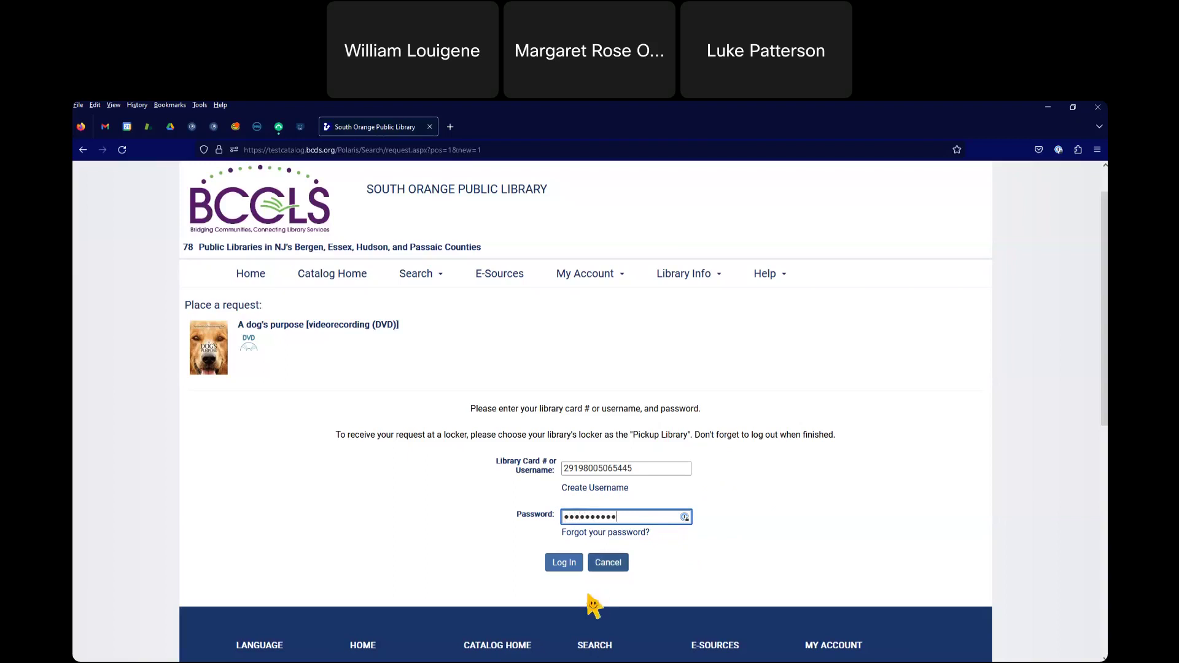
click(556, 571)
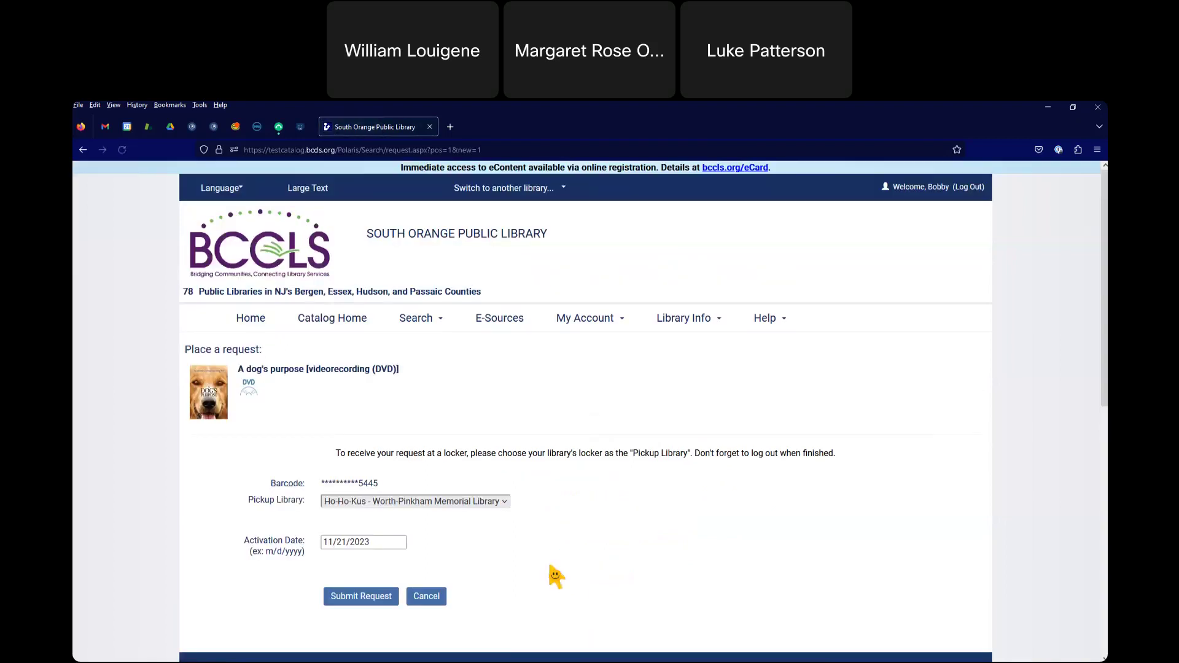
- Pick South Orange Public Library from the Pickup Library list for the DVD request
scroll(551, 566, down, 3)
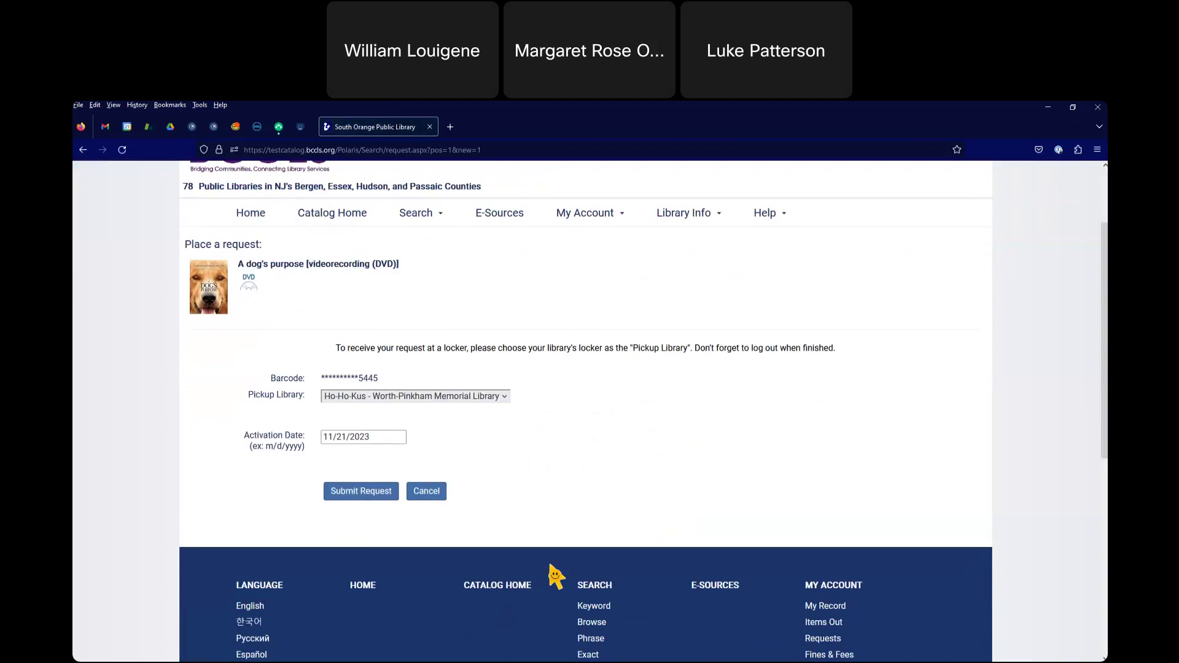
scroll(550, 564, up, 1)
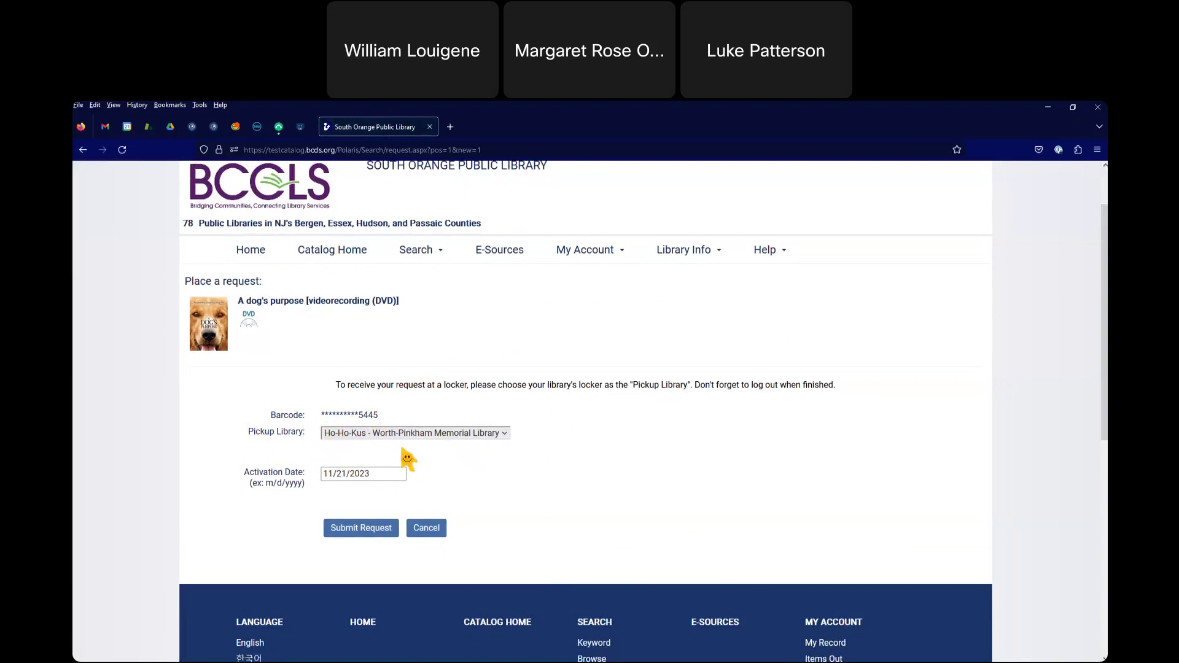
scroll(435, 360, up, 2)
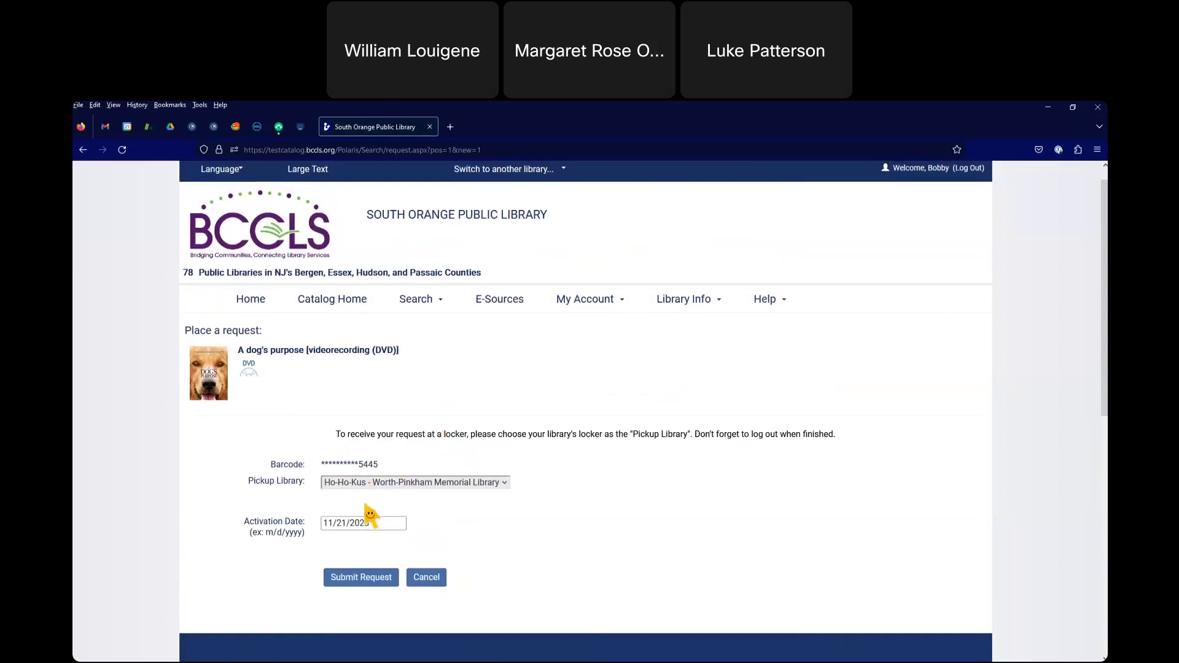
click(465, 485)
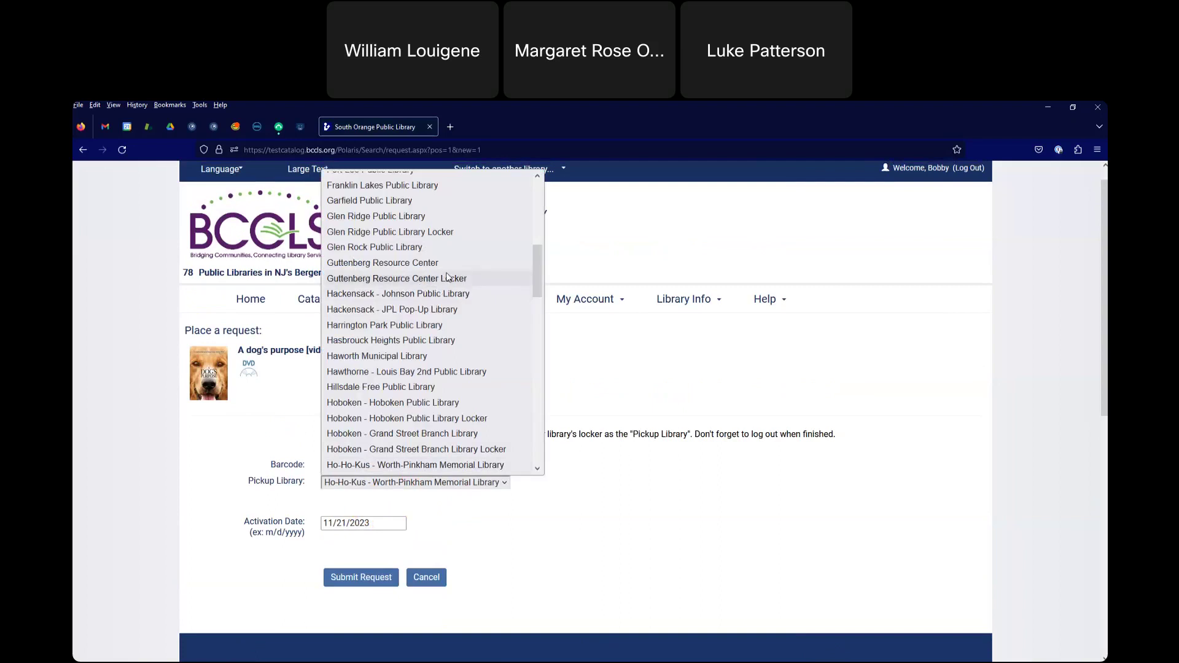
scroll(442, 230, up, 2)
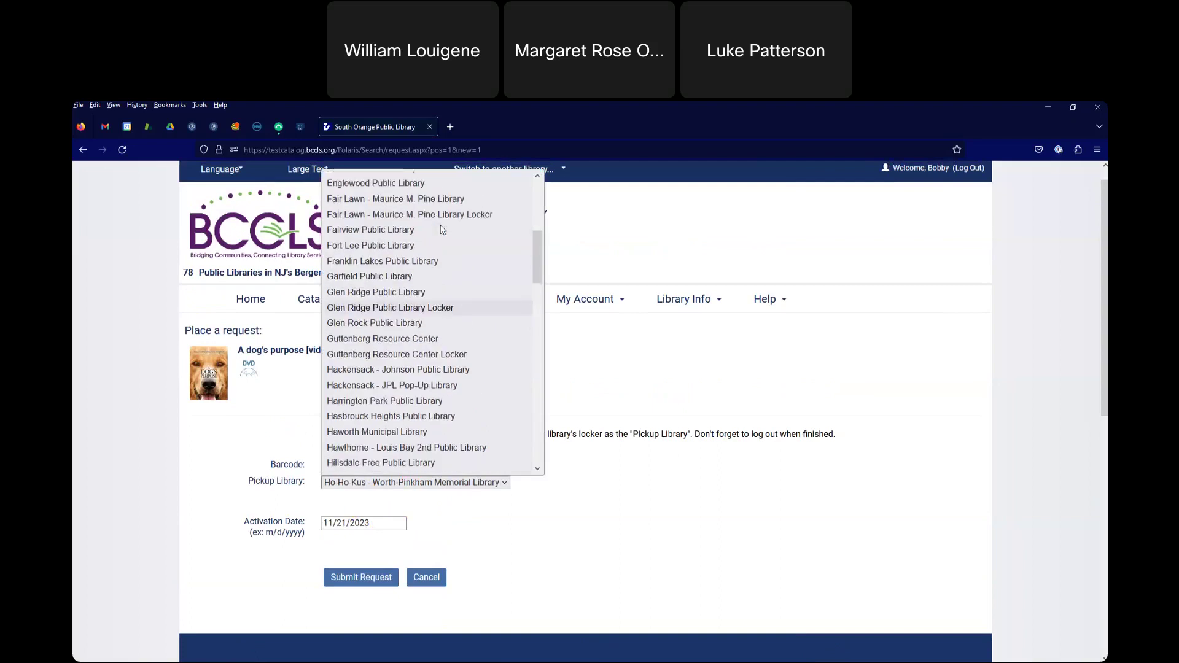
scroll(442, 230, up, 6)
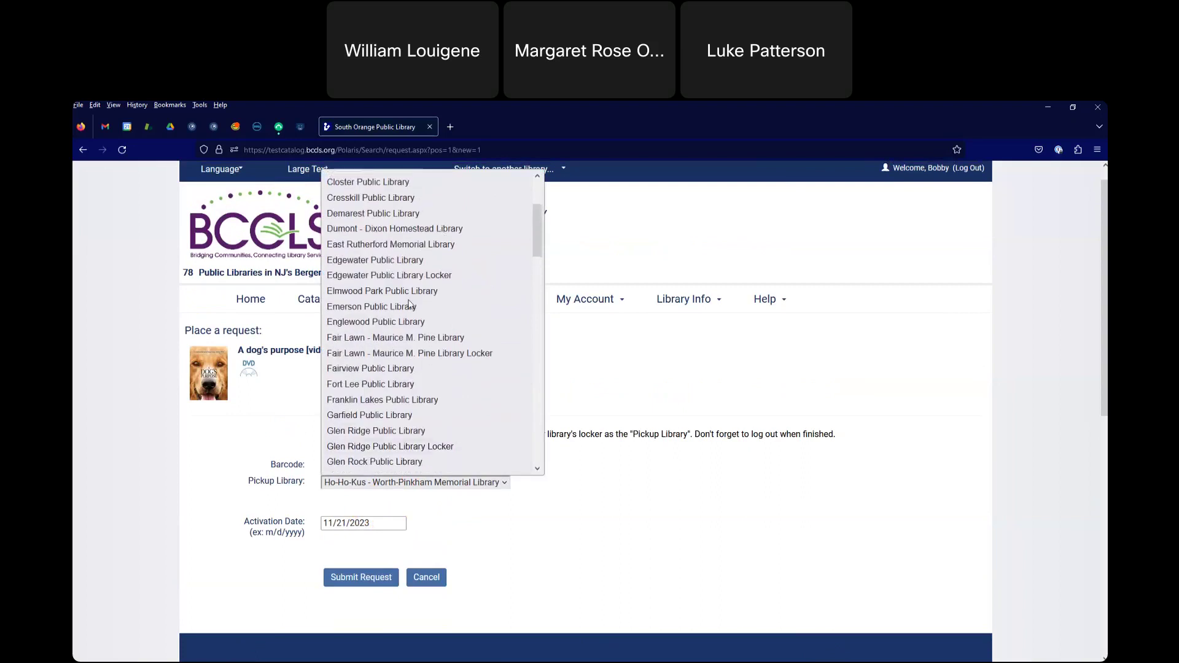
scroll(399, 317, down, 10)
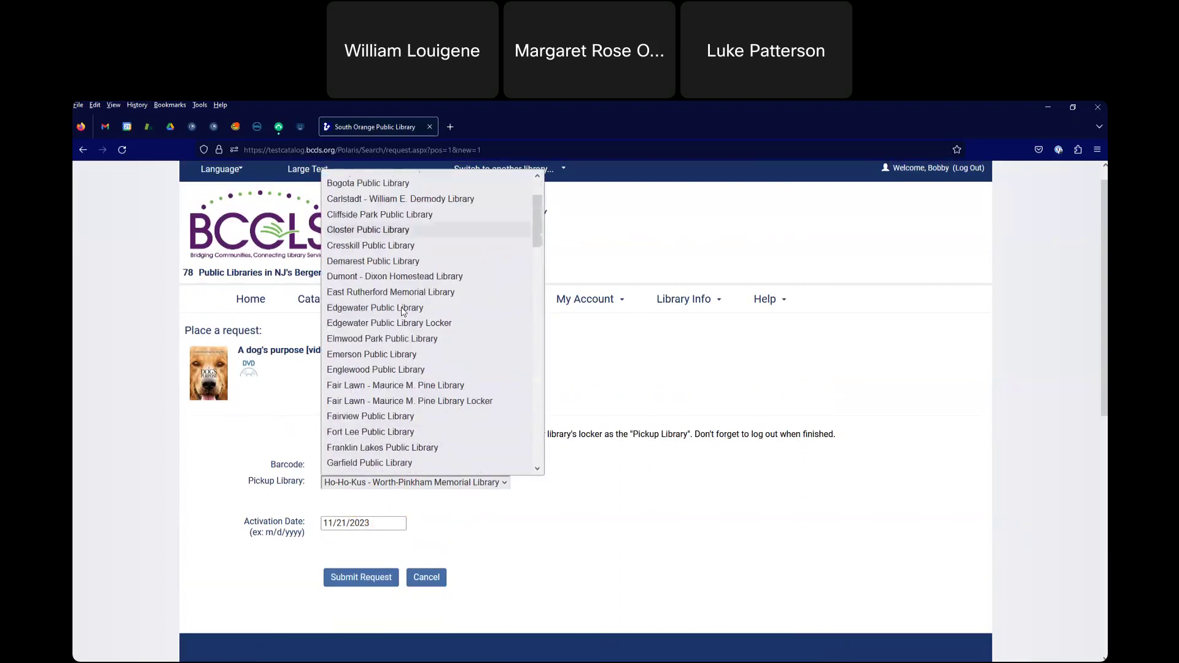
scroll(404, 310, down, 13)
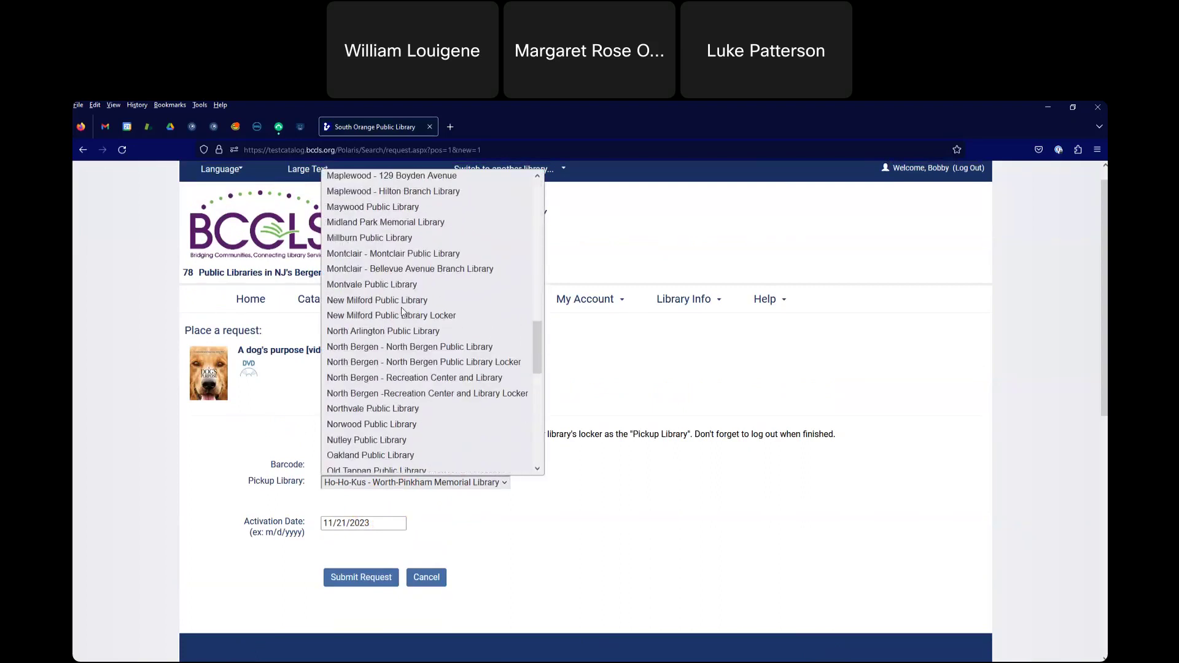
scroll(402, 311, down, 1)
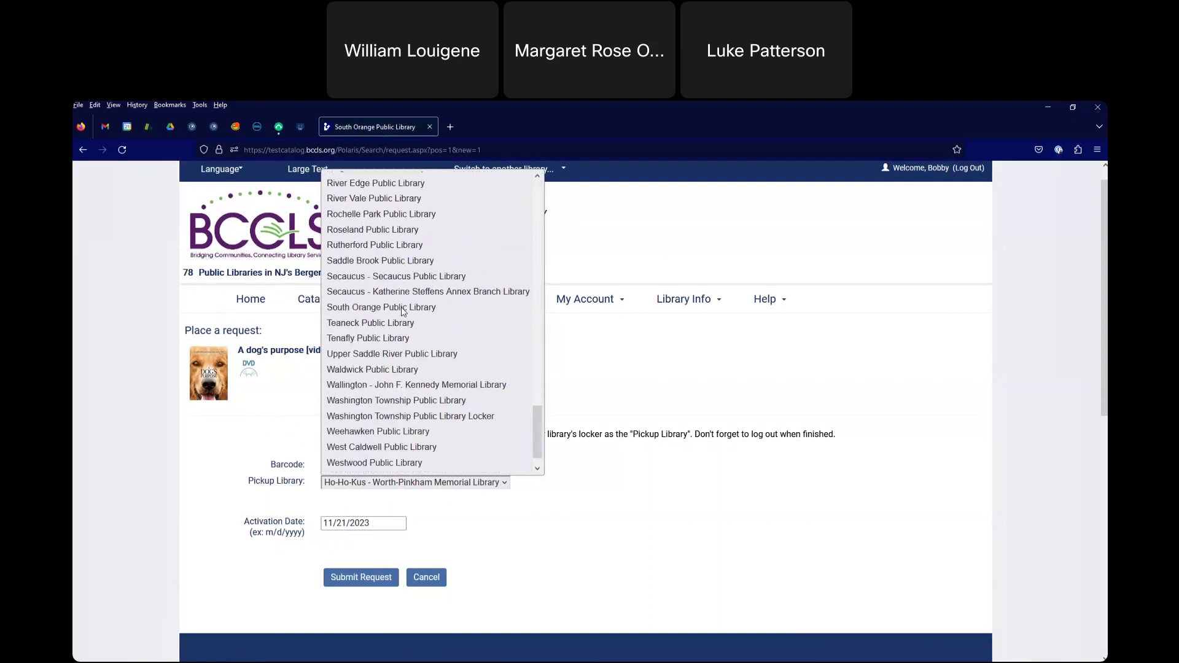
click(396, 312)
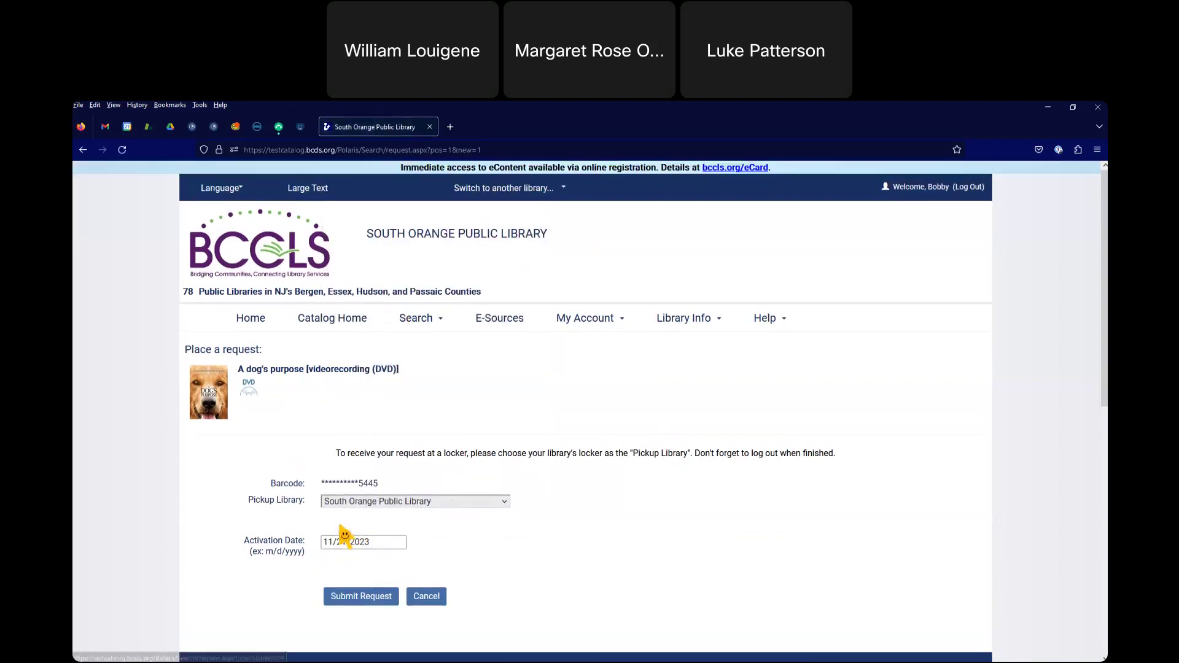
scroll(365, 515, down, 1)
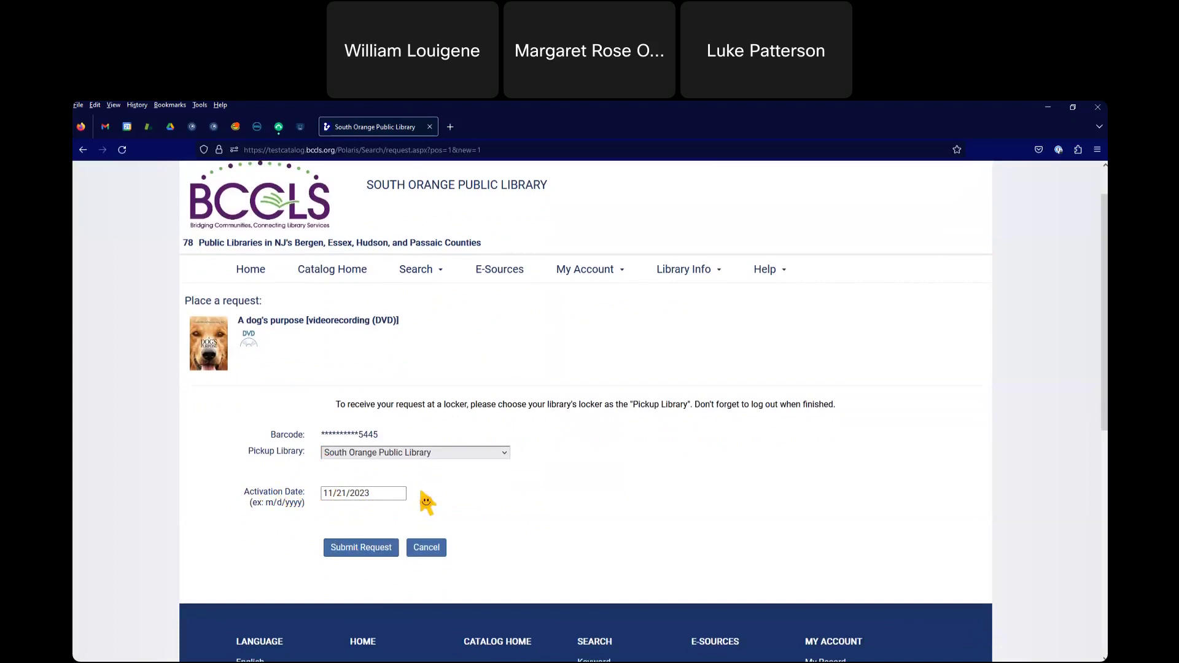
scroll(427, 503, up, 1)
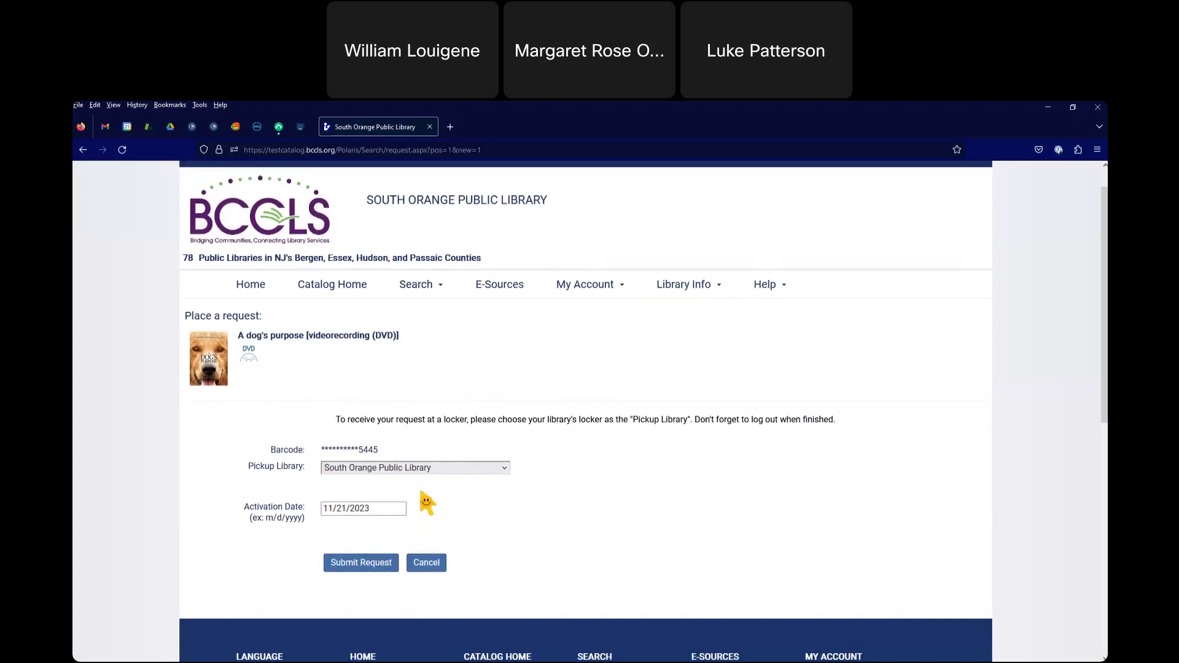
click(329, 509)
key(BackSpace)
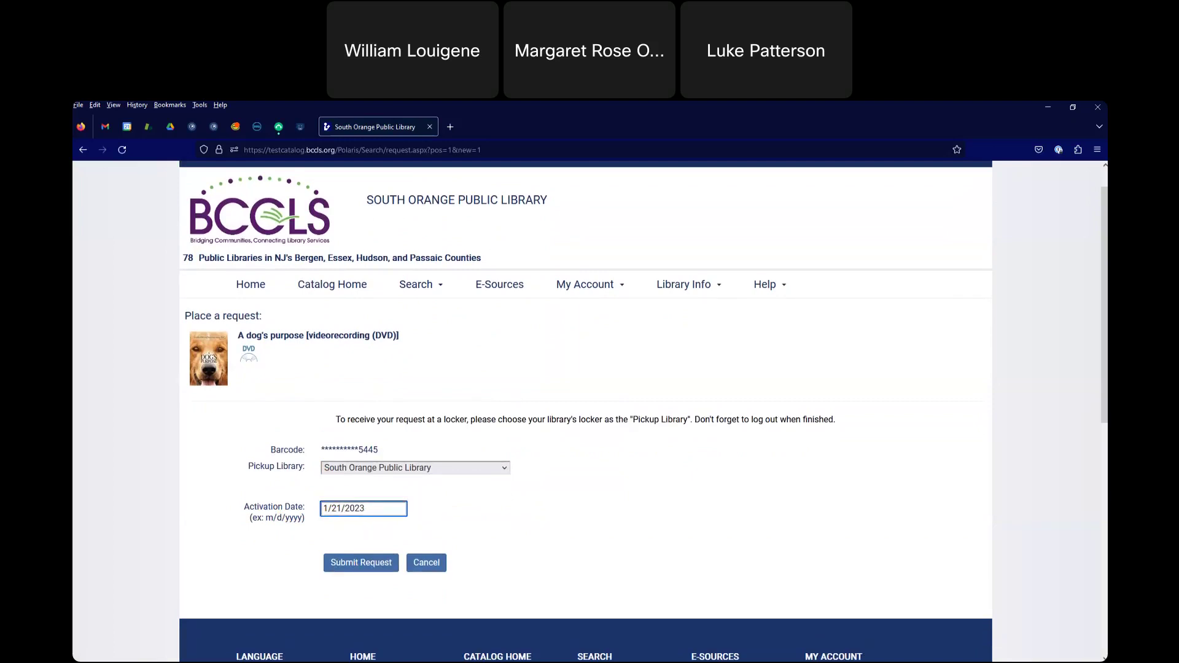
text(2)
click(384, 512)
click(335, 509)
key(BackSpace)
text(1)
click(82, 150)
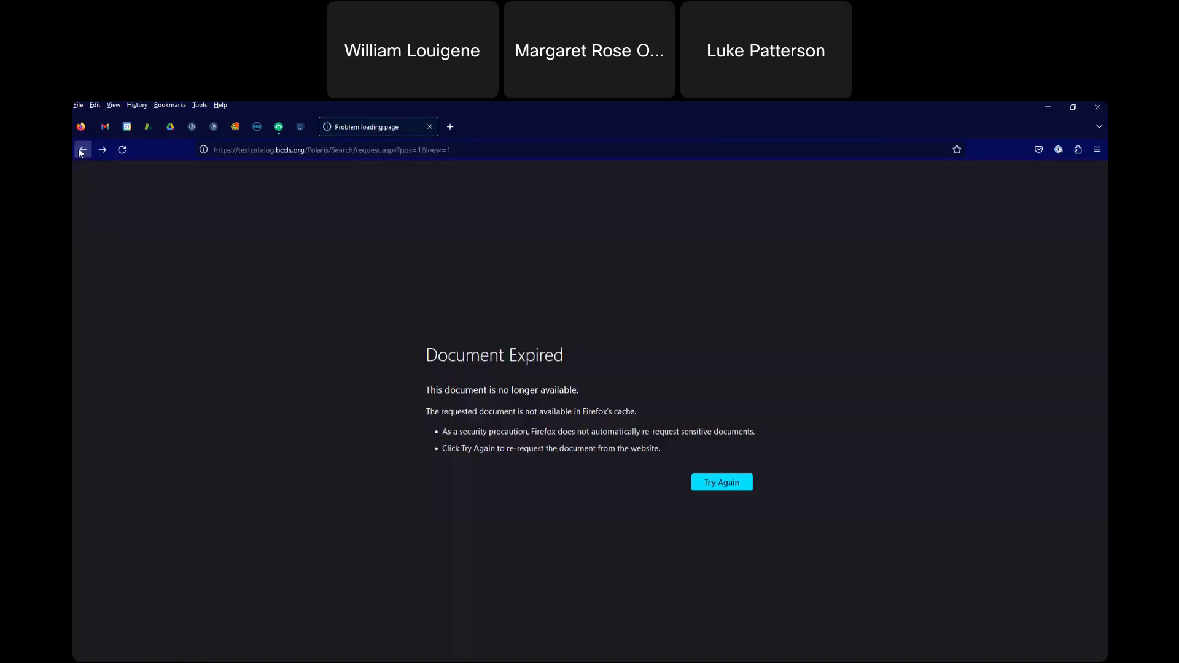
- Load testcatalog.bccls.org/polaris/ in the address bar, correcting the mistyped URL along the way
click(246, 152)
text(testcatalog.bccls.org)
key(Return)
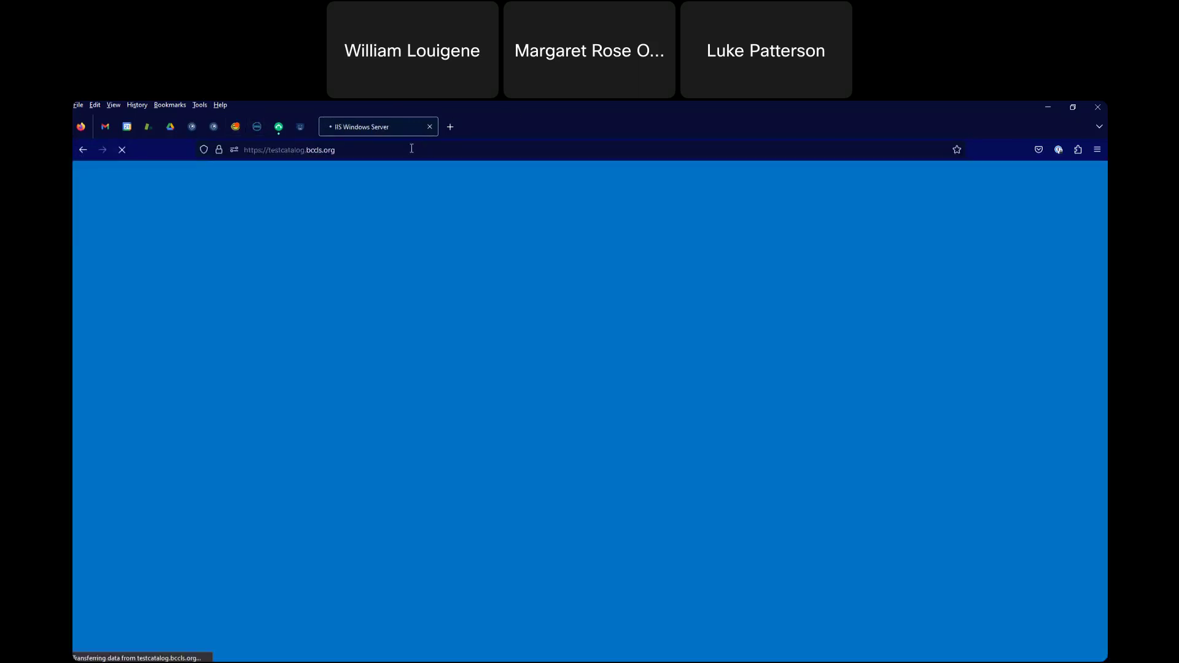
click(412, 150)
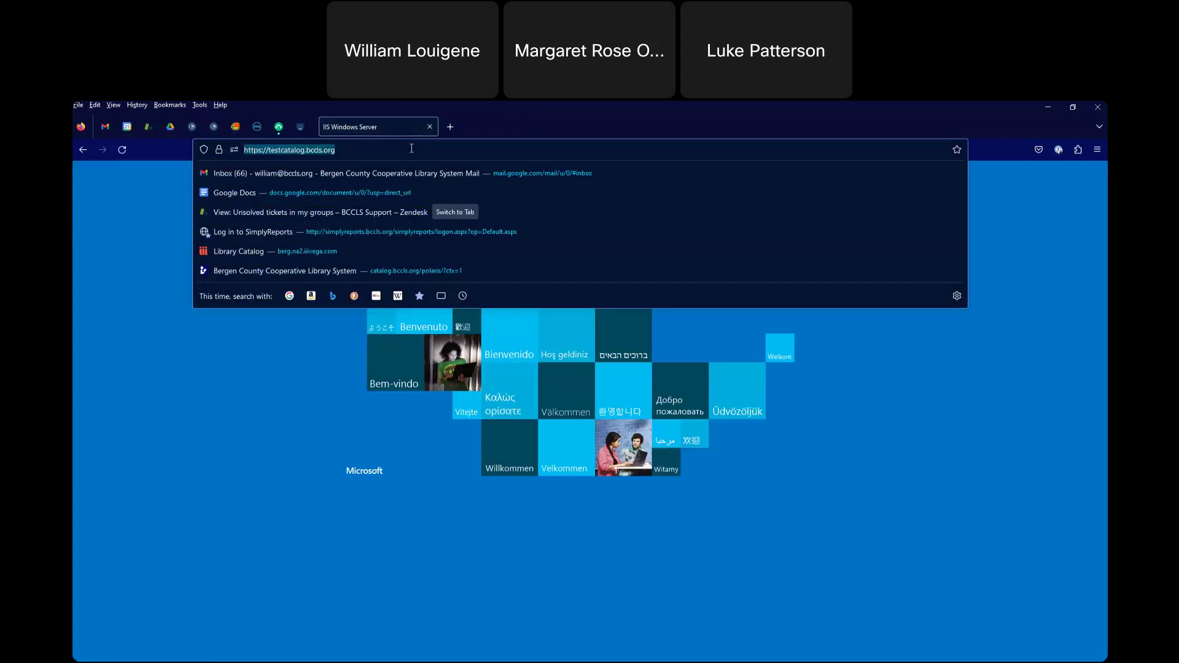
text(/polai)
key(Return)
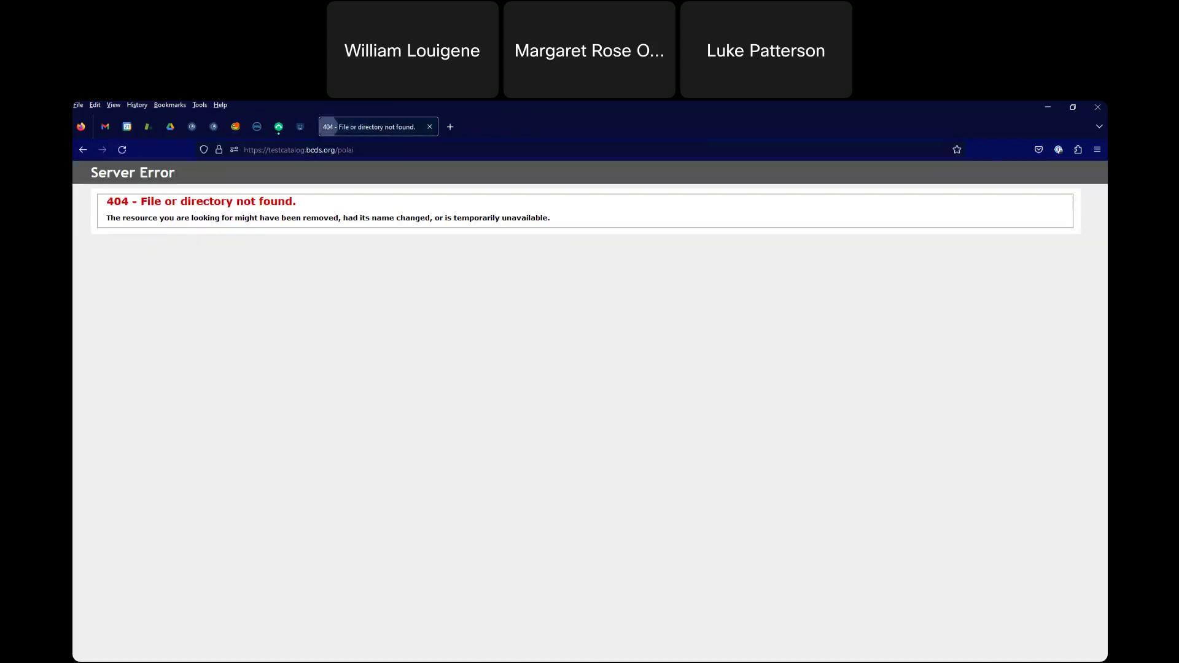
click(369, 143)
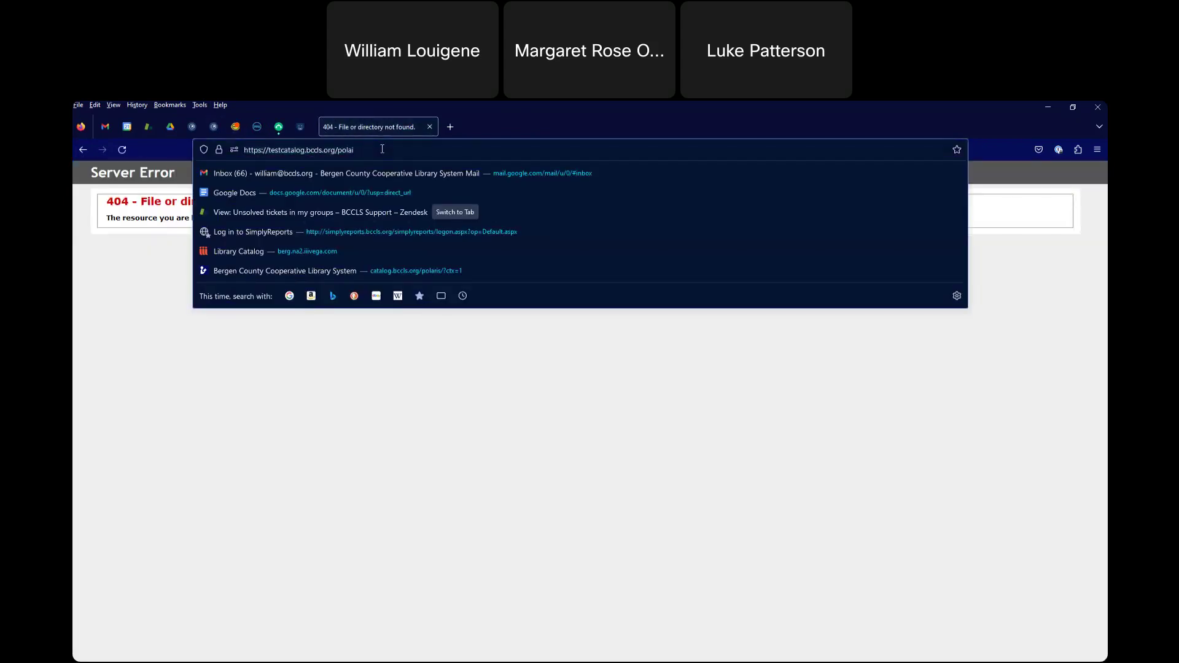
key(BackSpace)
text(ris/)
key(Return)
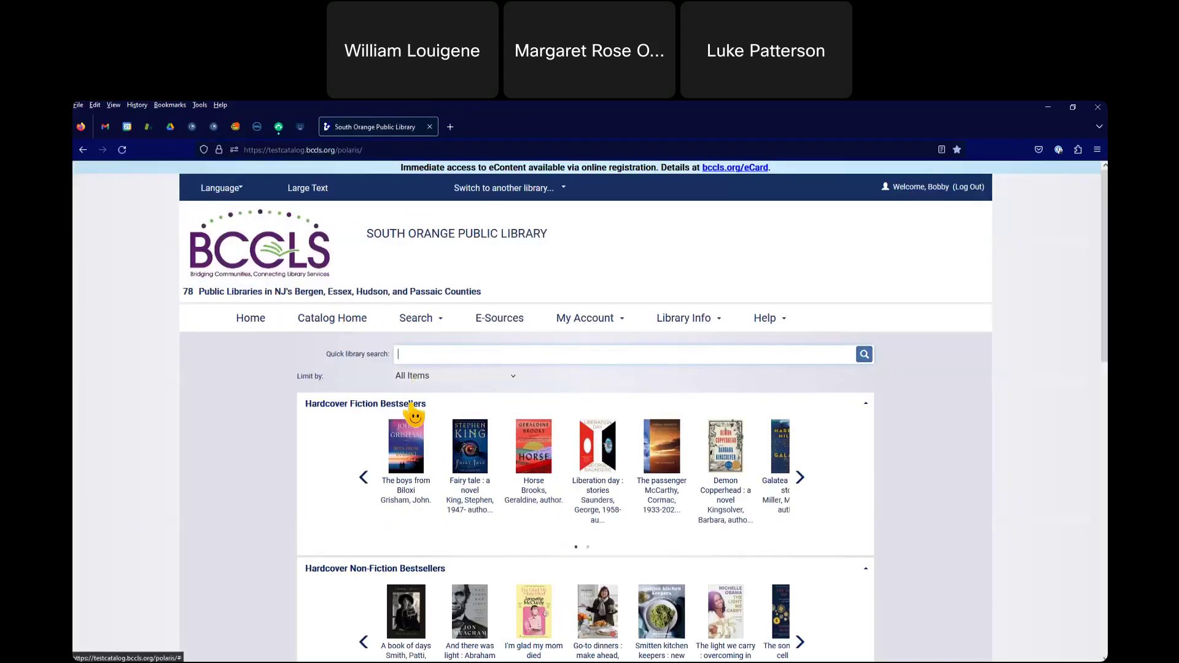
- Switch from the quick search box to the Keyword search page
text(dogs)
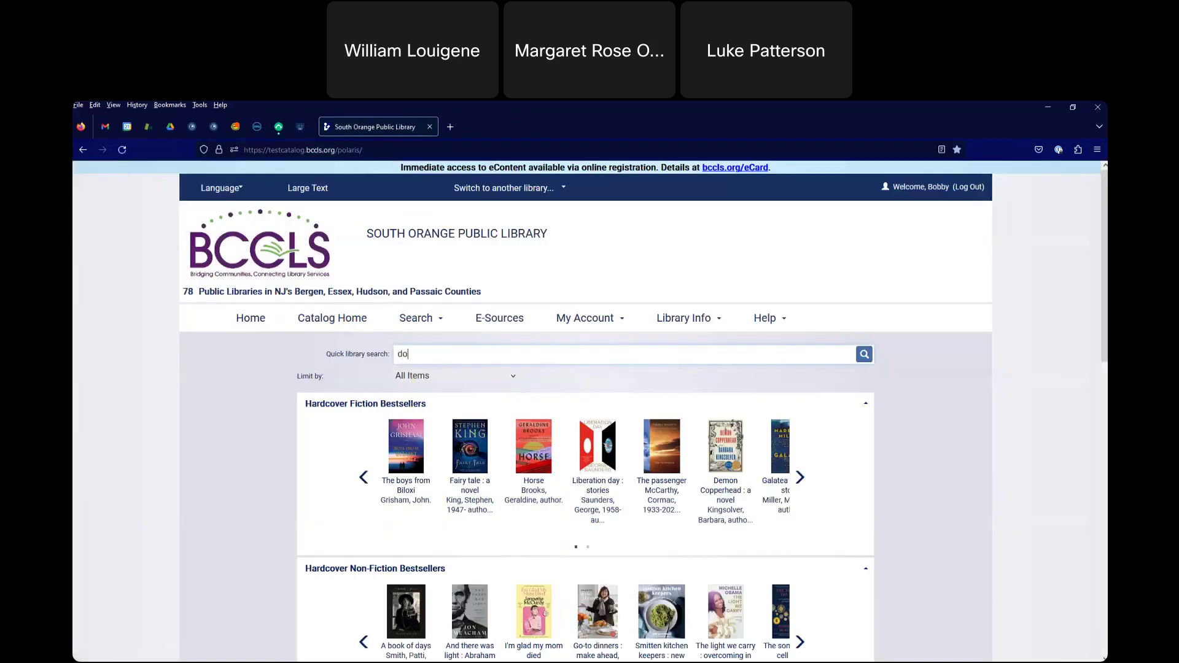
click(344, 385)
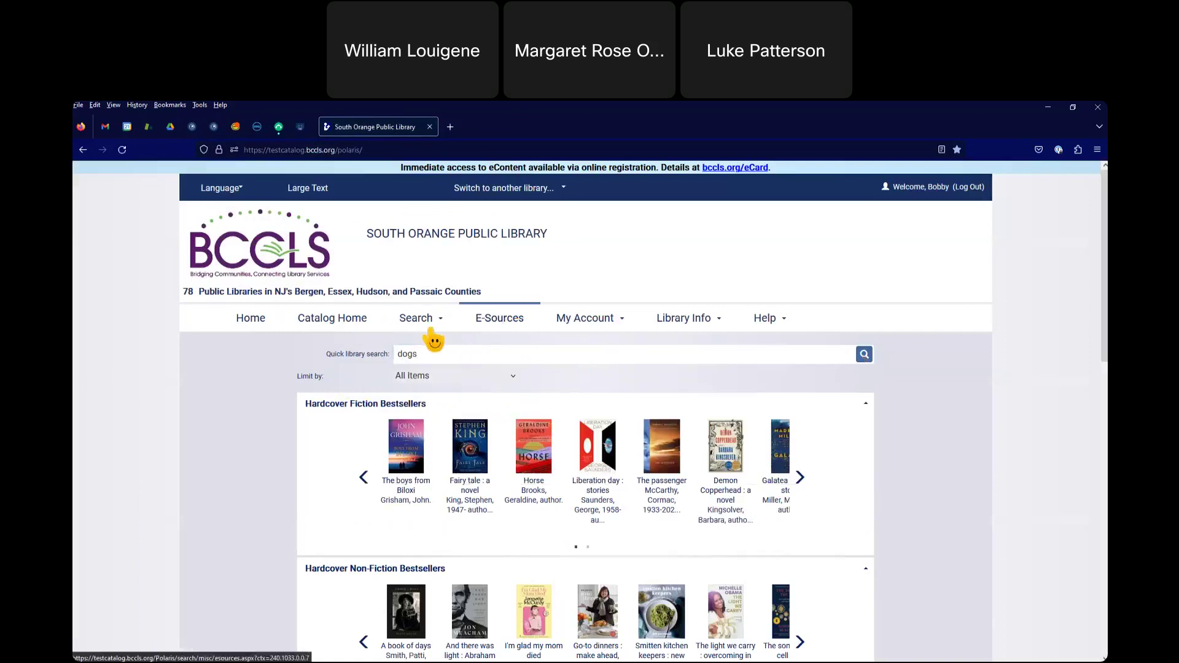
click(429, 329)
click(437, 341)
- Search titles for 'dogs' limited to All Items - South Orange and review the single result
text(dogs)
click(447, 425)
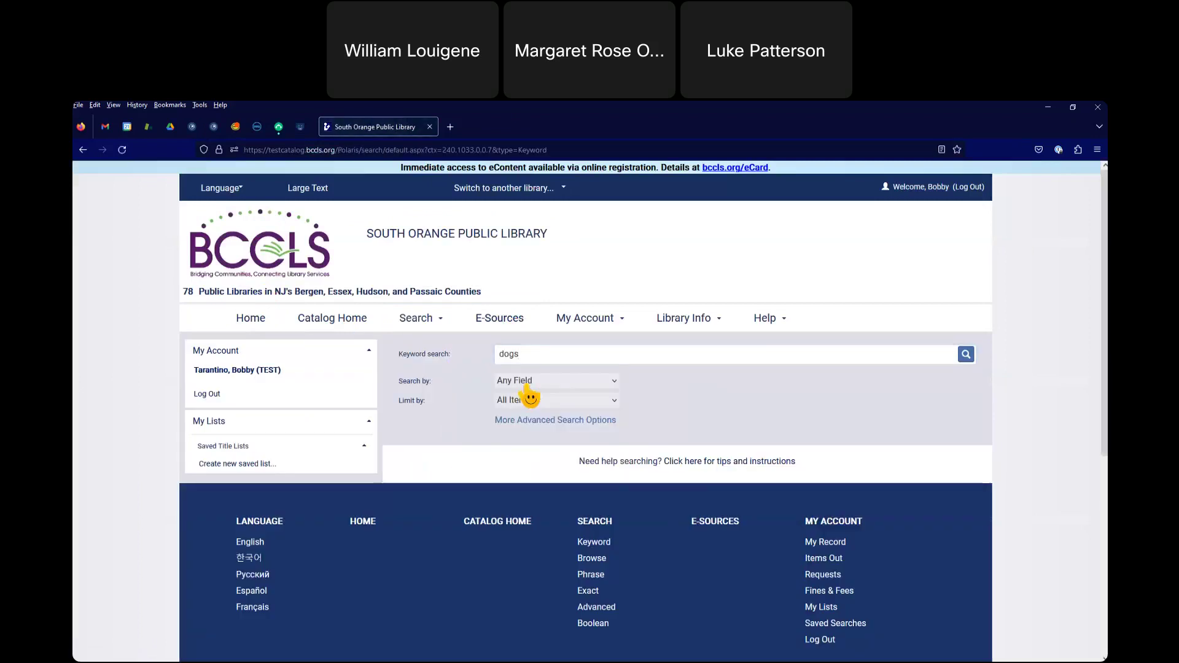
click(523, 385)
click(529, 415)
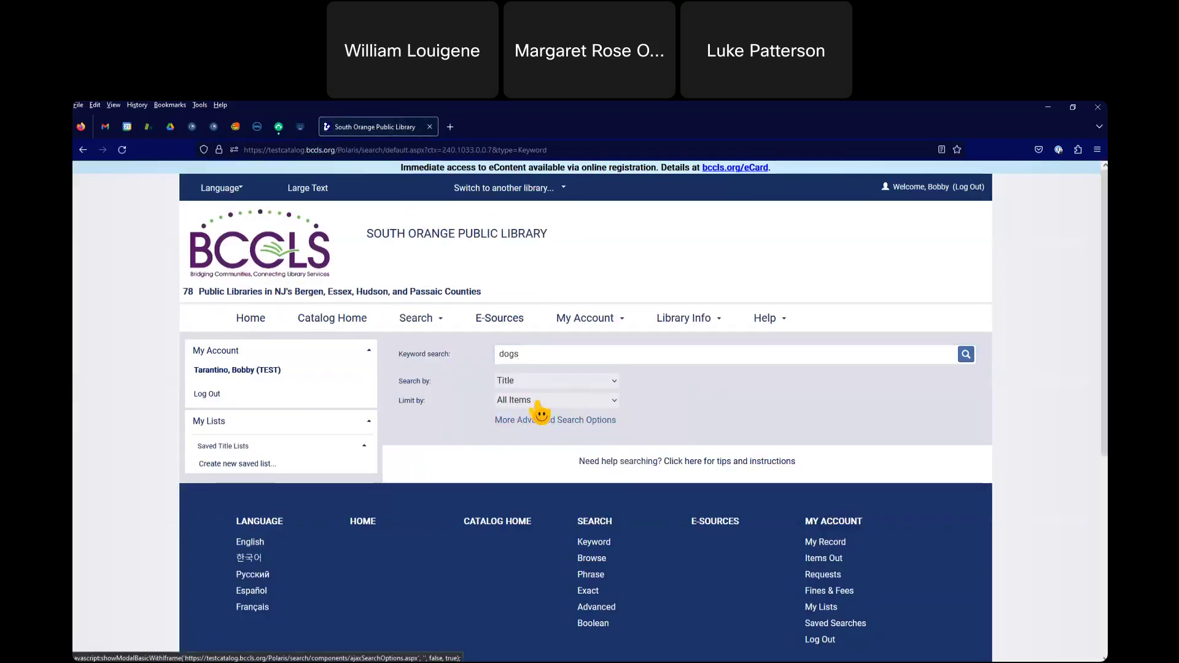
click(539, 400)
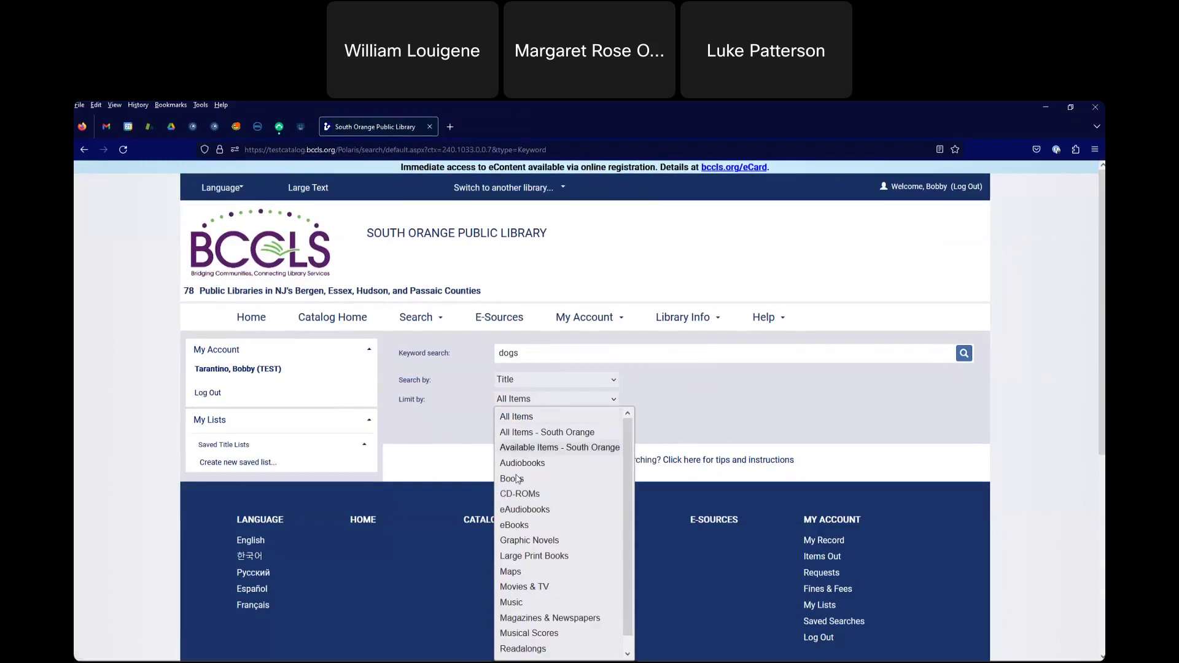
click(576, 434)
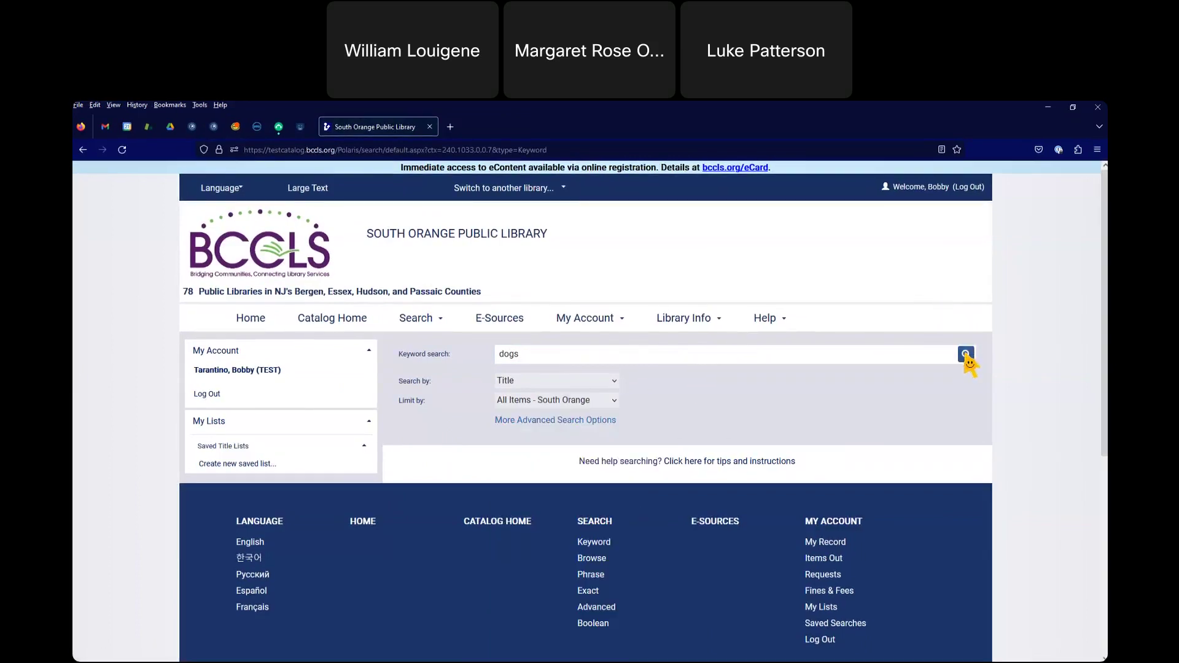
click(966, 356)
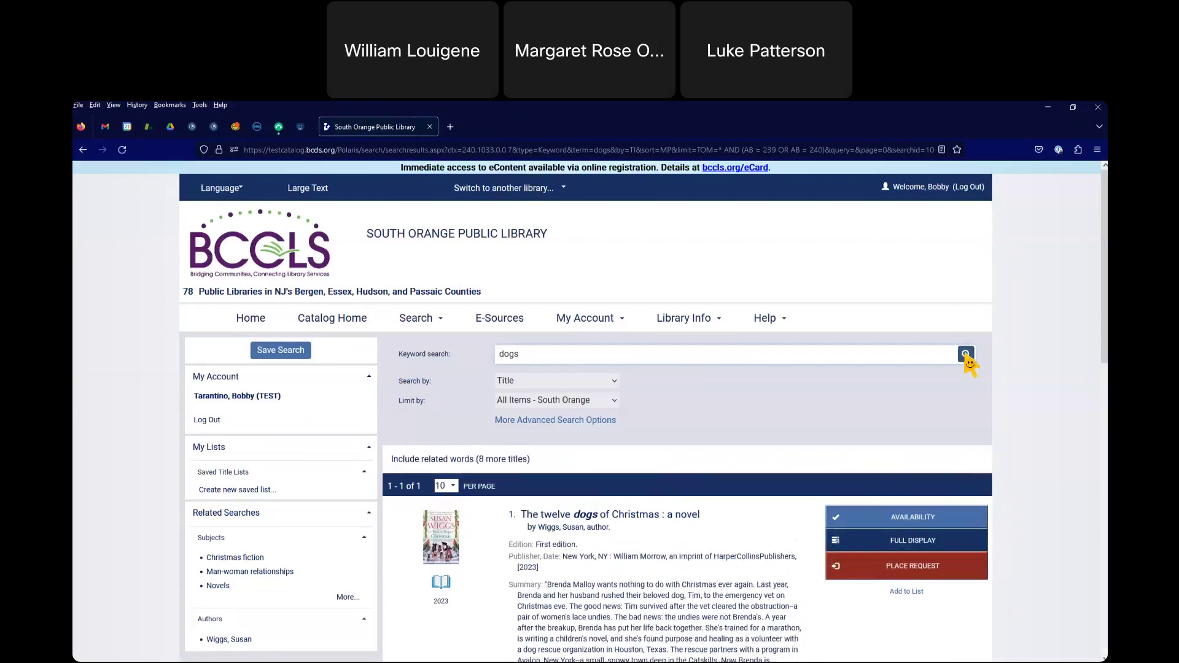
scroll(971, 366, down, 2)
scroll(672, 552, down, 4)
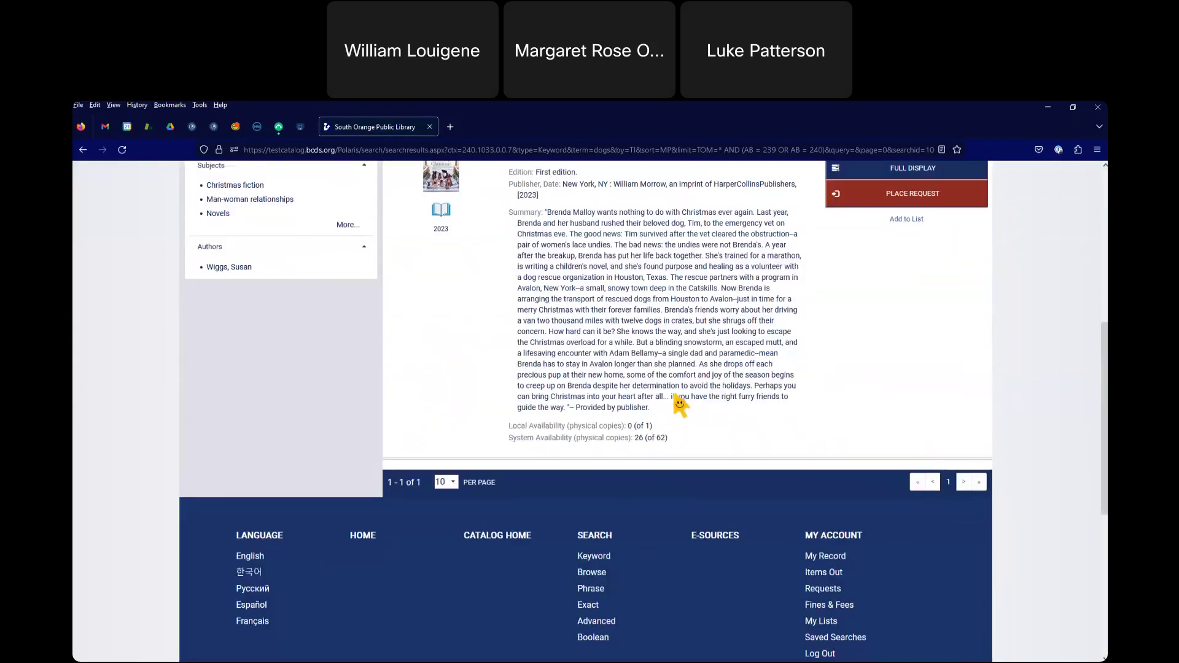
scroll(681, 406, up, 6)
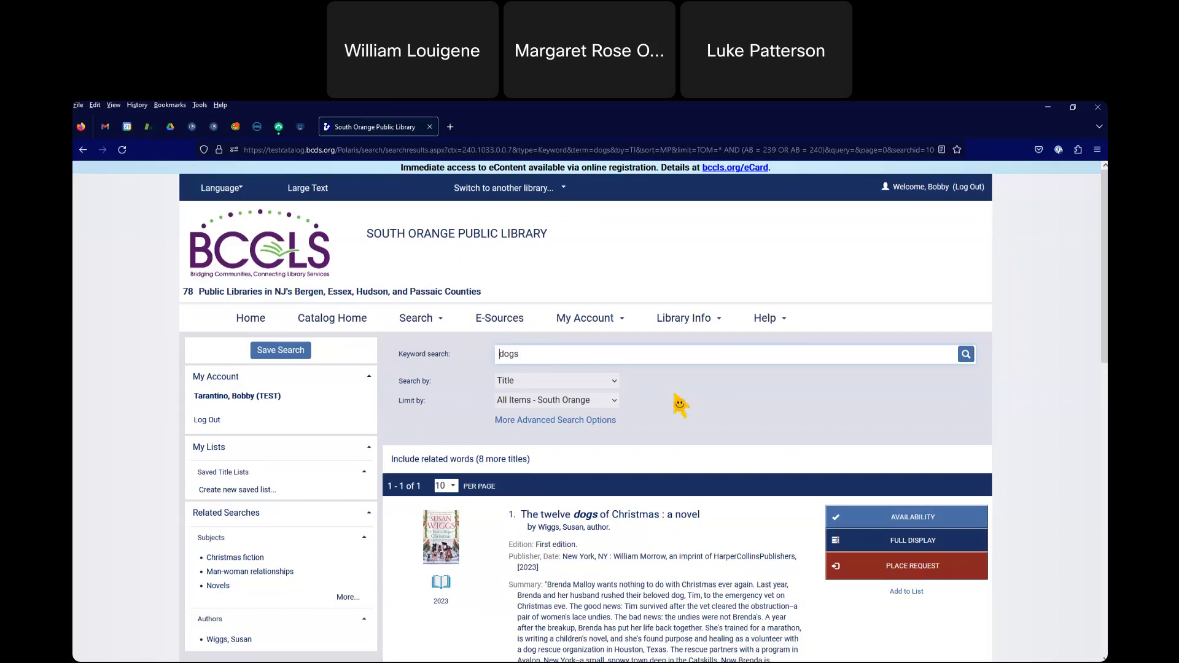
scroll(680, 404, down, 1)
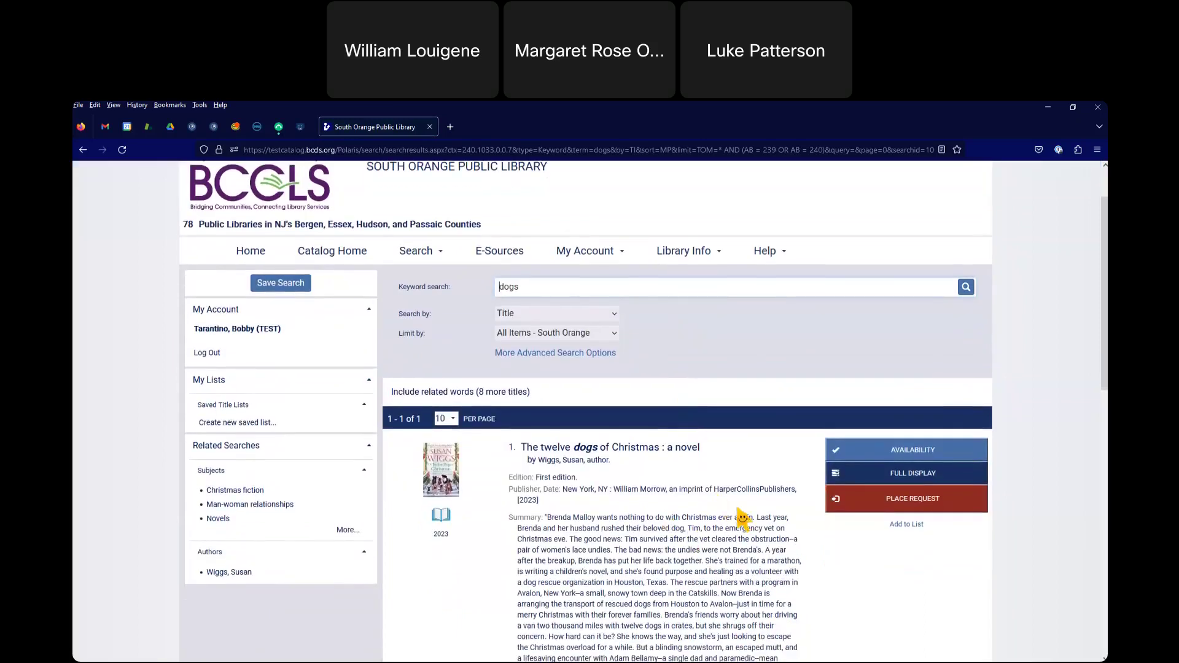
scroll(742, 519, down, 1)
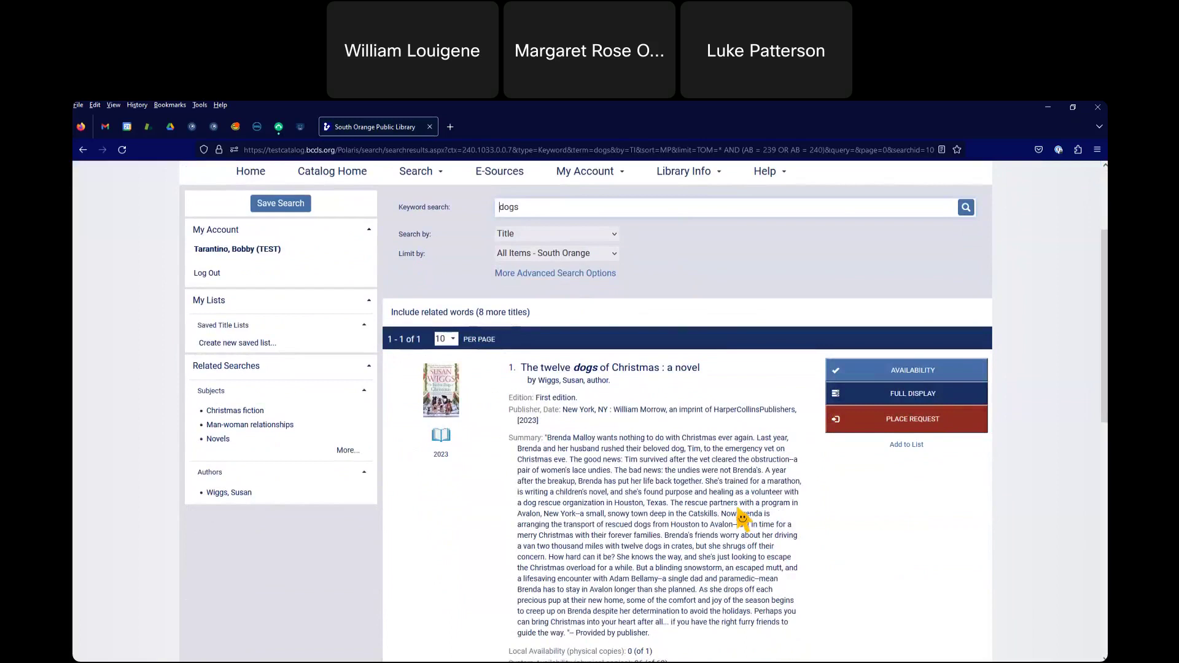
scroll(742, 519, down, 1)
scroll(743, 519, up, 2)
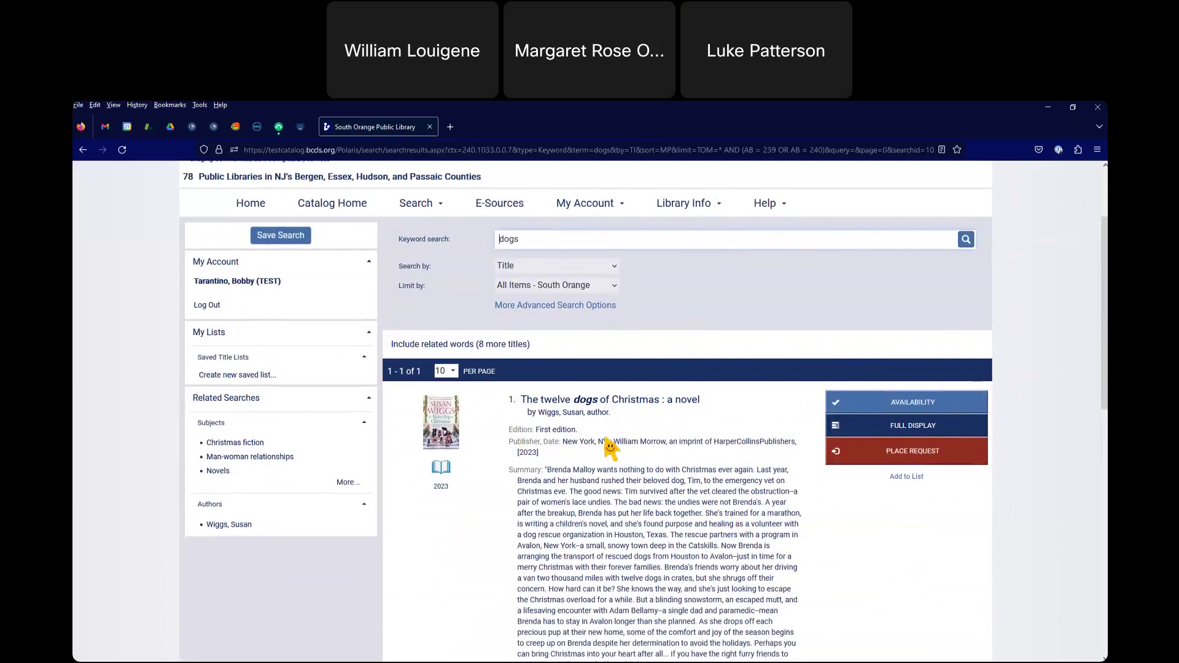
scroll(610, 448, up, 1)
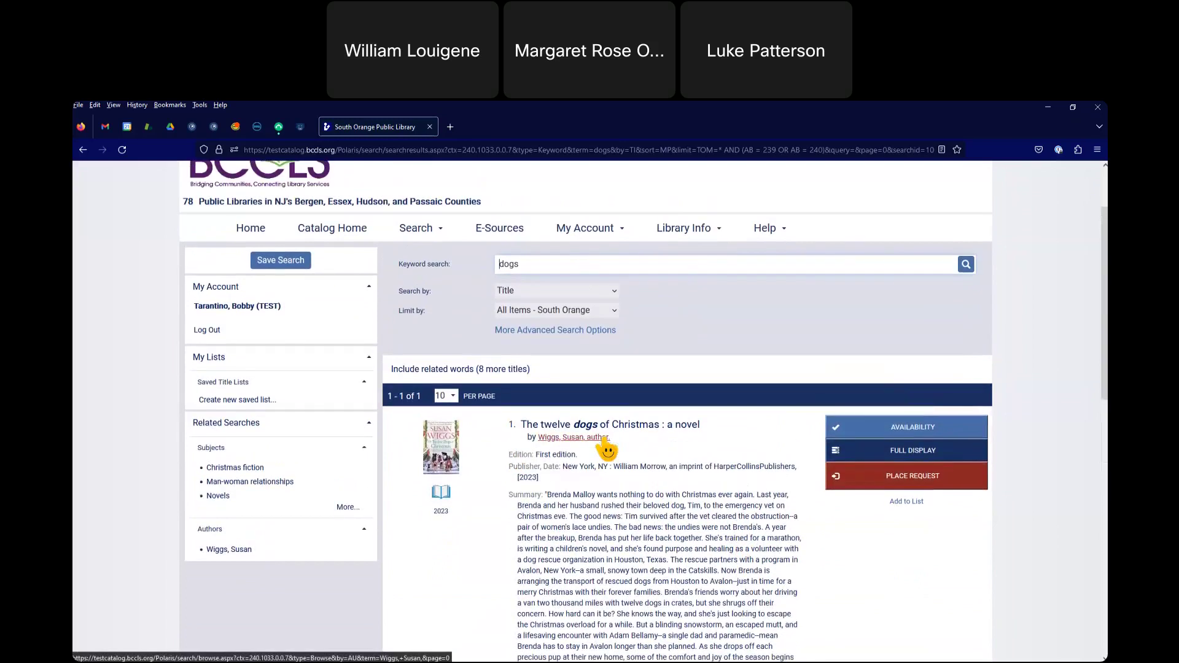
- Change Limit by to All Items and rerun the dogs title search, getting 2381 results
click(572, 310)
click(543, 329)
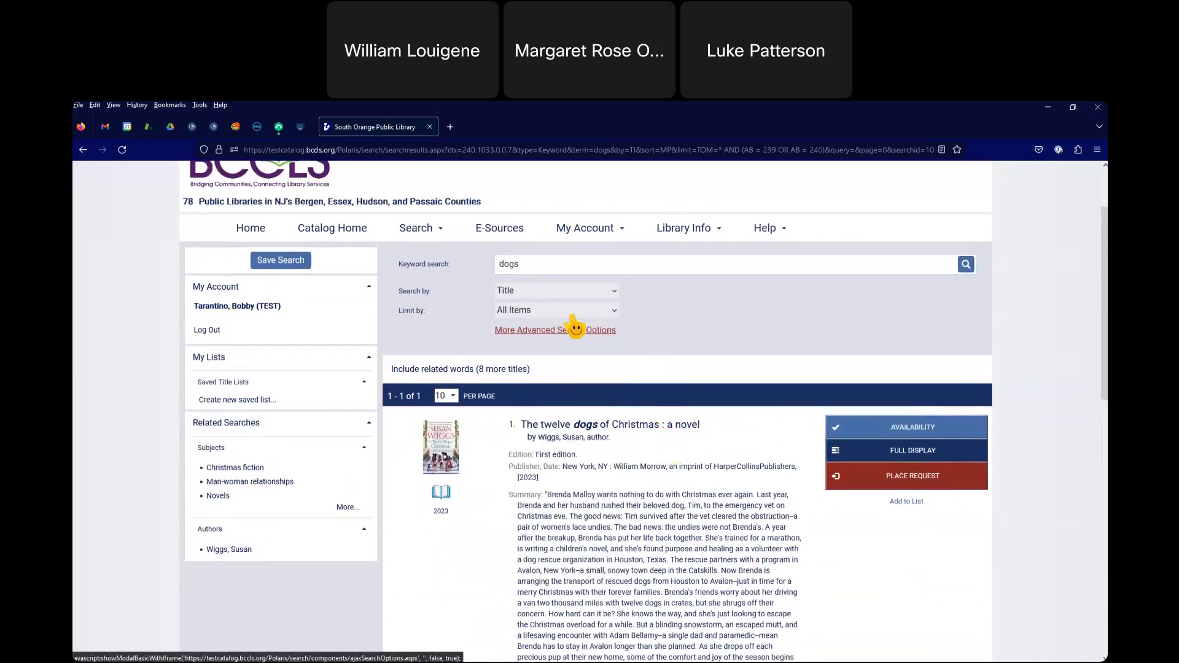
scroll(966, 384, up, 4)
click(966, 355)
scroll(648, 479, down, 4)
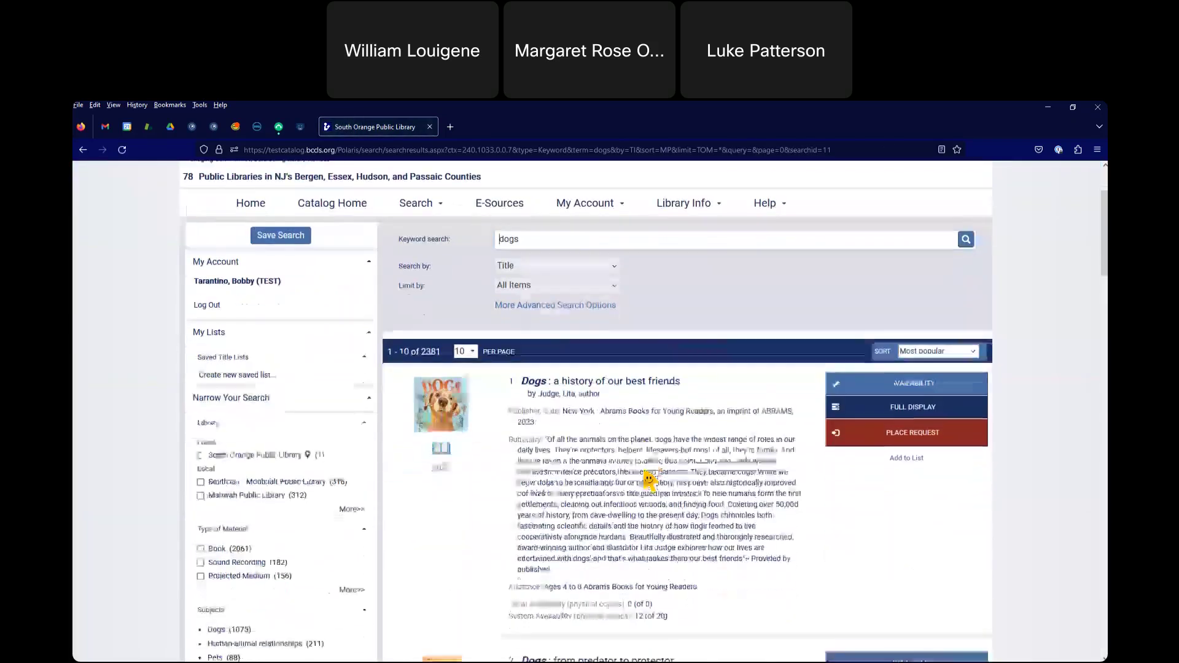
scroll(599, 295, up, 1)
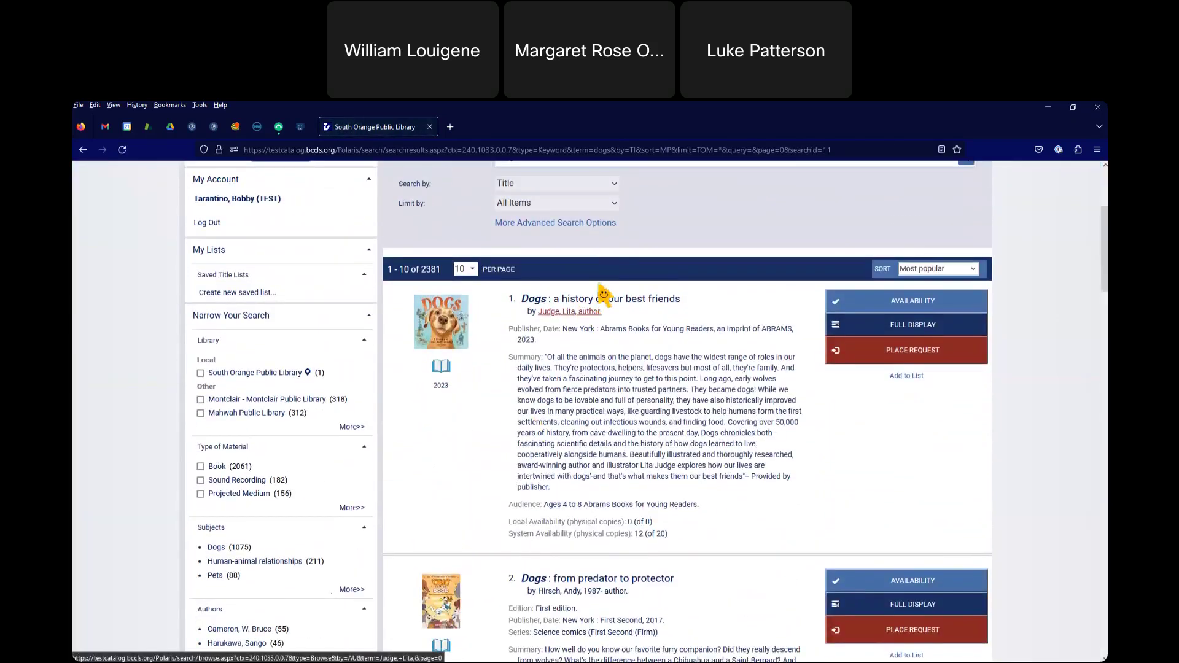
scroll(633, 381, up, 3)
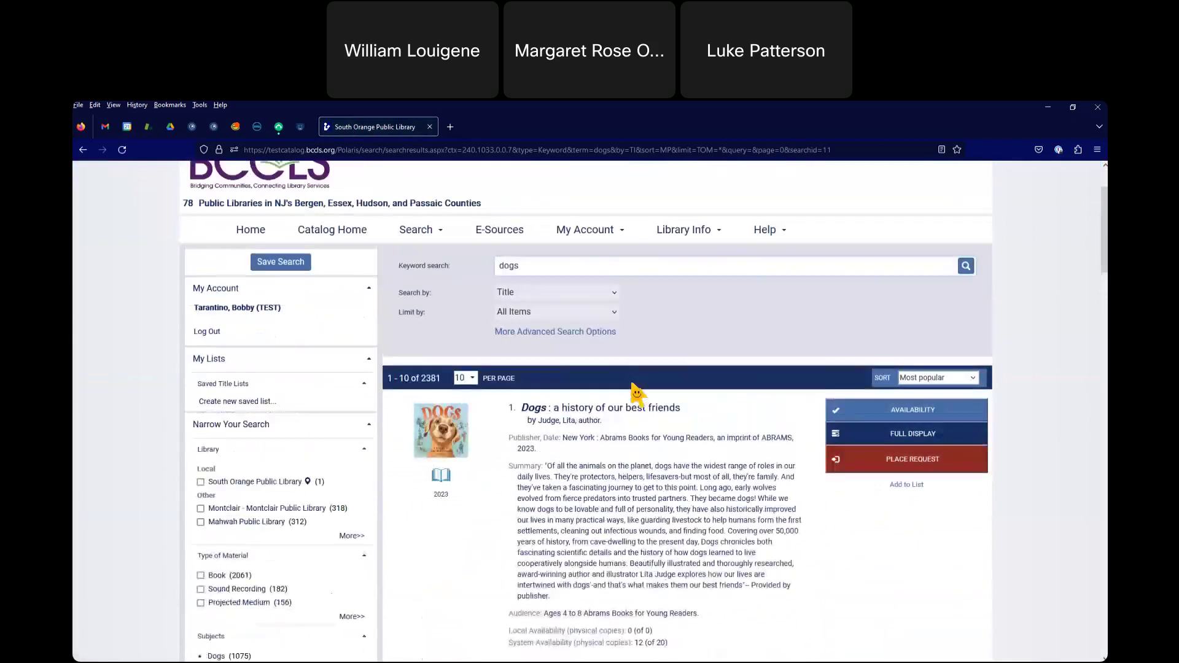
scroll(636, 394, down, 1)
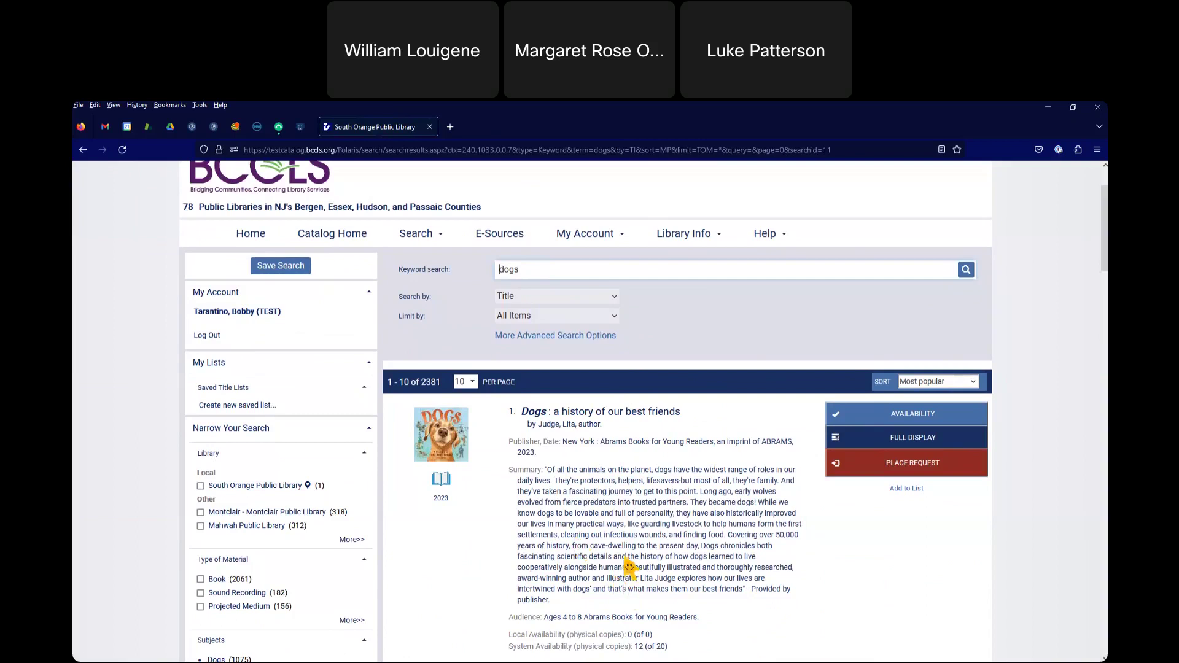
scroll(629, 565, up, 3)
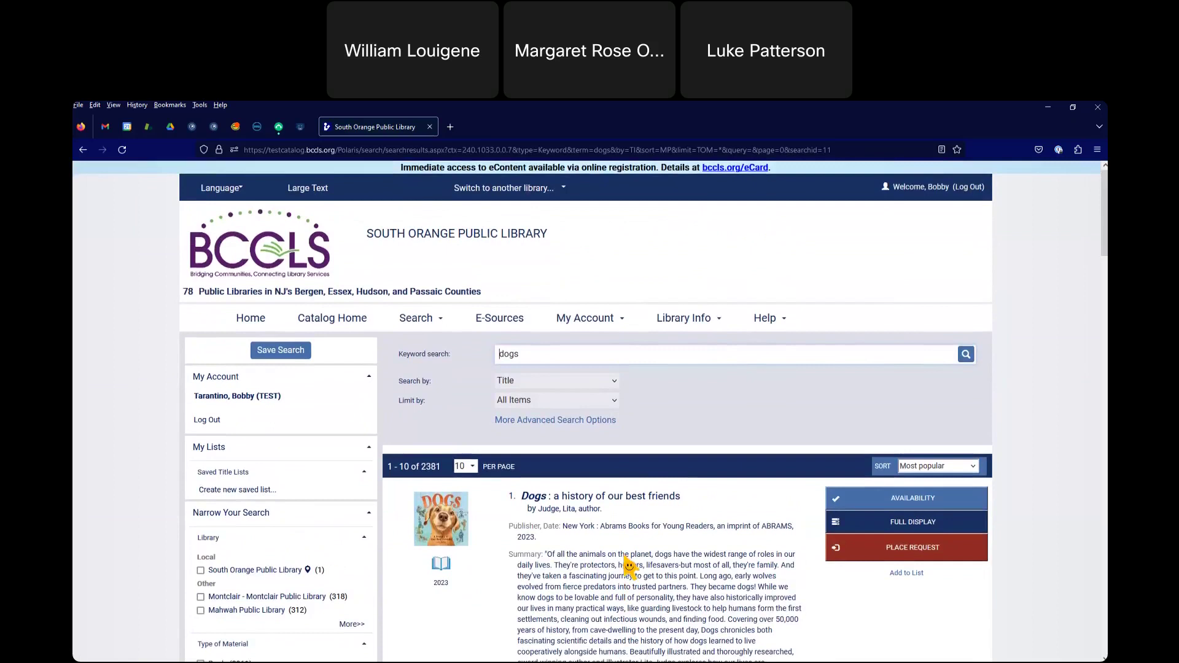
- Scroll through the 72 title-sorted dogs results, which begin with '10 dogs'
scroll(629, 565, down, 3)
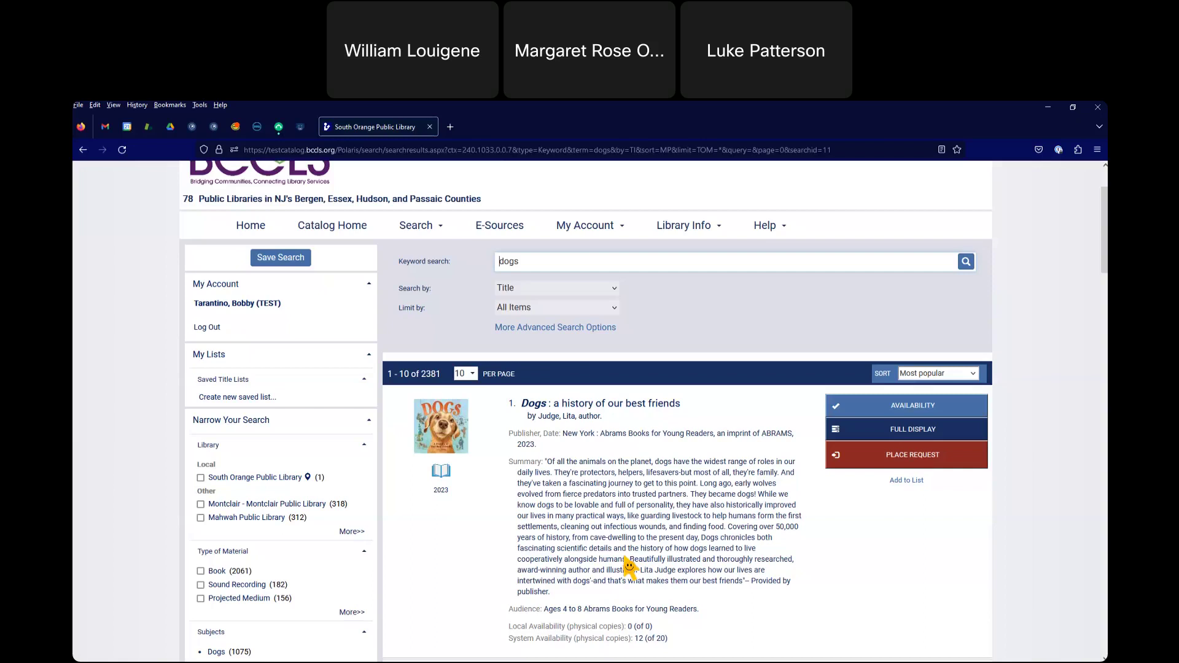
scroll(630, 566, up, 1)
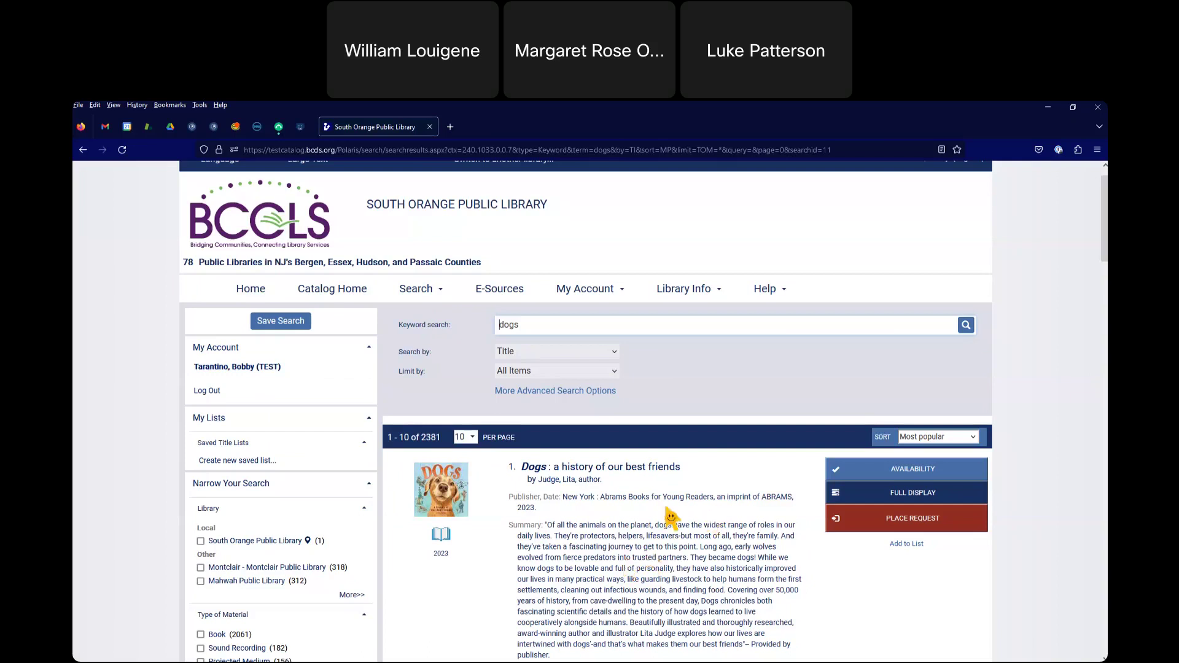
scroll(671, 518, down, 2)
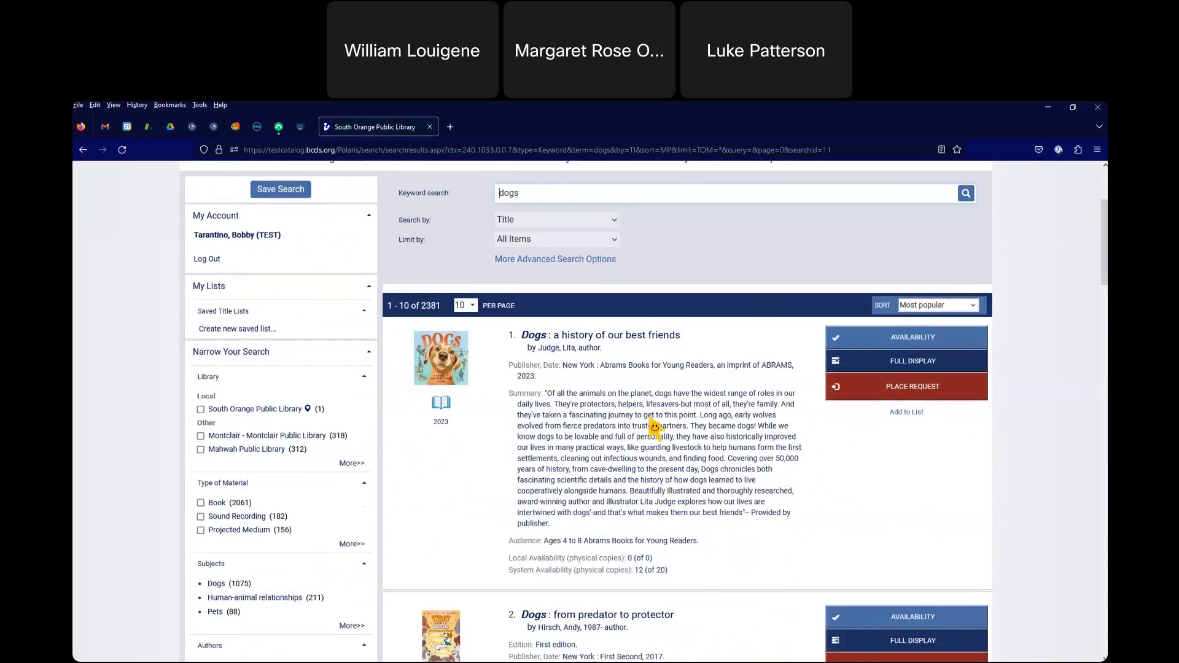
scroll(655, 428, up, 1)
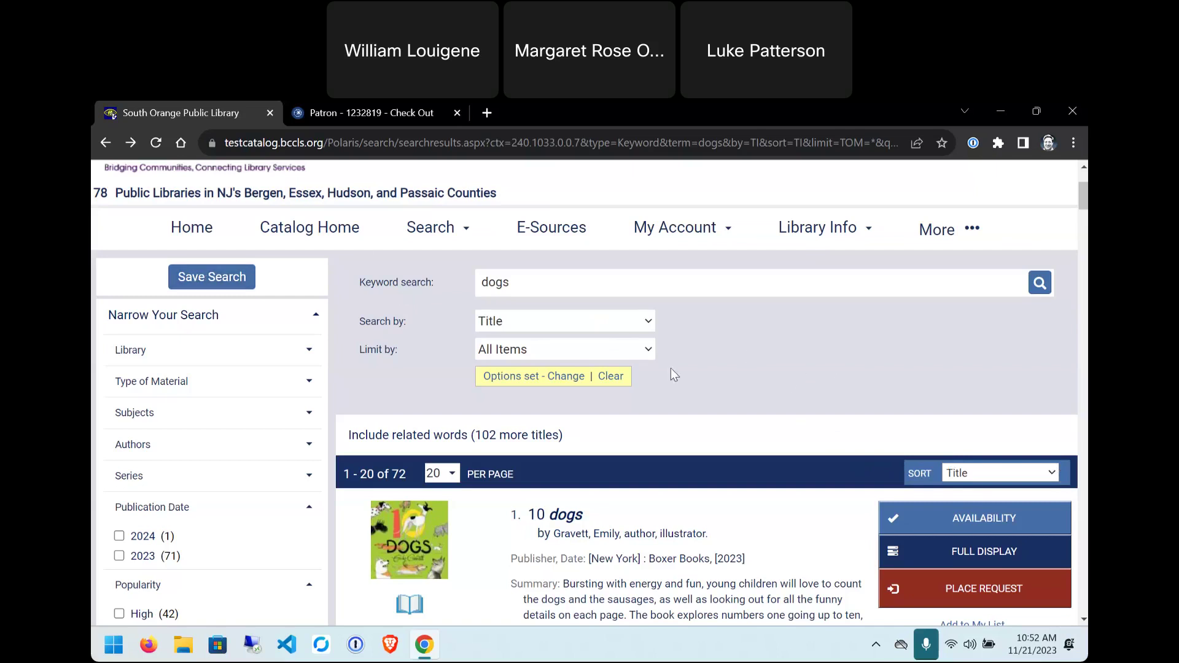
- Choose to save the dogs search, then log in with the pasted library card number and the password
click(209, 278)
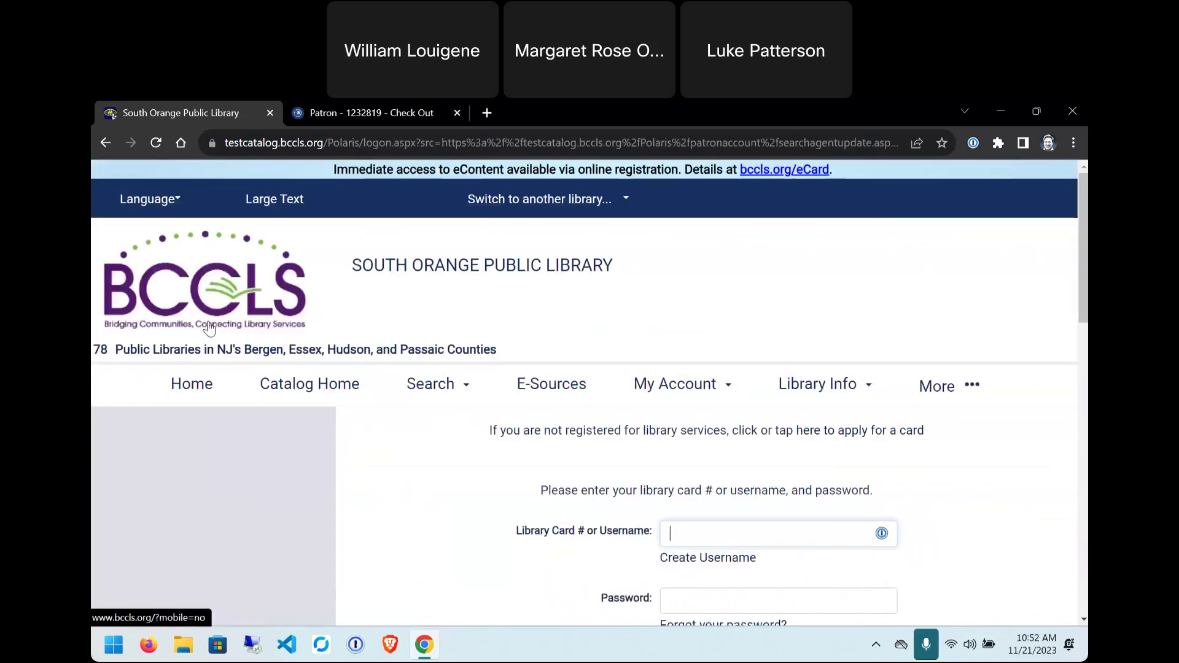
scroll(725, 455, down, 1)
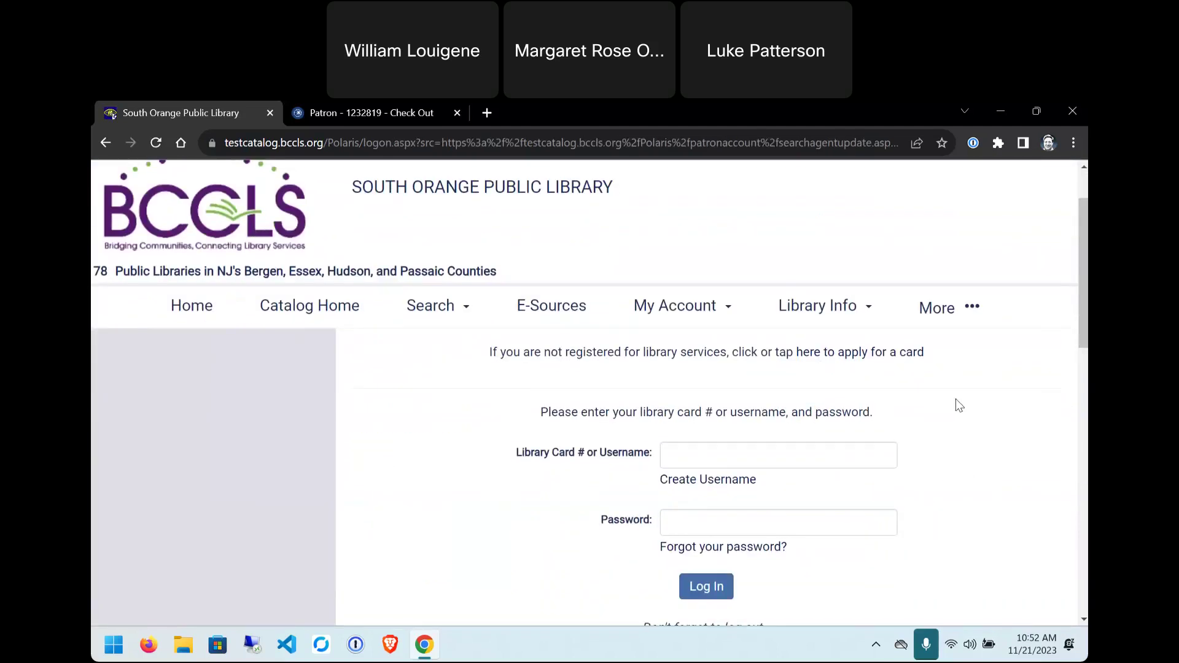
click(682, 451)
right_click(681, 451)
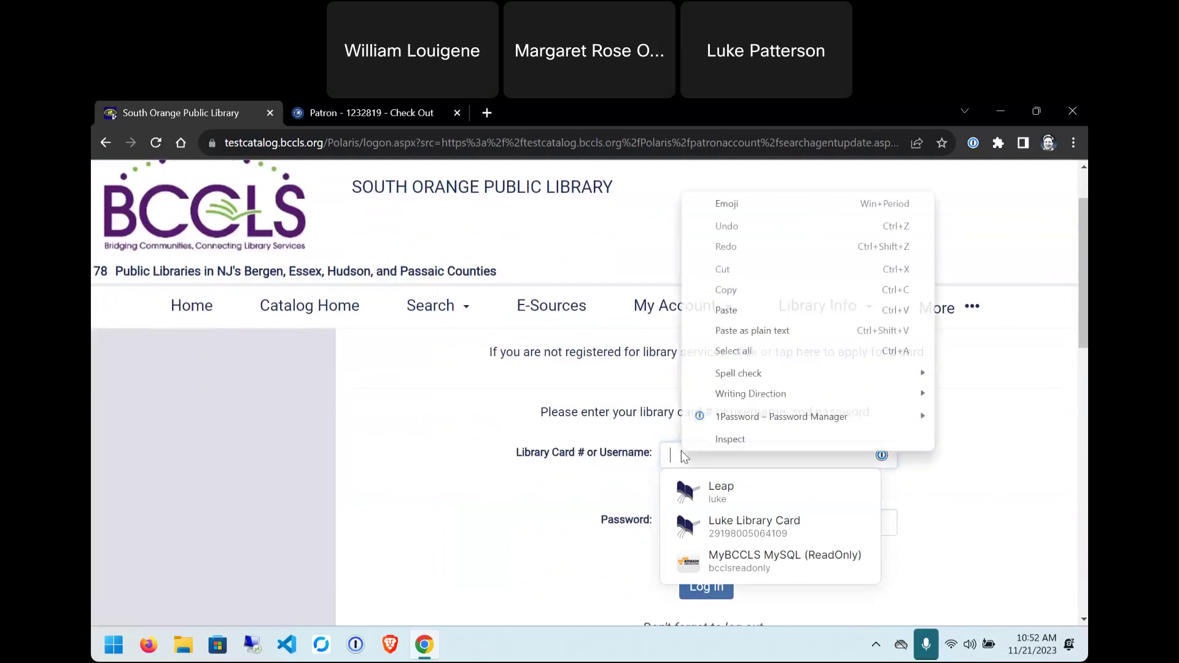
click(756, 310)
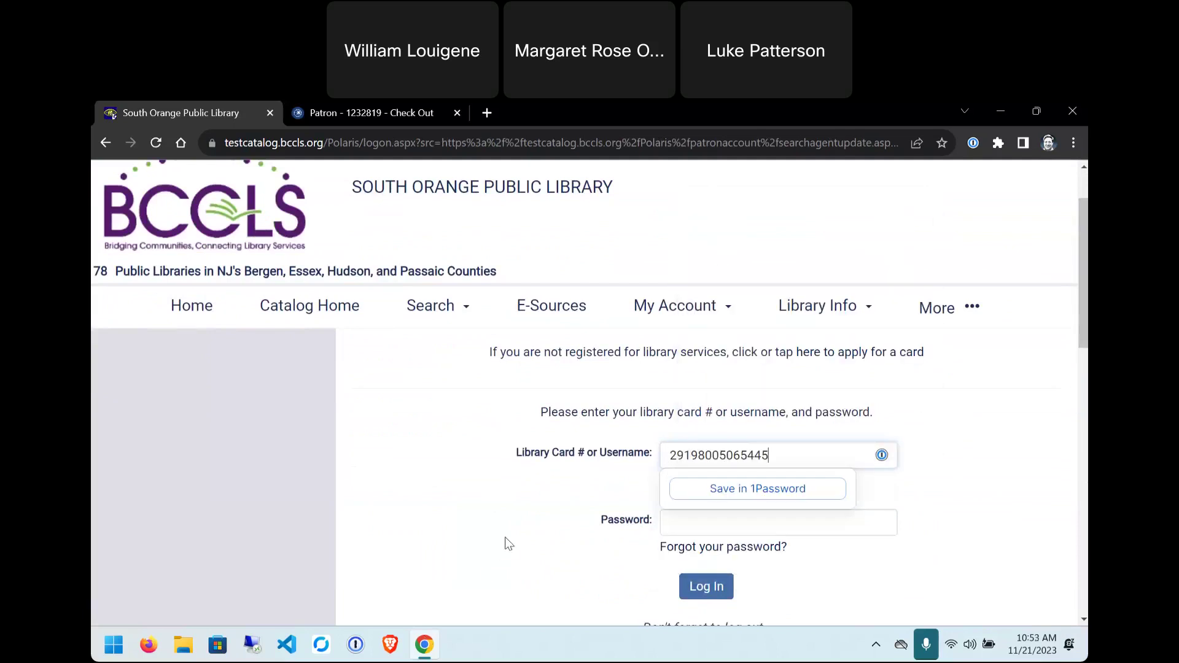
click(703, 530)
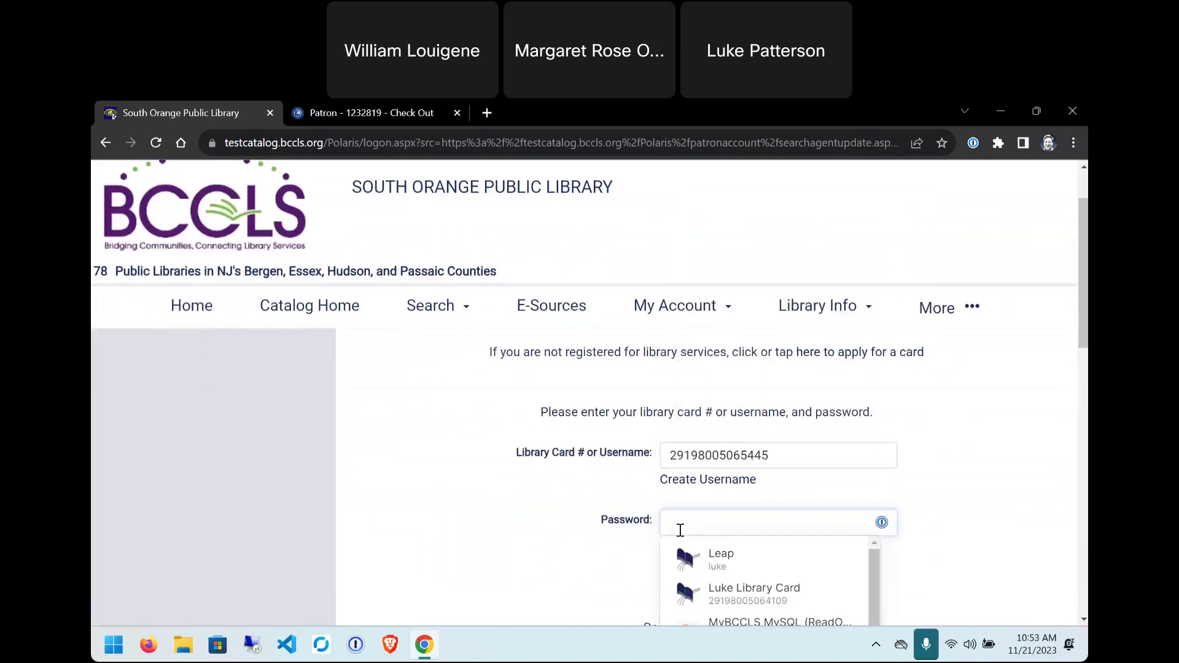
text(•••)
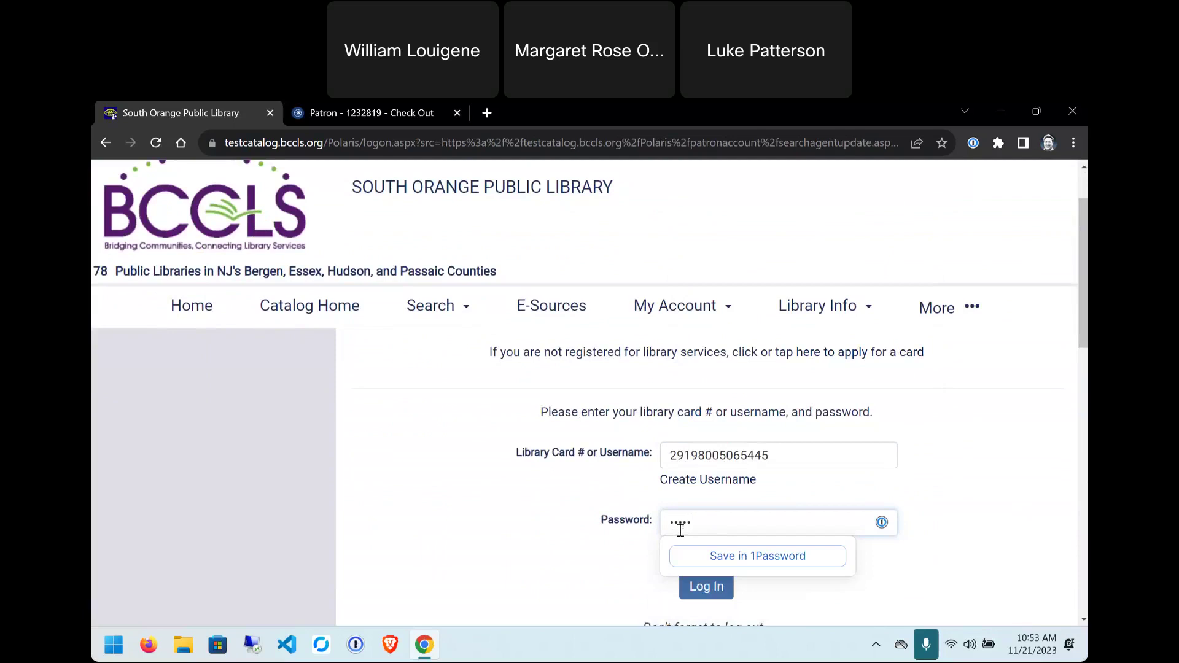
key(Return)
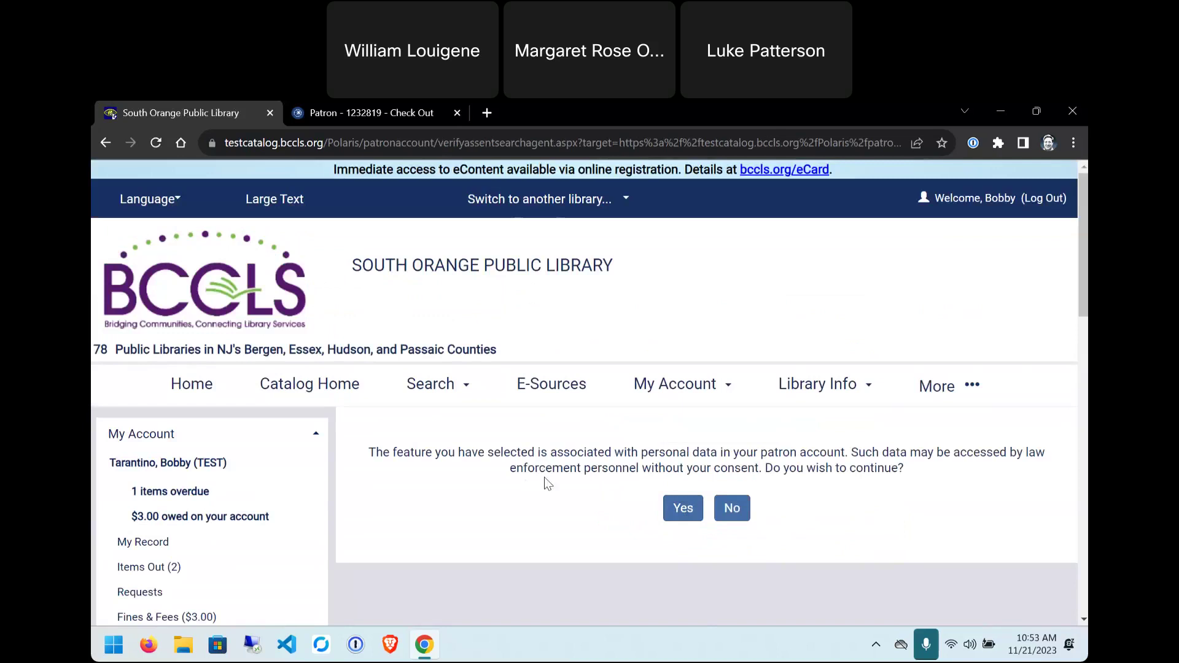
- Accept the personal-data prompt and name the saved search 'bobby's dog book search'
click(684, 518)
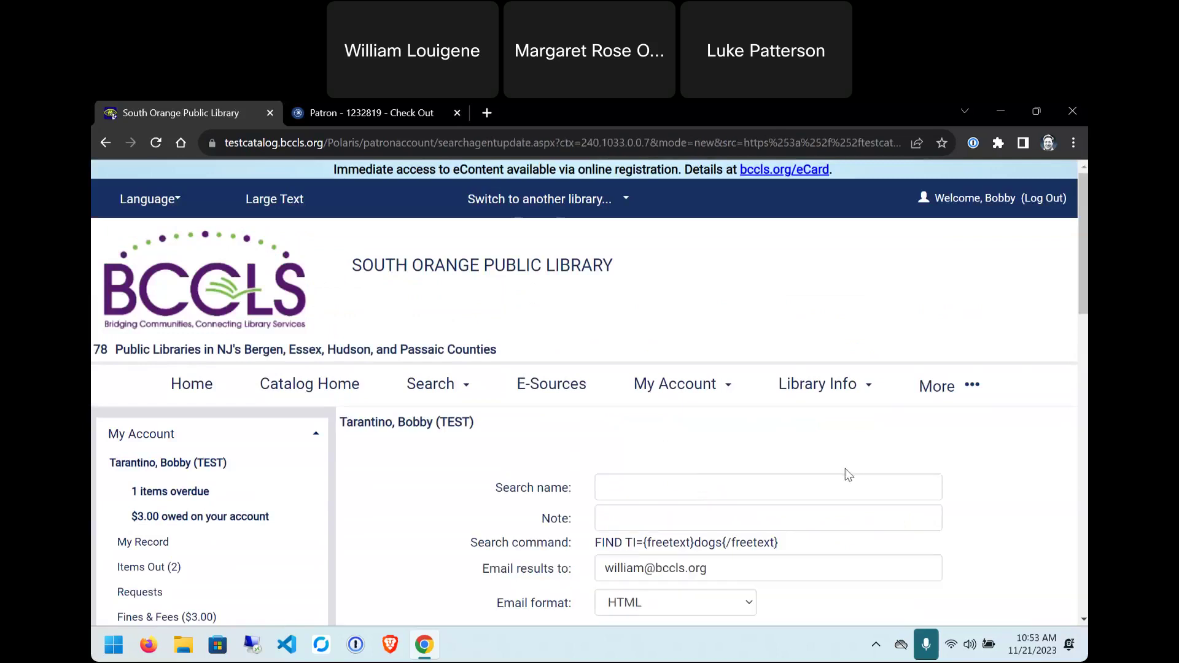
scroll(1010, 481, down, 3)
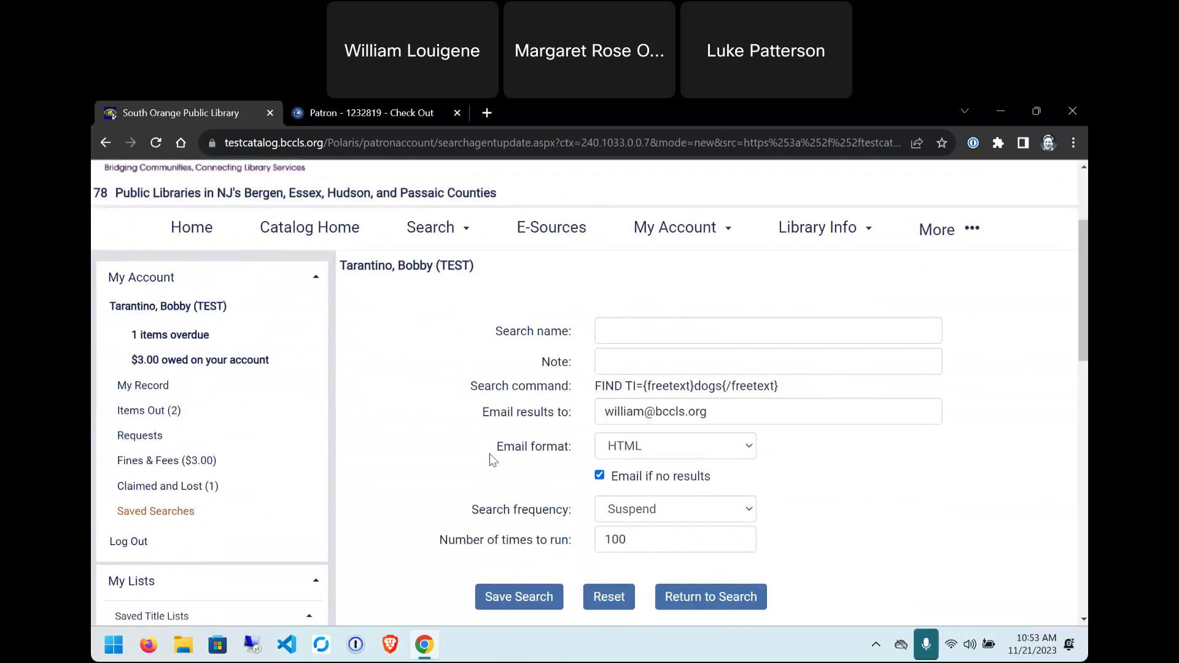
click(632, 331)
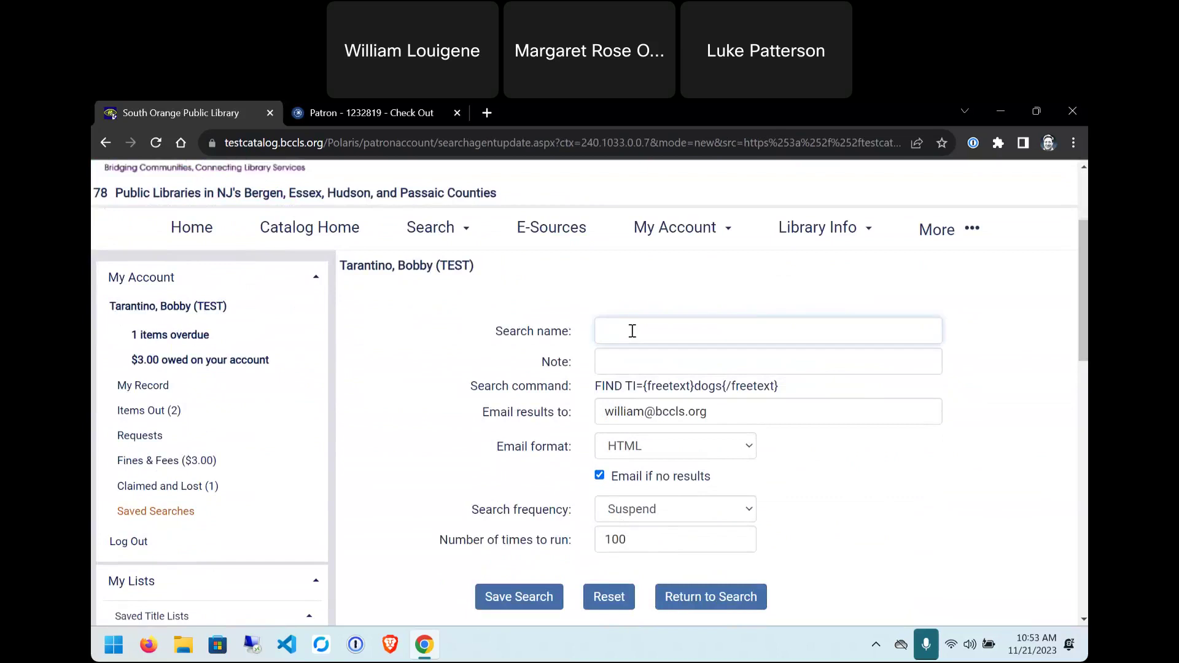
text(bob)
text(by'd)
key(BackSpace)
key(BackSpace)
text(s)
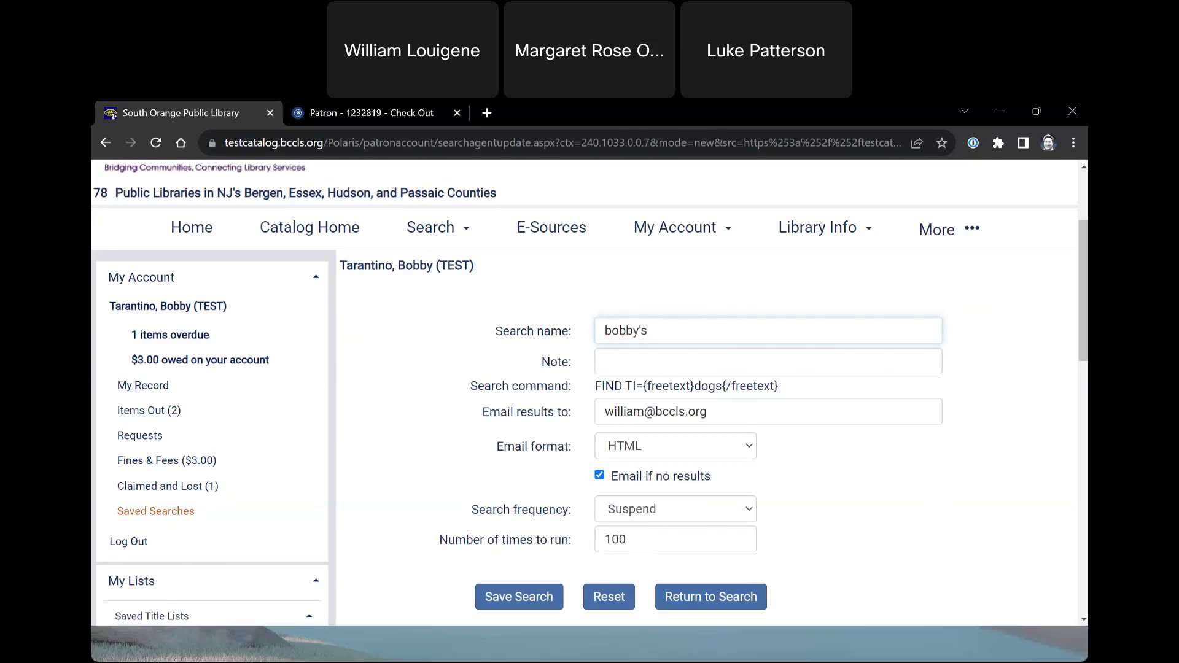
text( dog book)
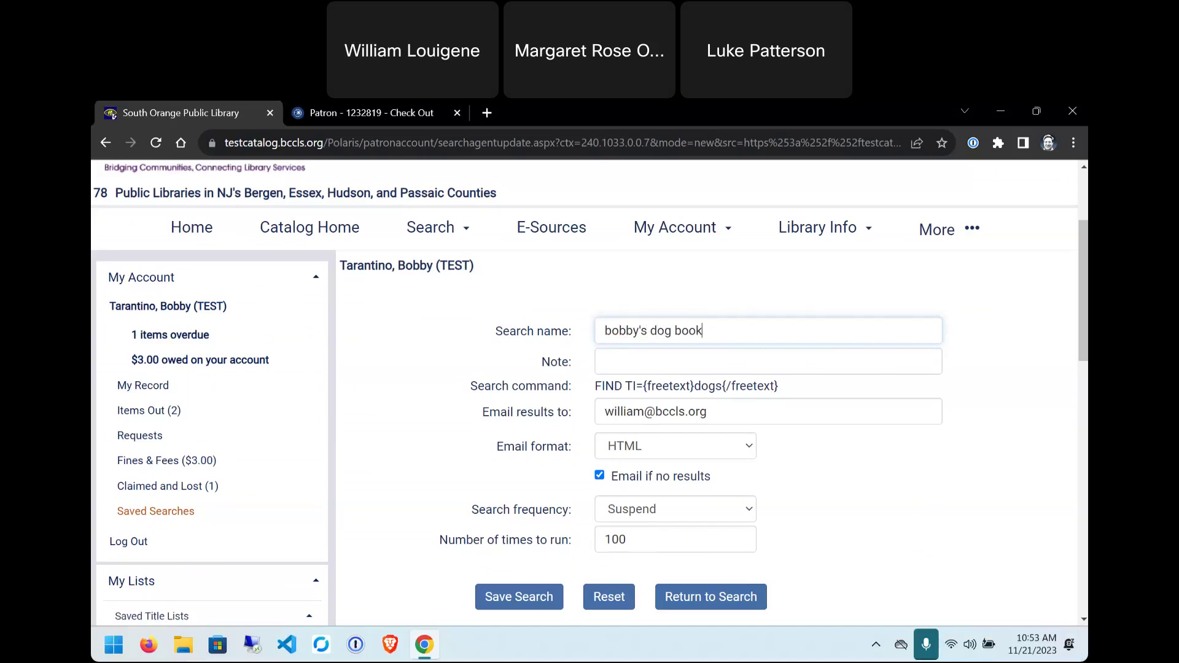
text( search)
- Leave the frequency at Suspend, save the search, and return to the keyword search page
drag(481, 413, 705, 418)
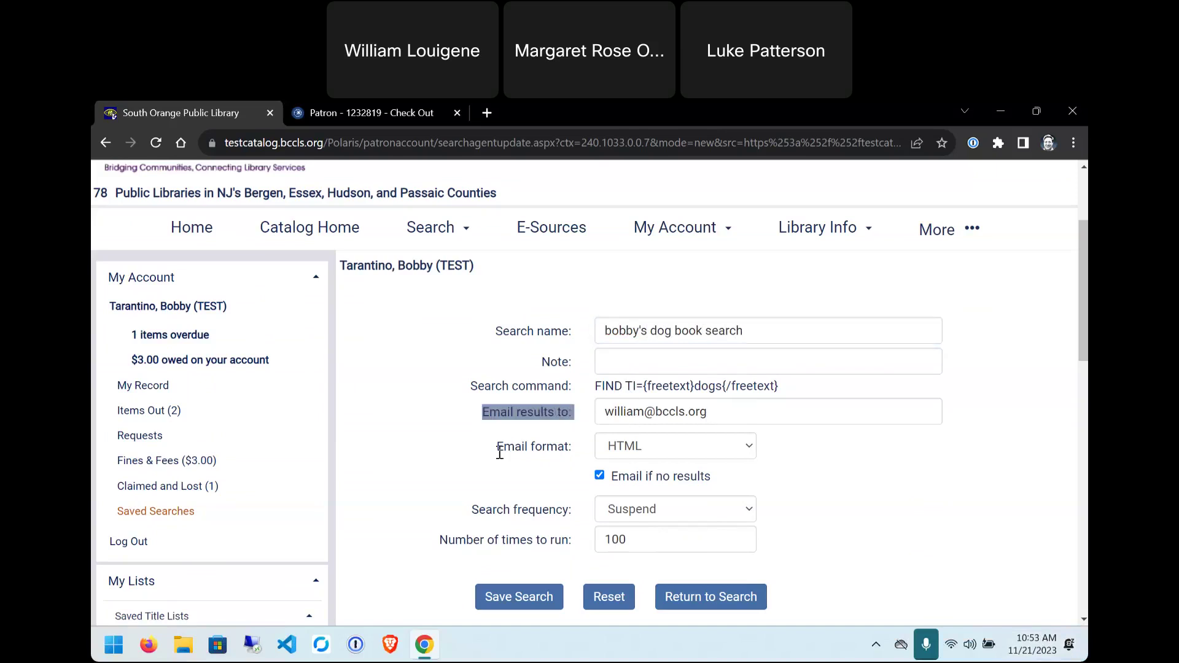
drag(496, 447, 558, 449)
drag(473, 508, 557, 512)
click(653, 512)
click(653, 531)
drag(445, 541, 575, 545)
click(500, 505)
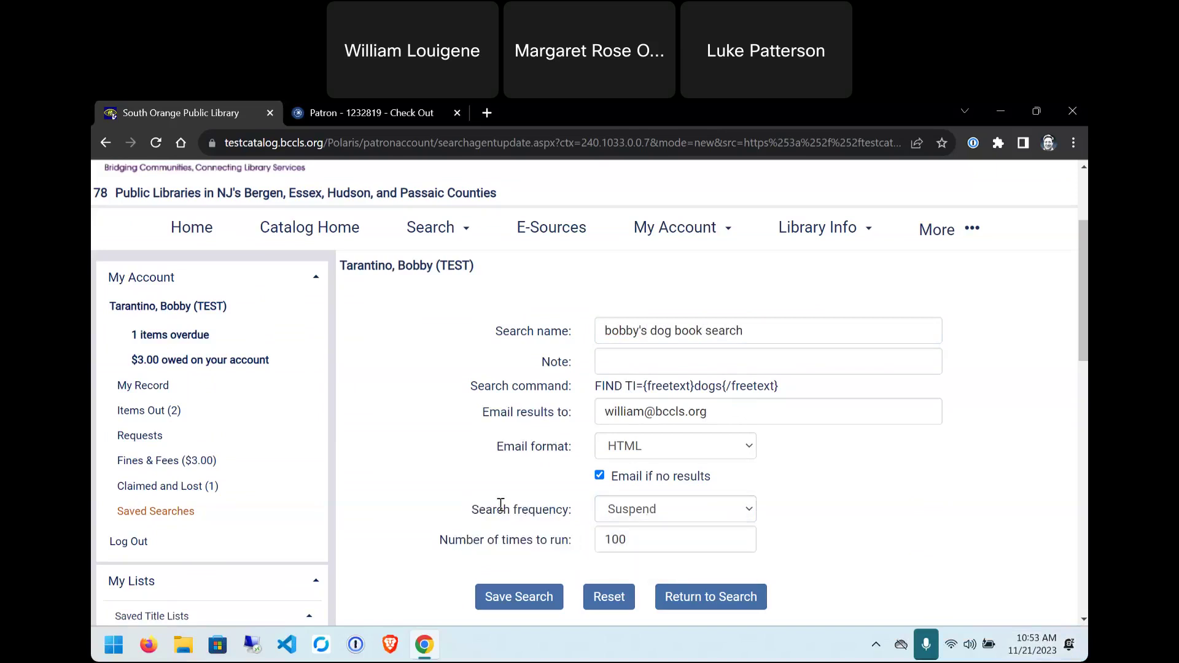
click(518, 604)
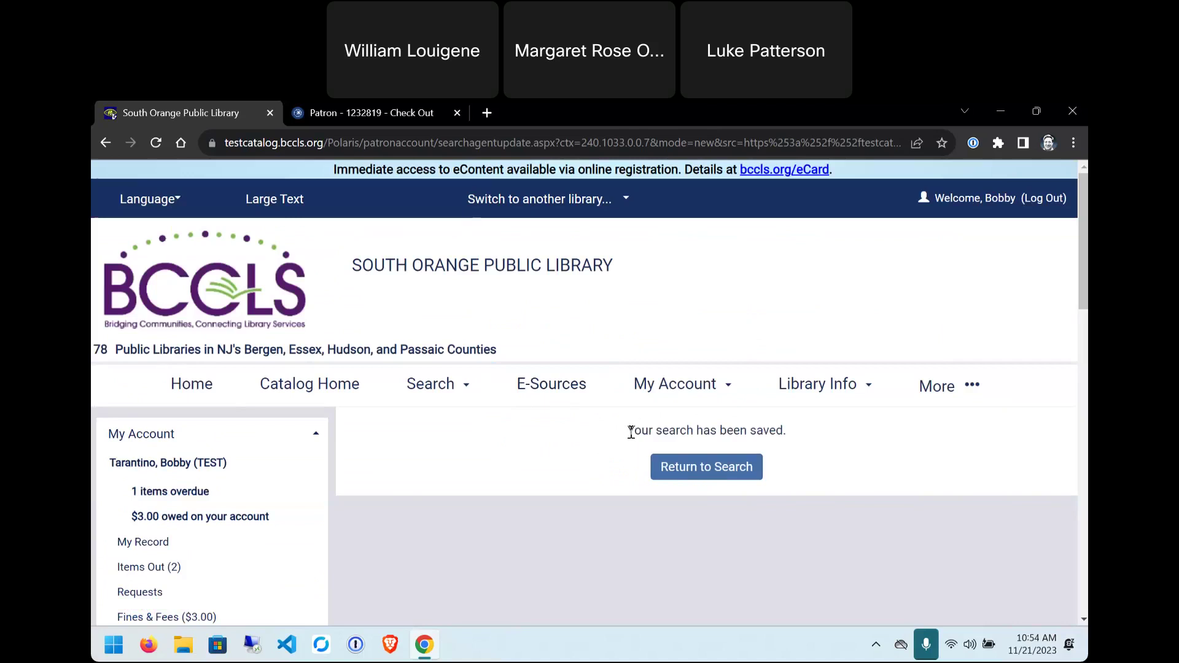
click(693, 472)
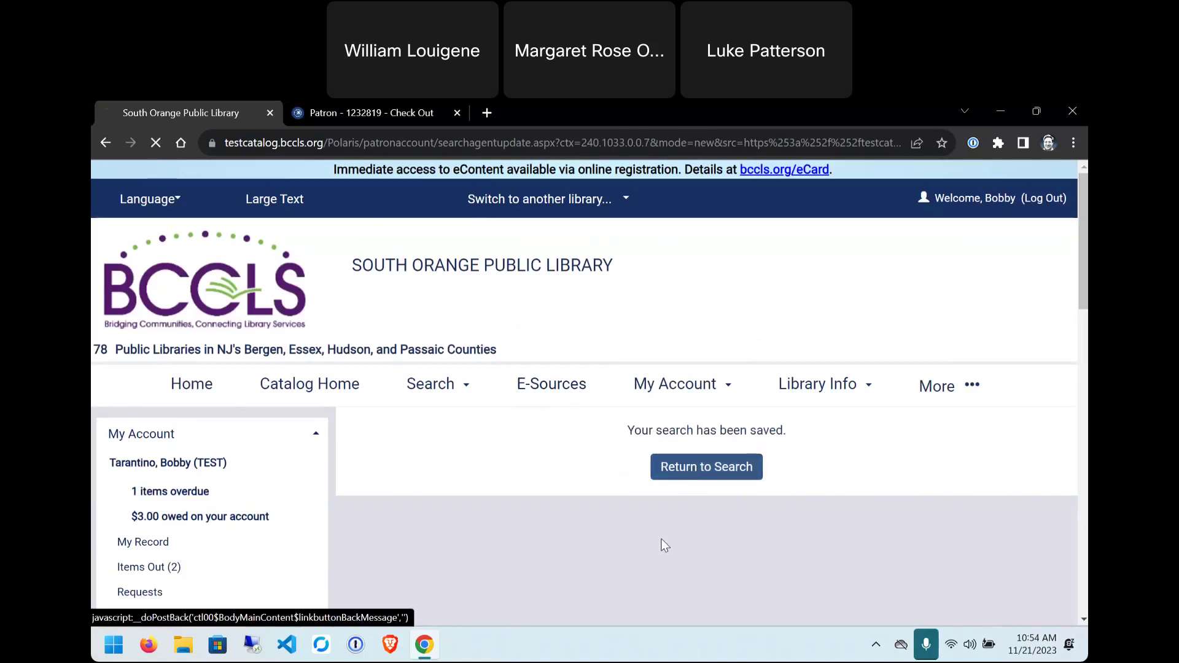
scroll(538, 478, down, 3)
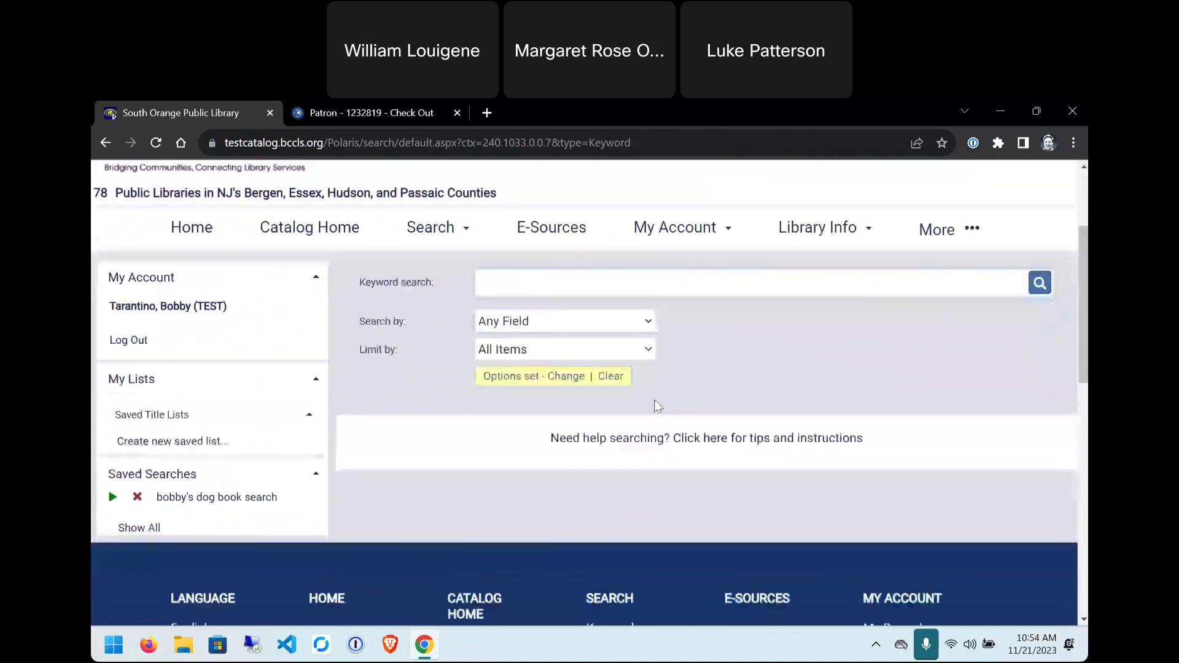
scroll(872, 413, up, 1)
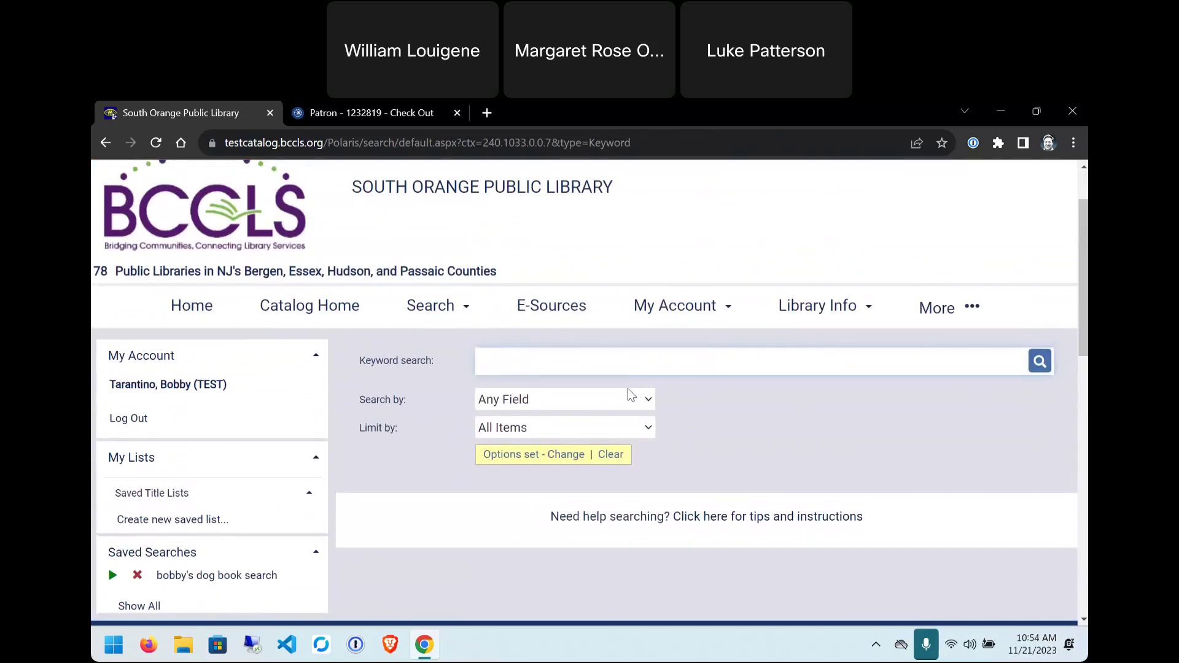
scroll(160, 467, down, 1)
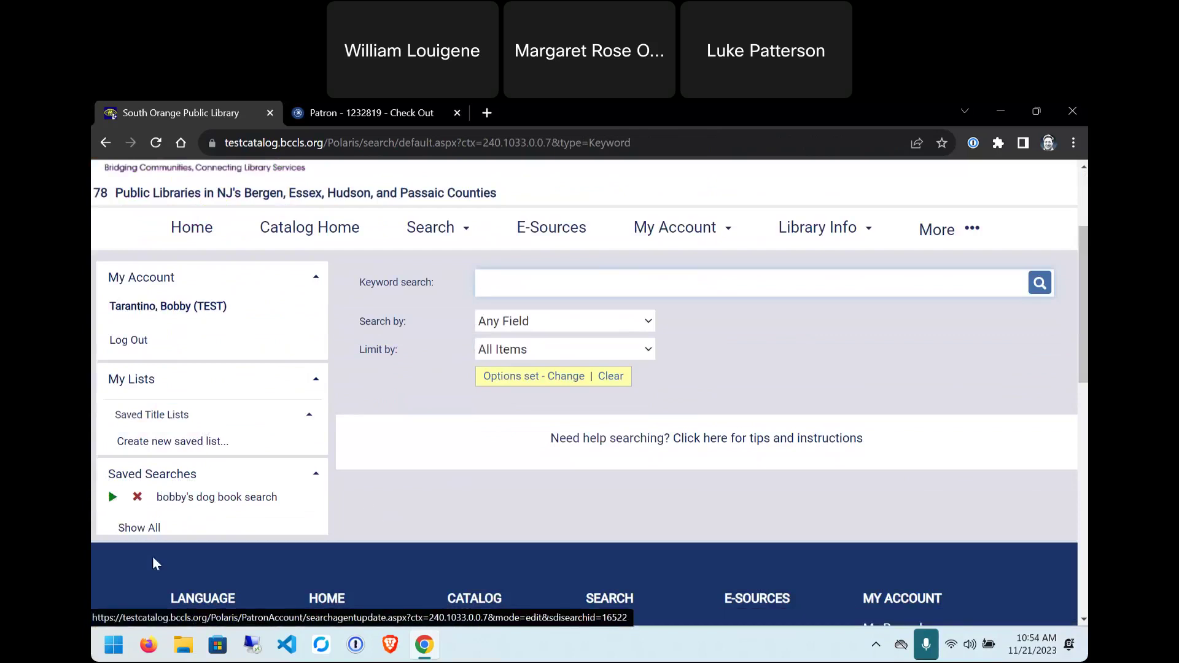
- Run the saved dogs search to list its 72 title results, led by '10 dogs'
click(112, 498)
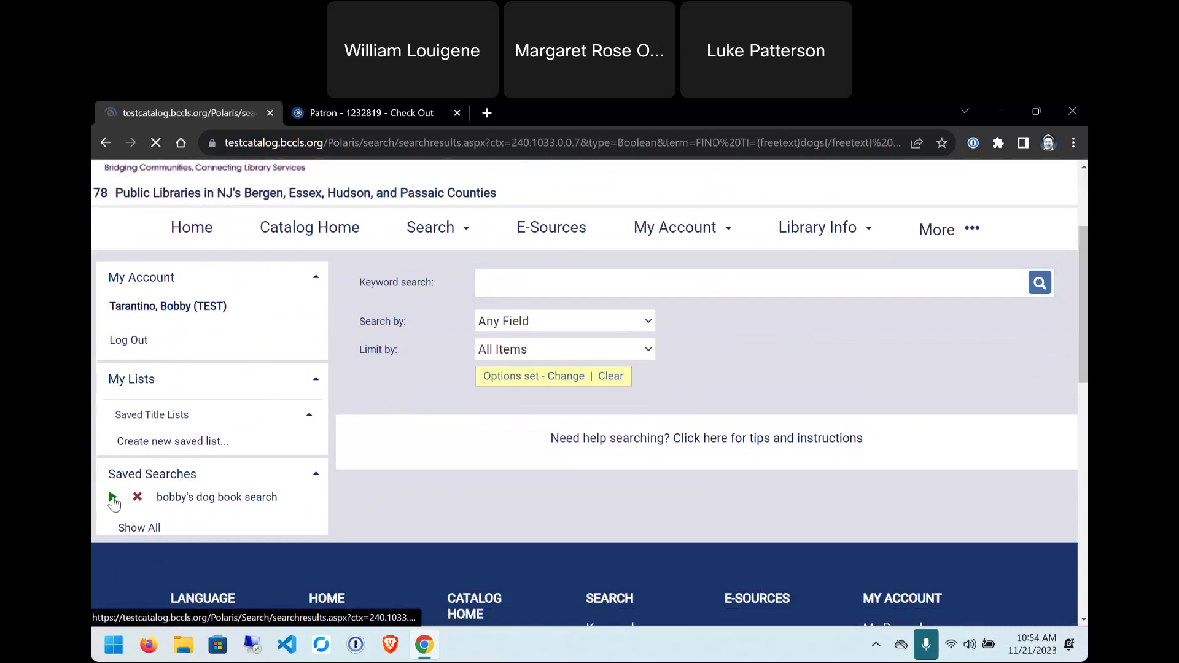
scroll(463, 386, down, 3)
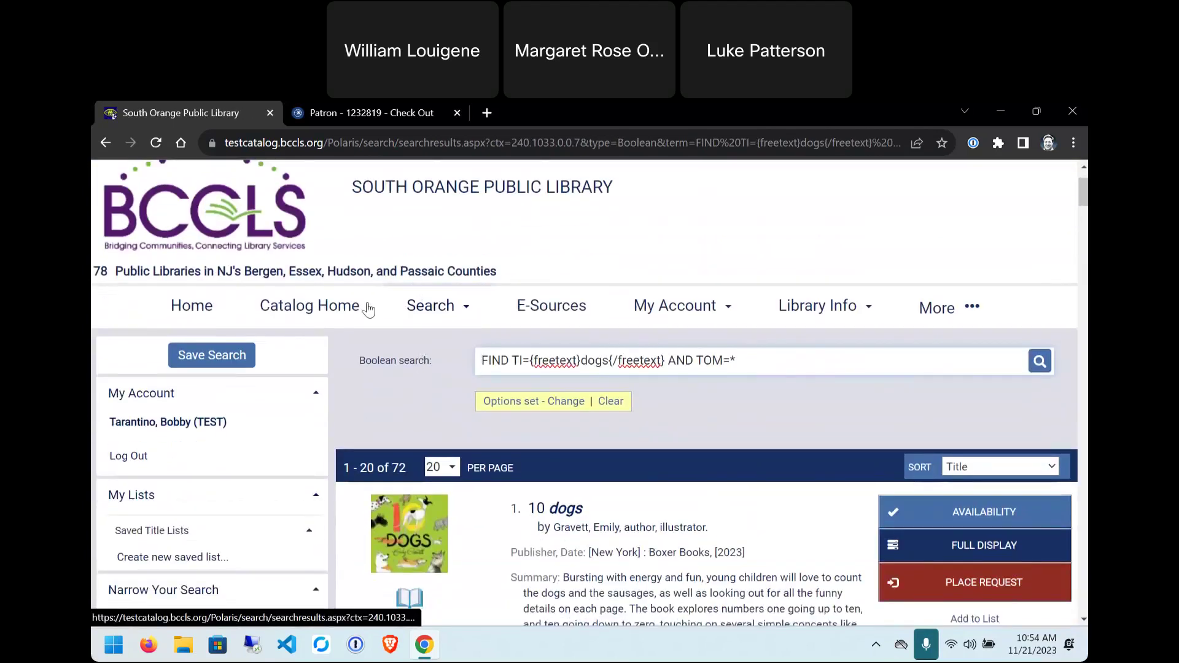
scroll(568, 481, up, 1)
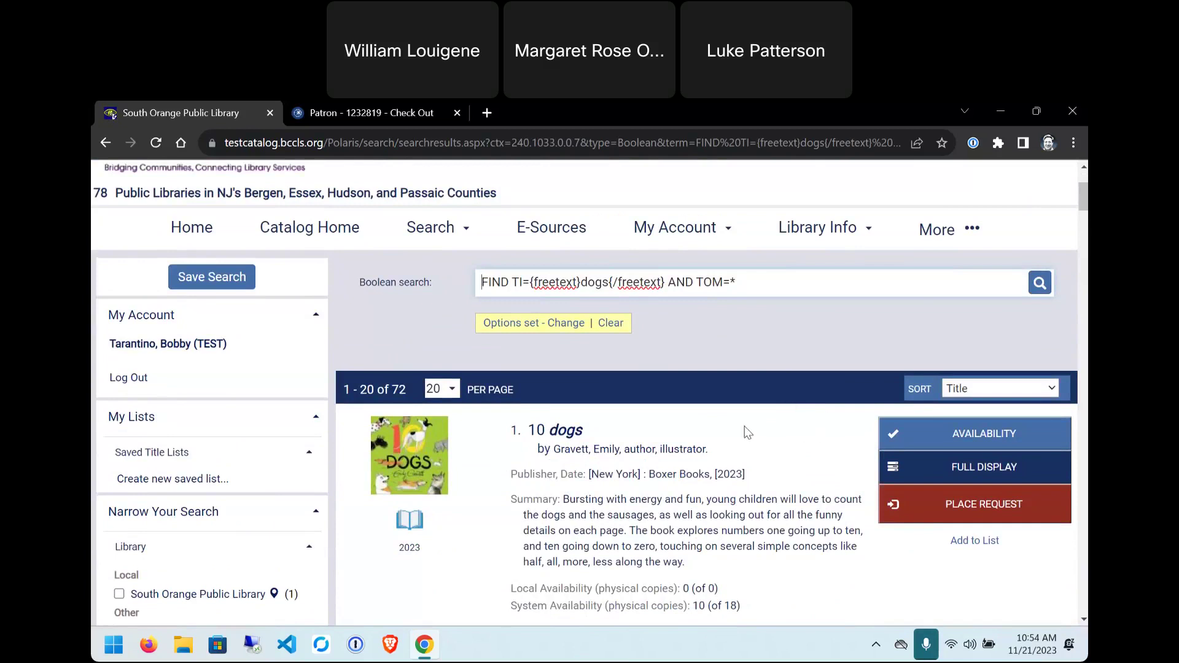
scroll(730, 459, down, 2)
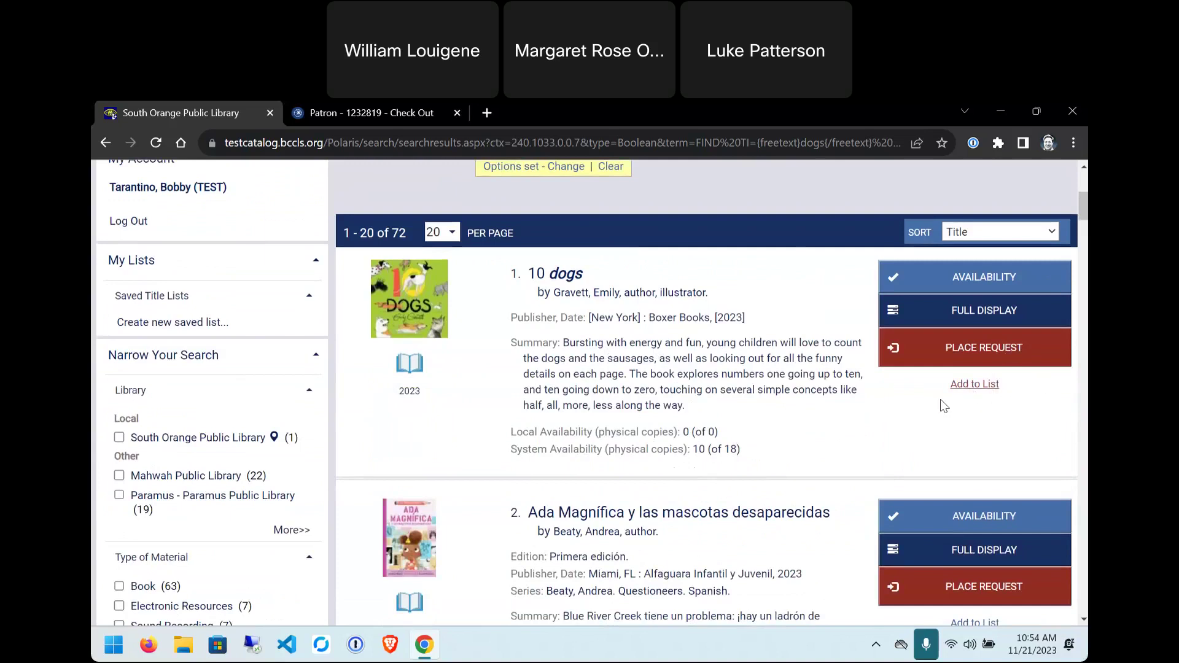
- Use Add to List to place 10 dogs, Amazing dogs and Belgian Malinois on the Working List
click(977, 390)
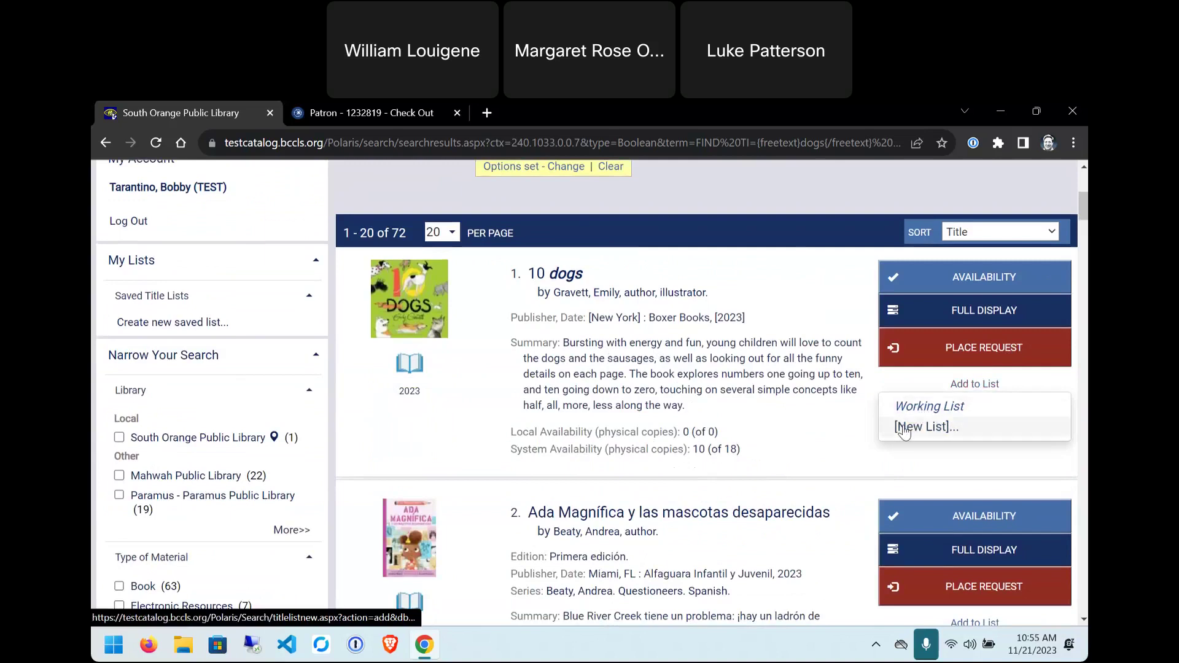
click(910, 407)
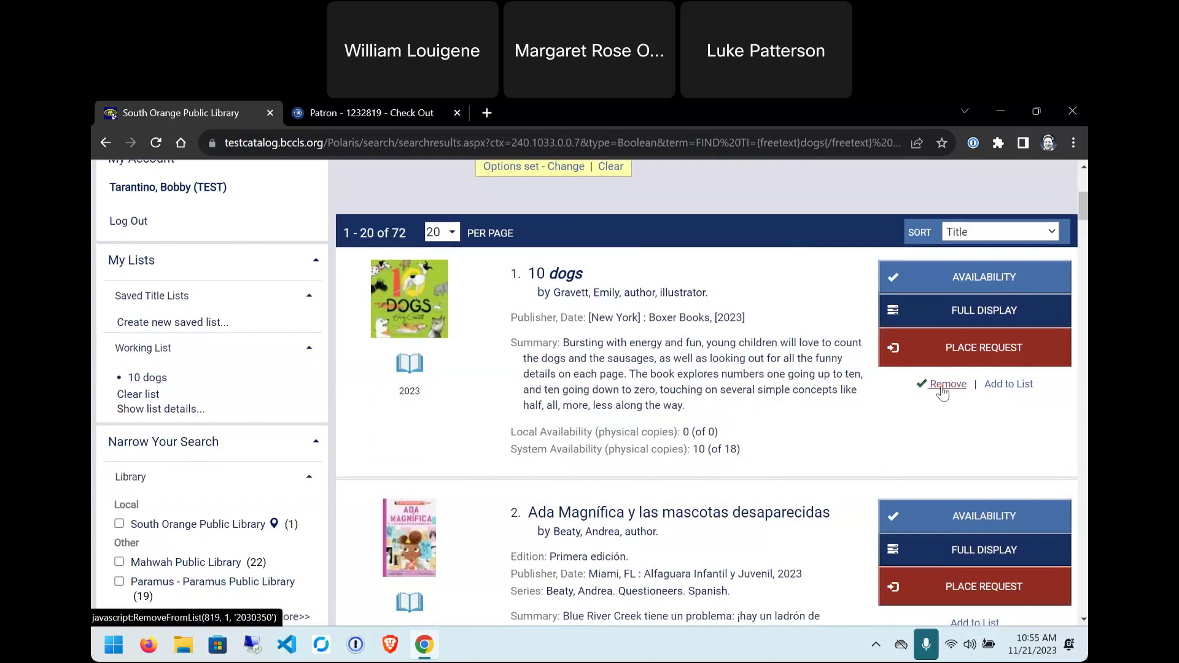
scroll(900, 371, down, 5)
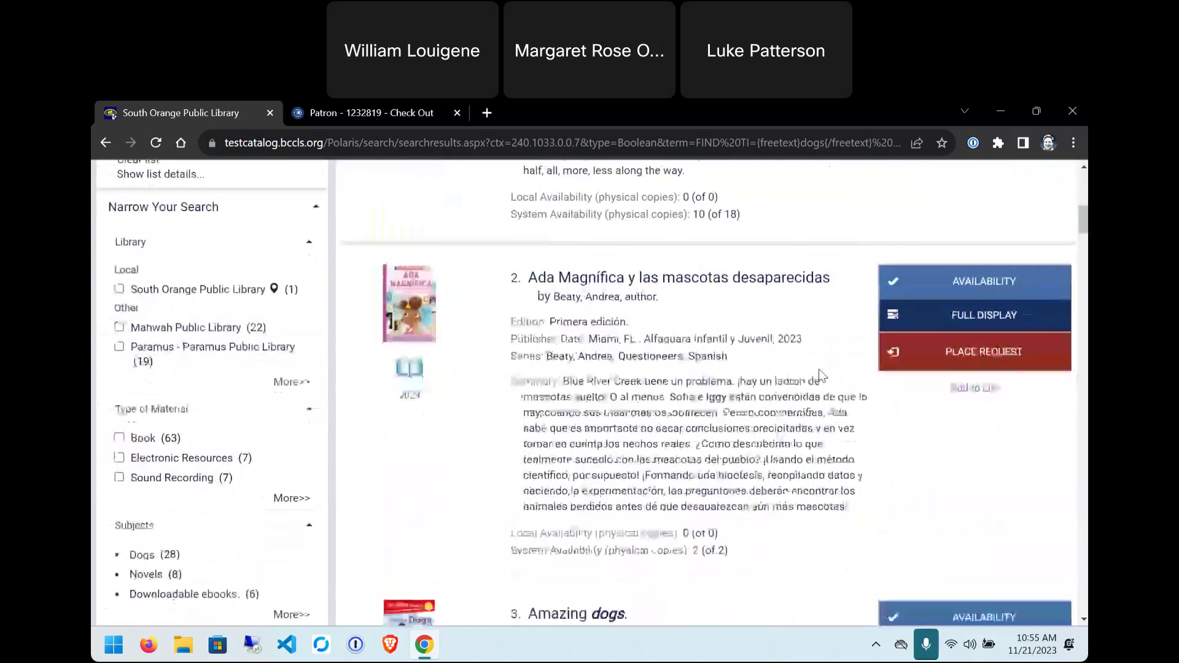
click(957, 489)
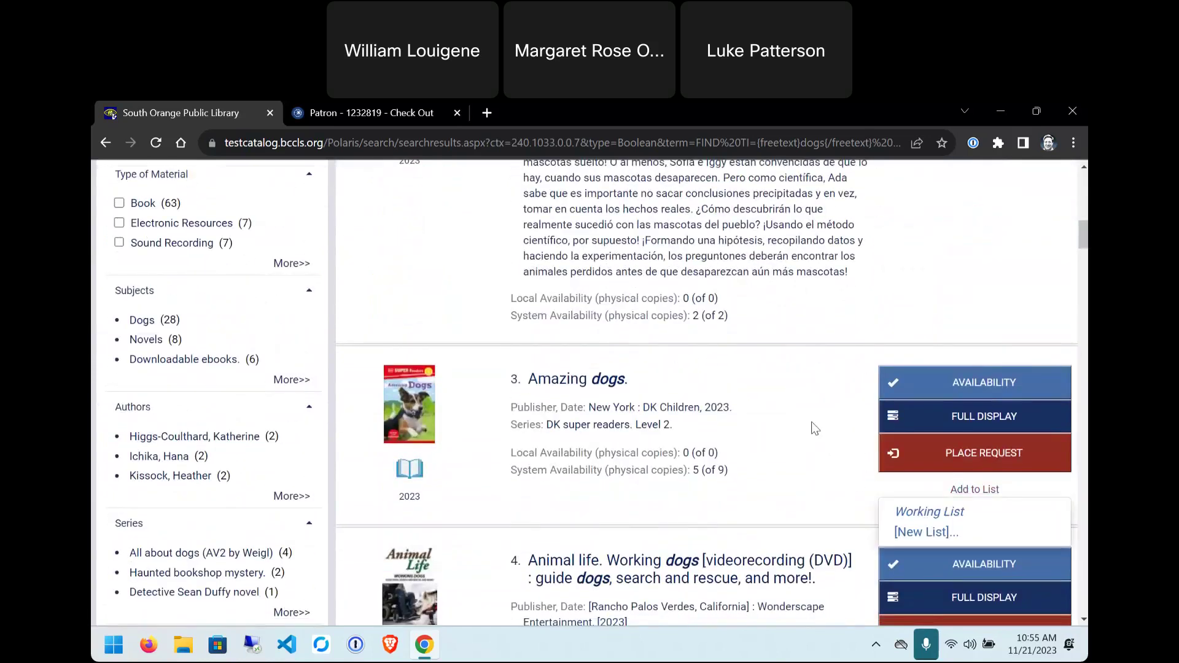
click(951, 510)
scroll(783, 404, down, 6)
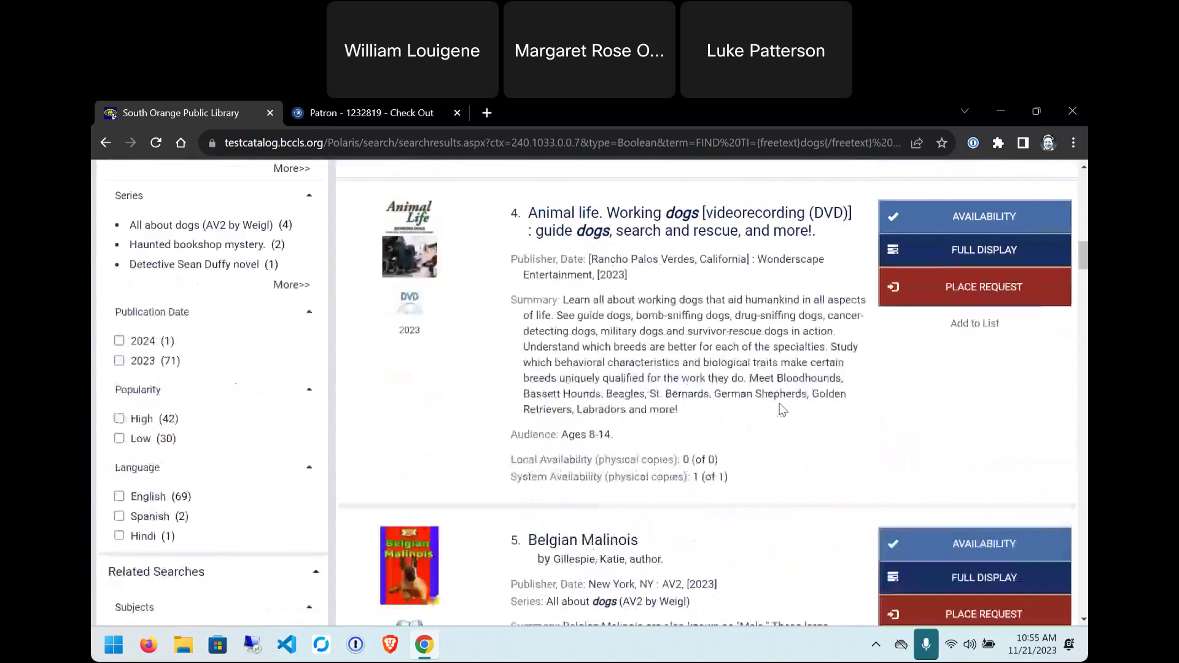
click(960, 536)
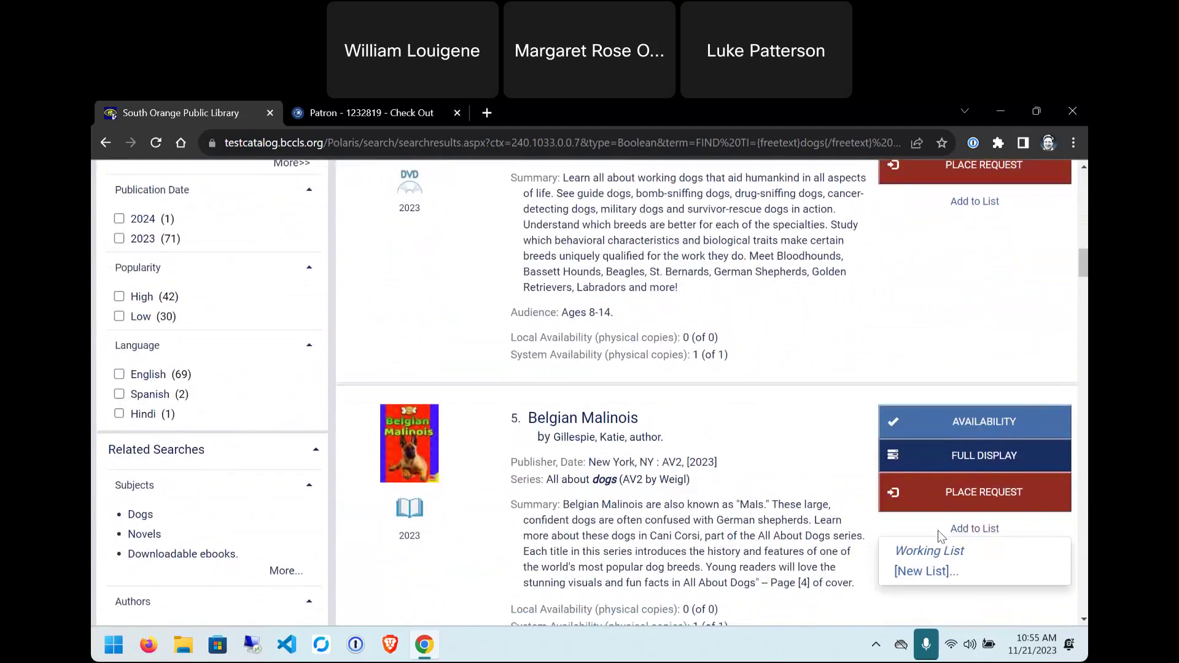
click(923, 552)
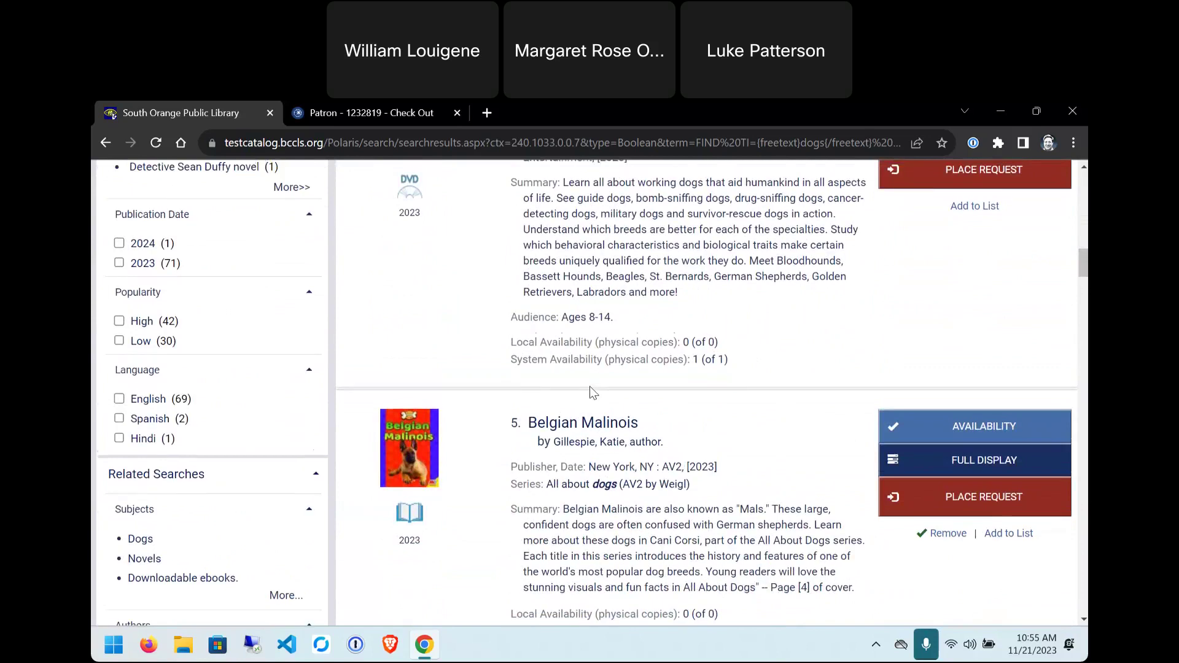
scroll(589, 391, up, 10)
scroll(589, 391, up, 7)
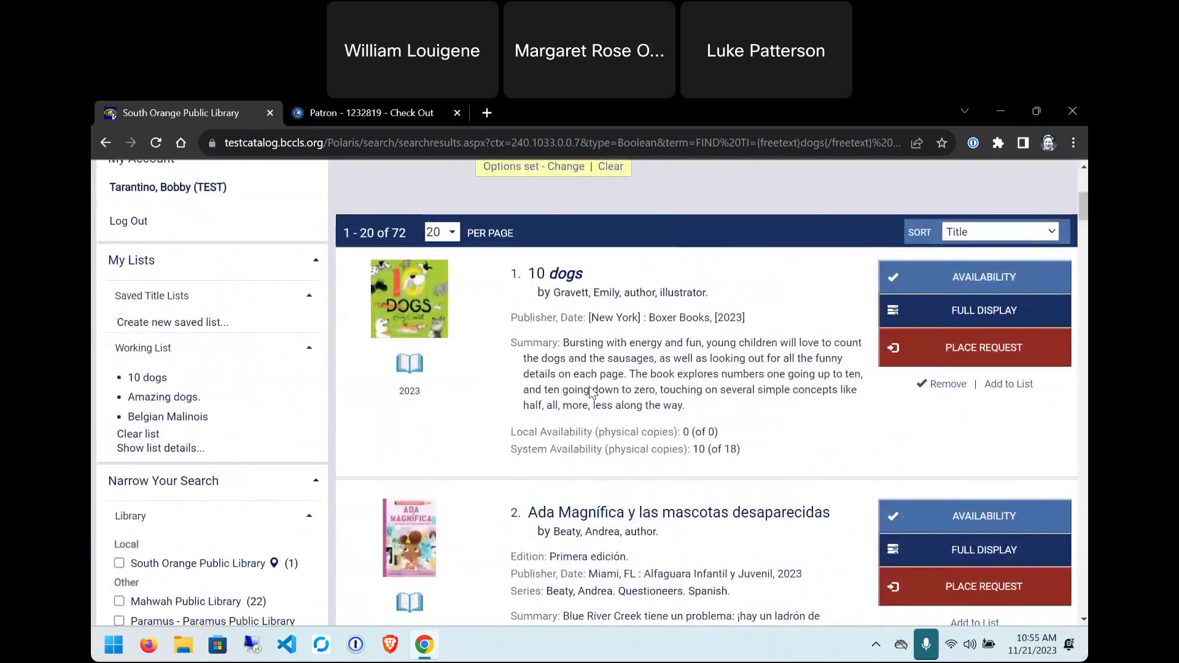
scroll(594, 409, down, 3)
scroll(594, 408, down, 1)
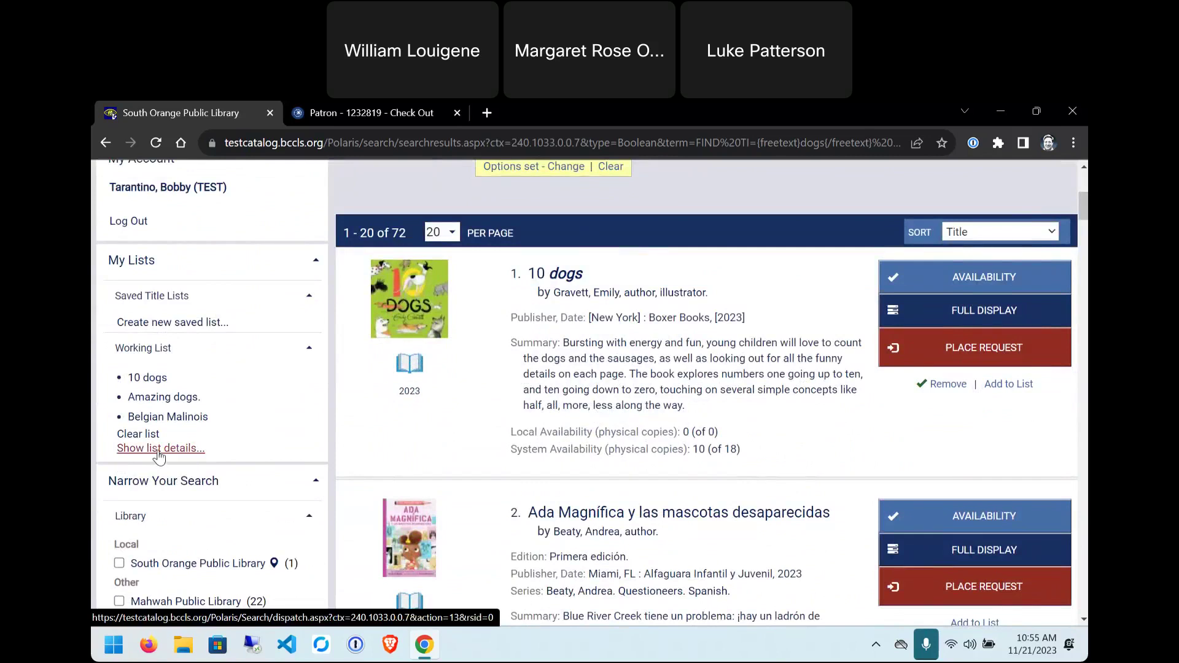
- Open the Working List details page and review its three titles, starting with 10 dogs
click(158, 452)
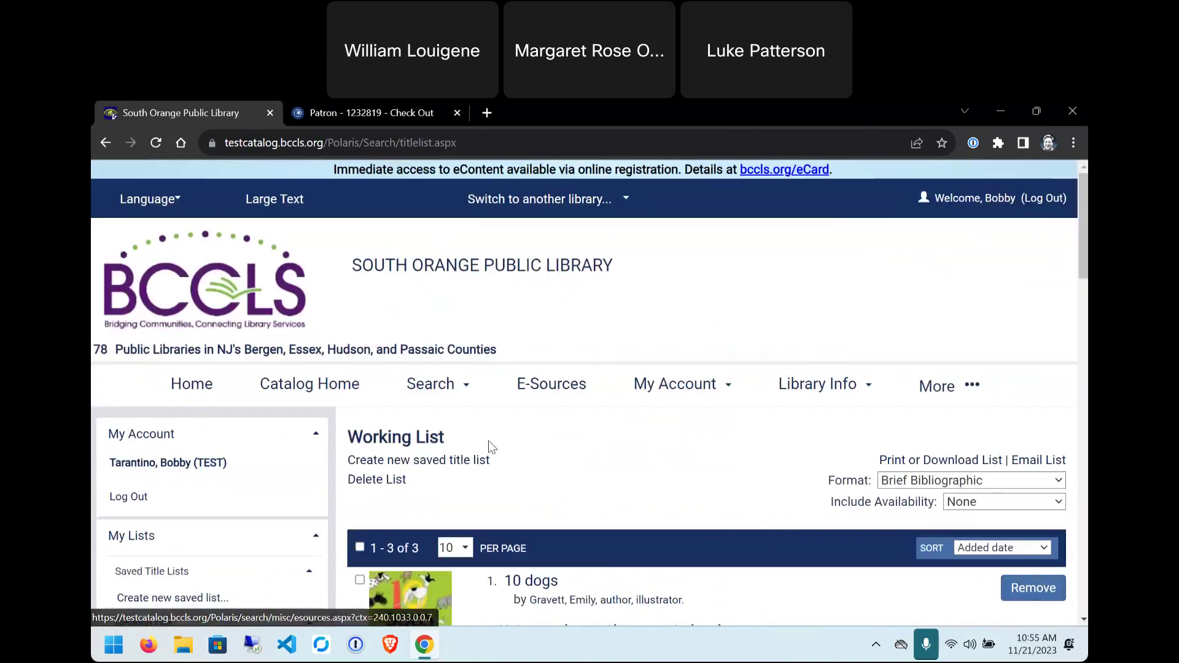
scroll(611, 424, down, 4)
scroll(637, 504, down, 5)
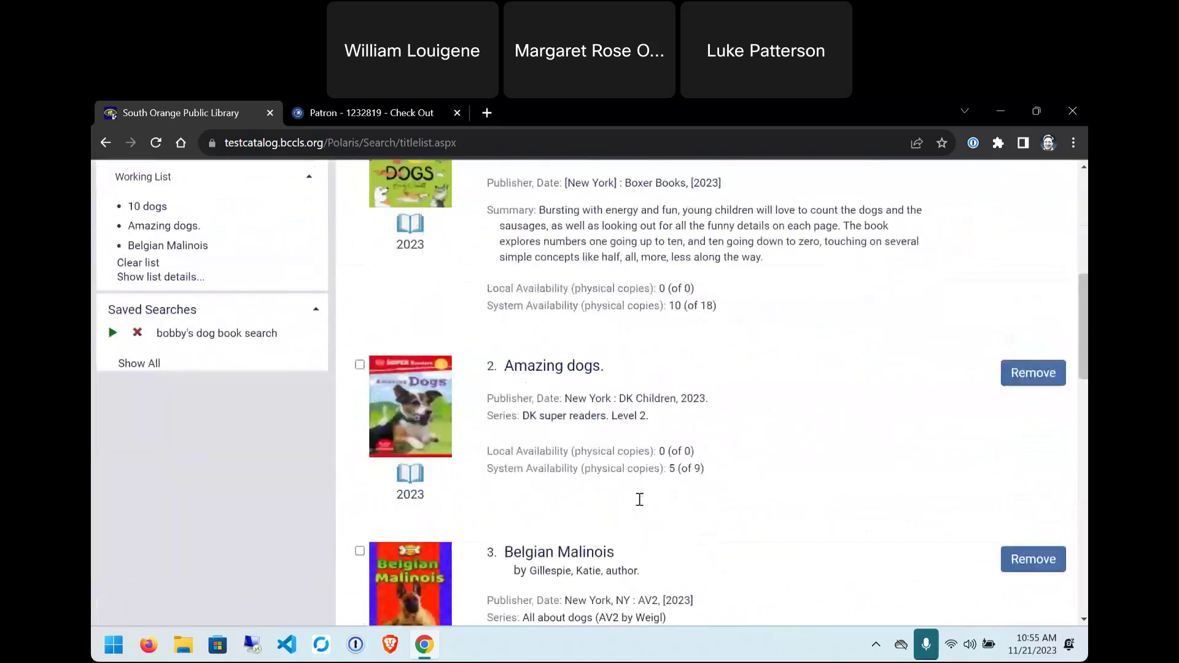
scroll(637, 500, up, 5)
scroll(640, 499, up, 3)
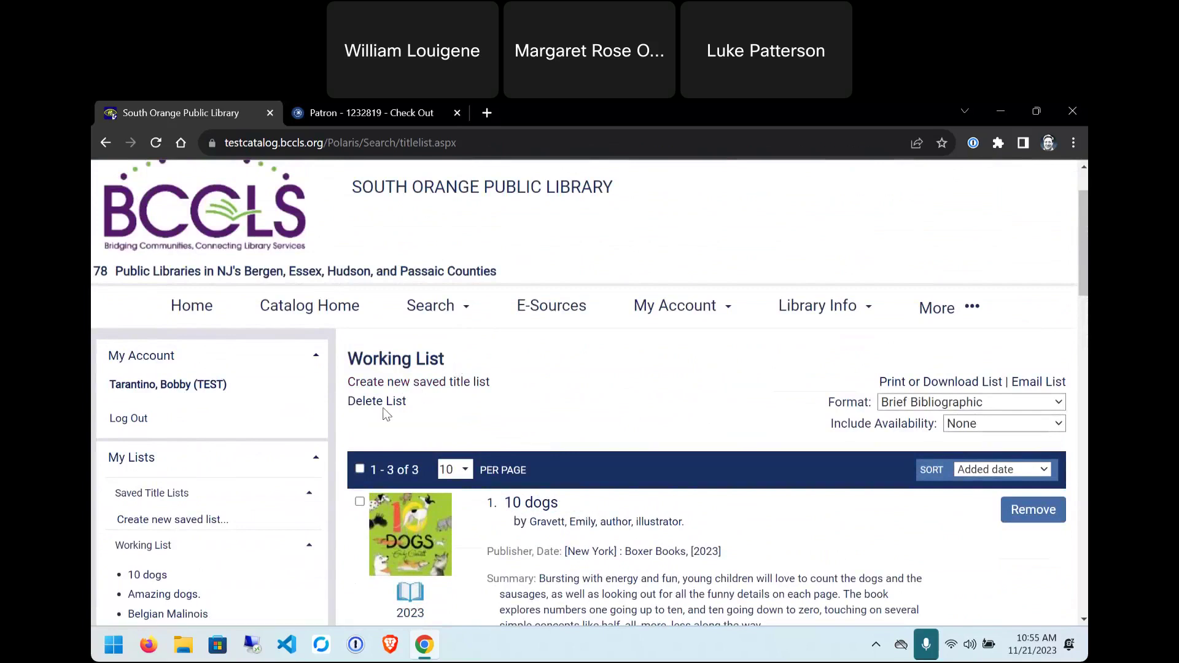
- Accept the privacy notice and create an empty title list named 'favorite dog books'
click(411, 384)
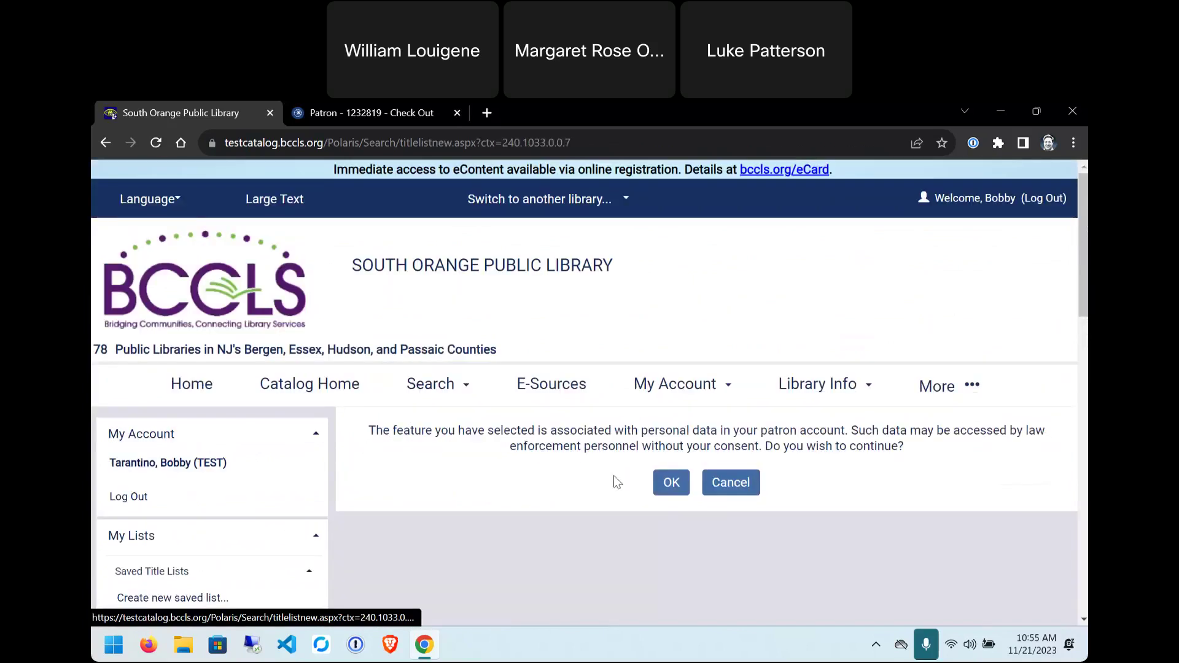
click(667, 490)
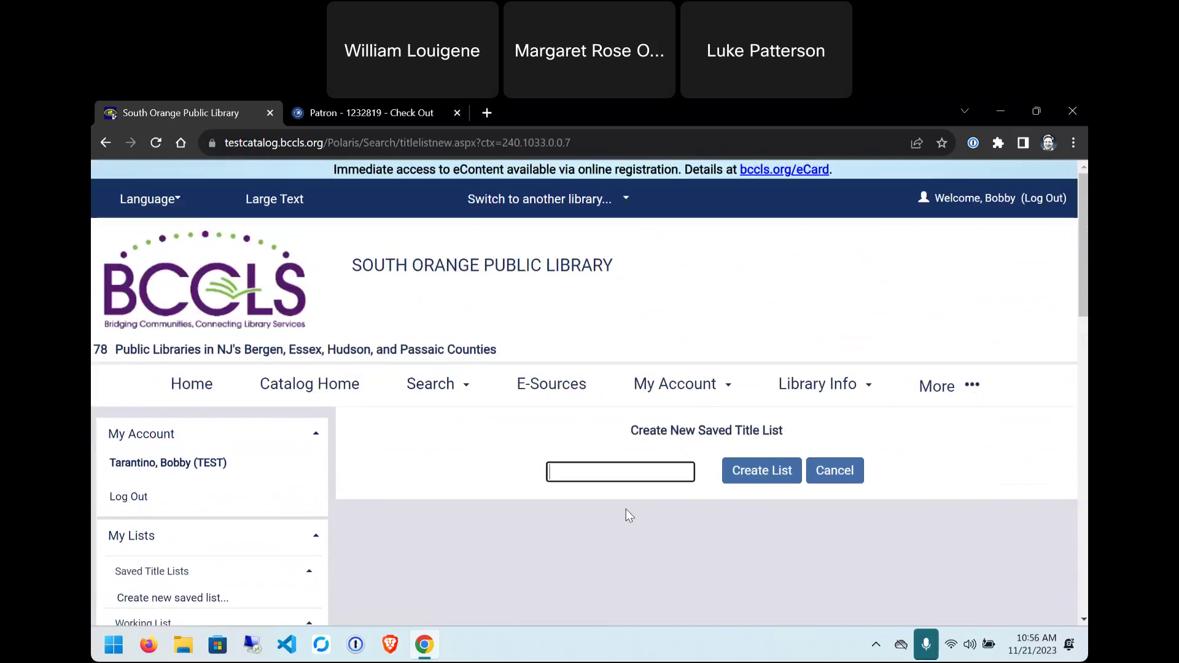
text(favorite dog books)
click(761, 473)
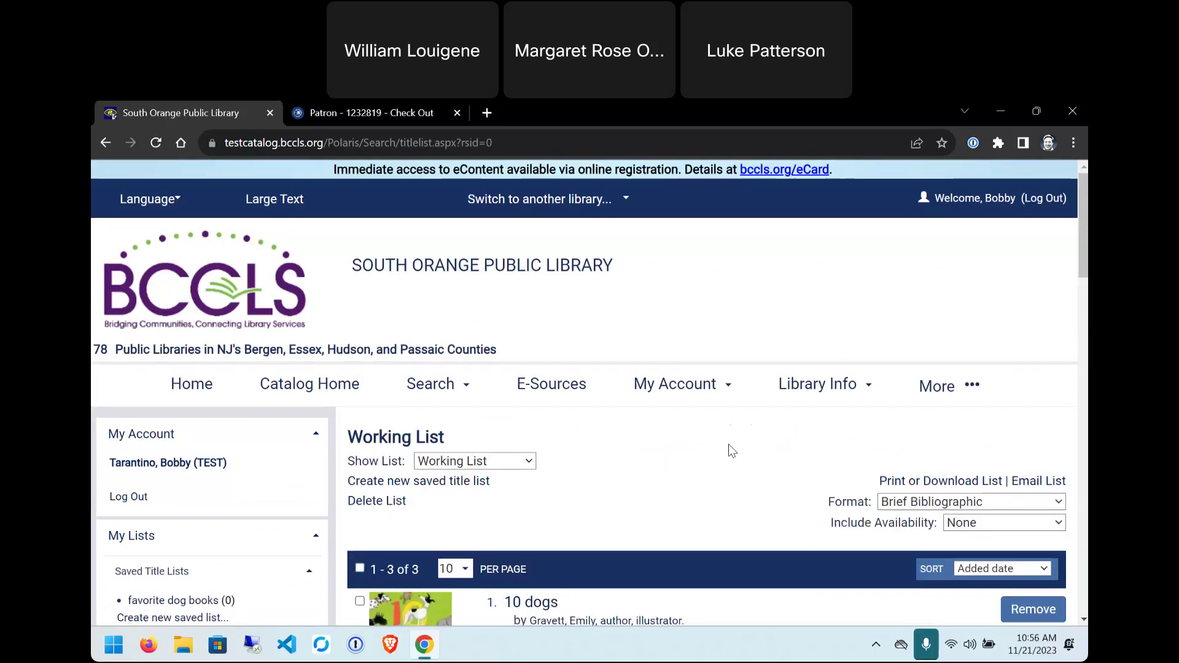
- Tick and untick Amazing dogs, then select all three Working List titles with the header checkbox
scroll(729, 445, down, 1)
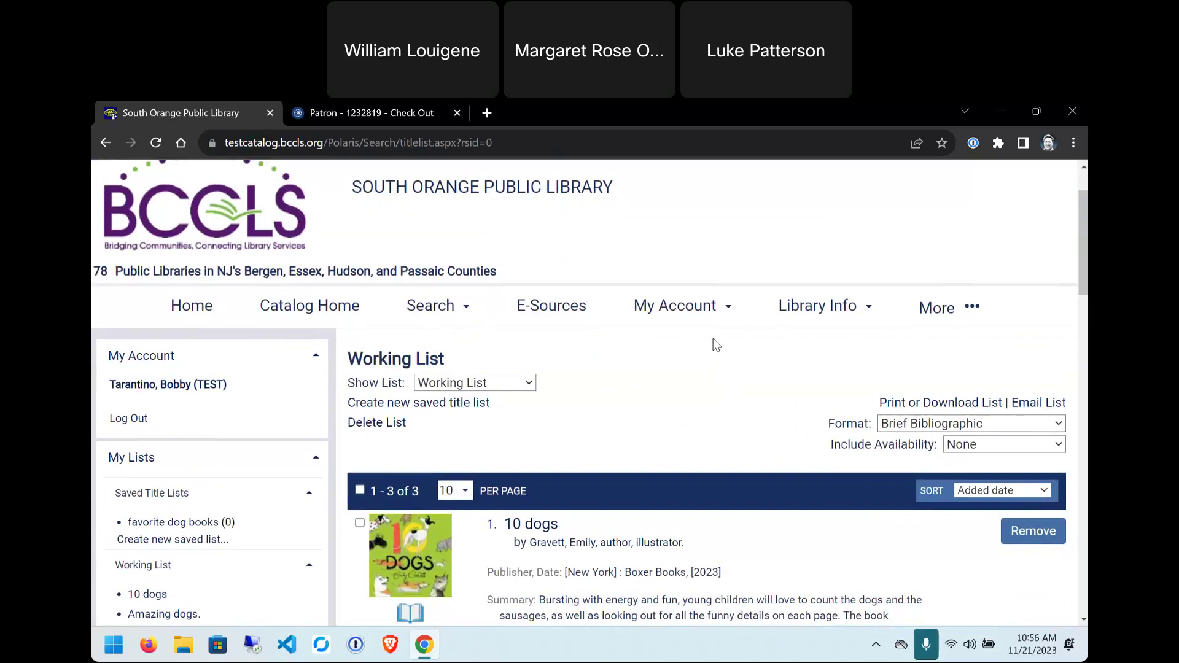
scroll(715, 344, down, 3)
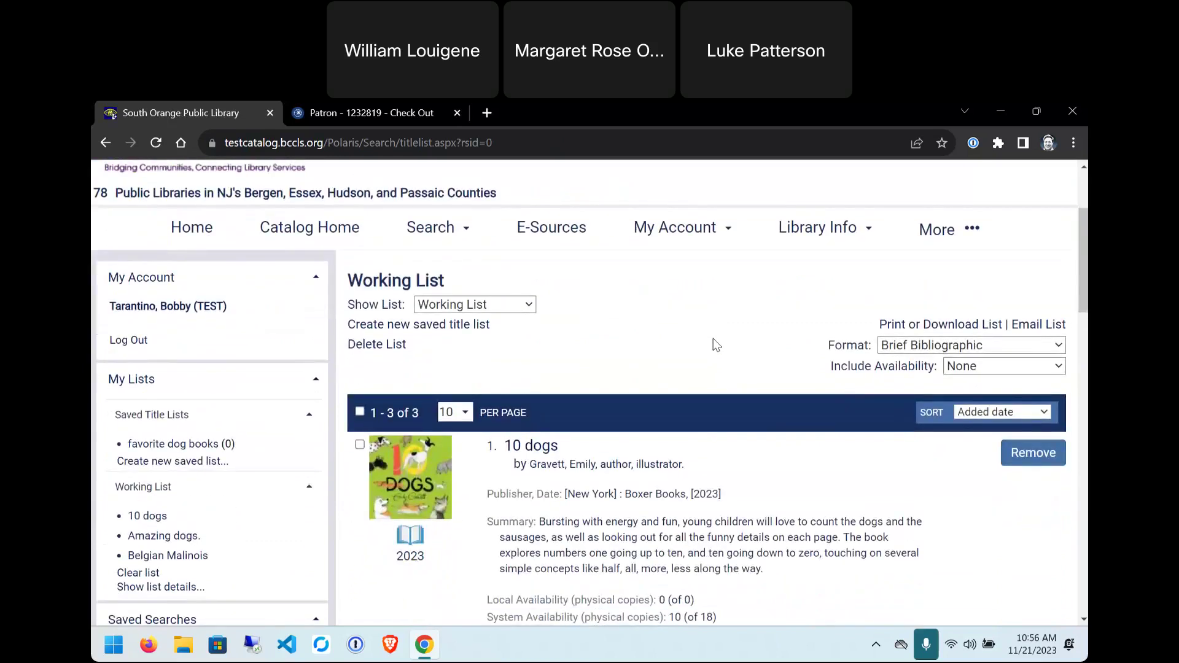
click(360, 519)
scroll(587, 468, up, 2)
scroll(464, 473, down, 4)
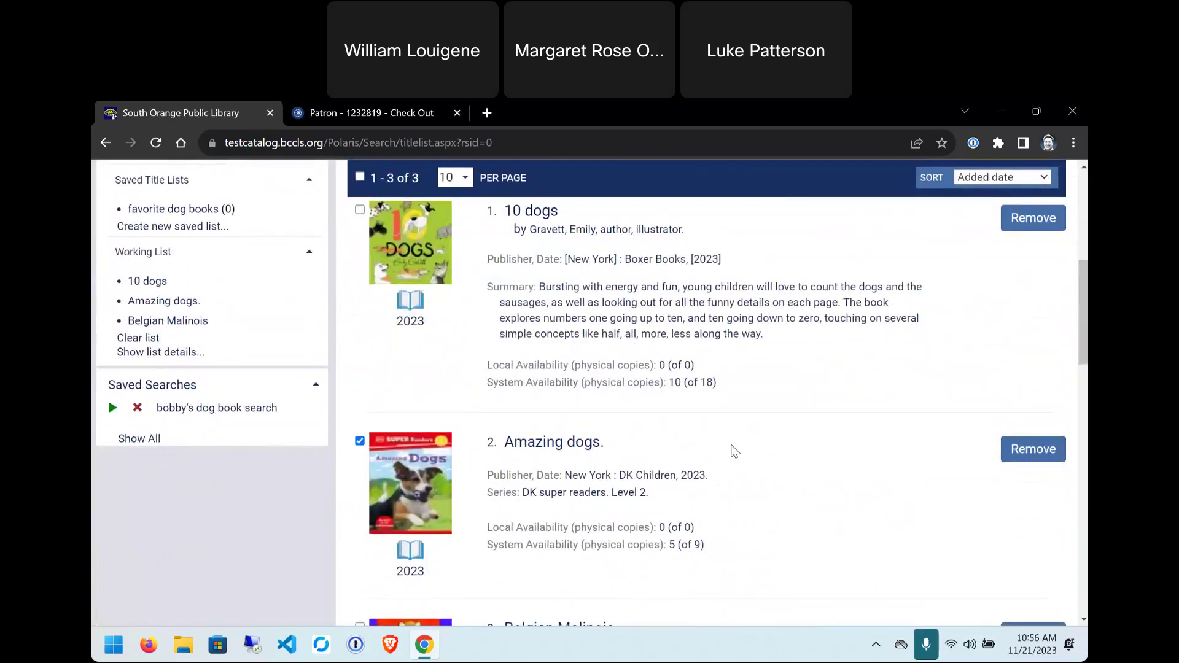
scroll(735, 451, down, 1)
click(360, 362)
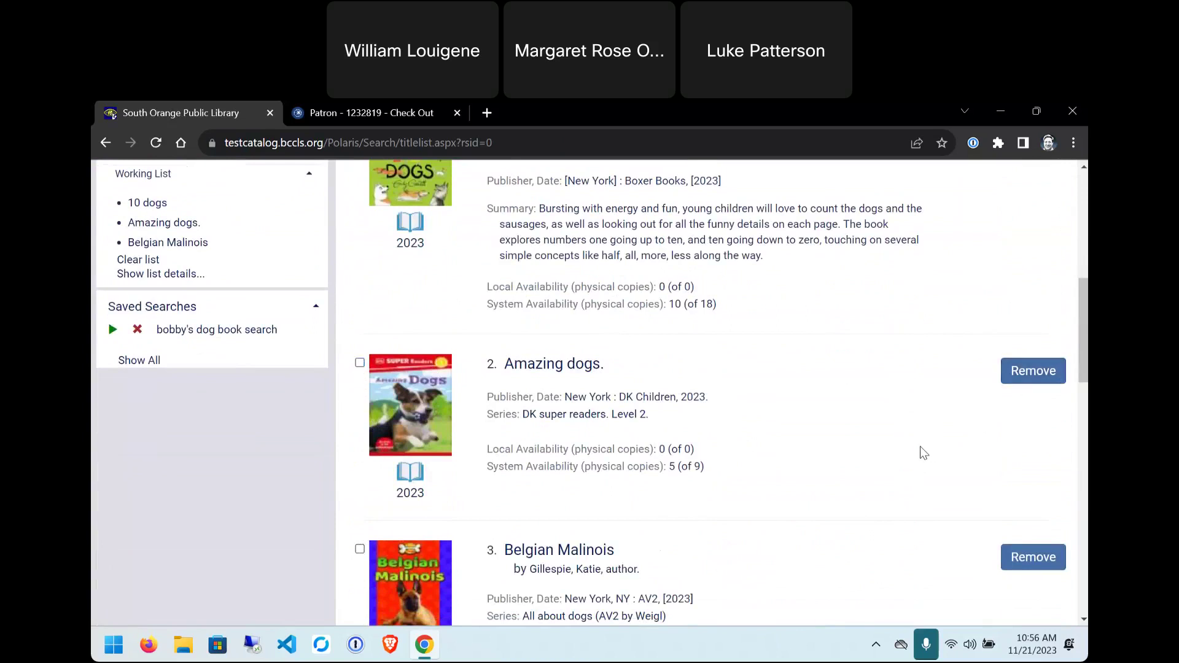
scroll(976, 477, up, 4)
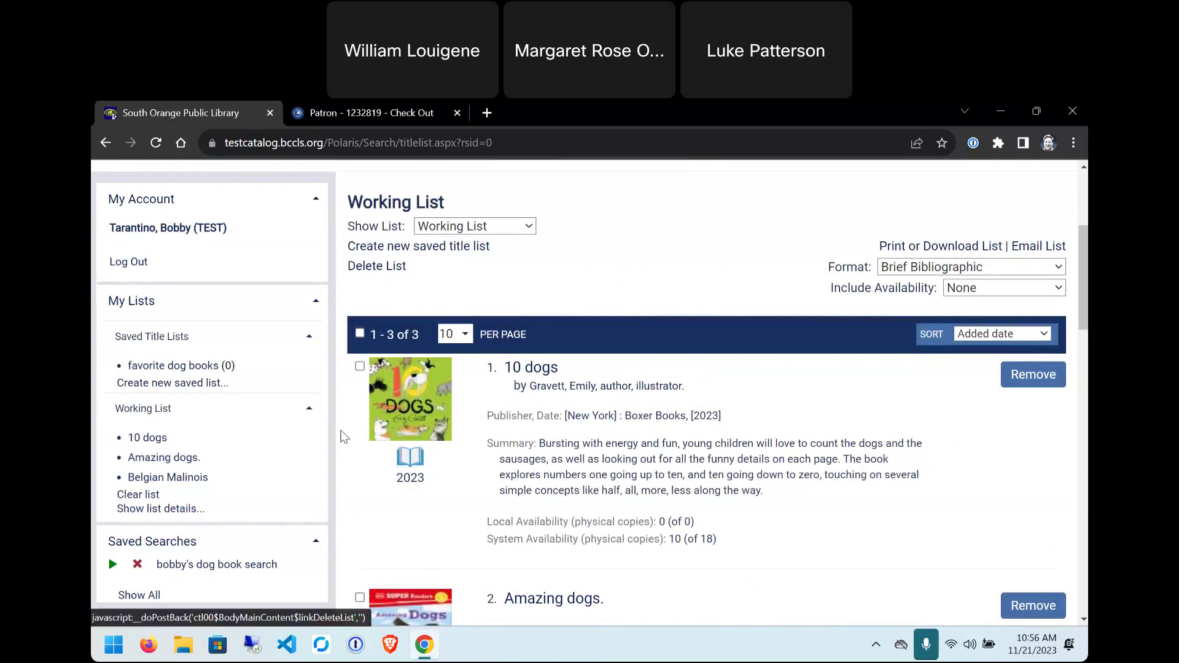
click(361, 334)
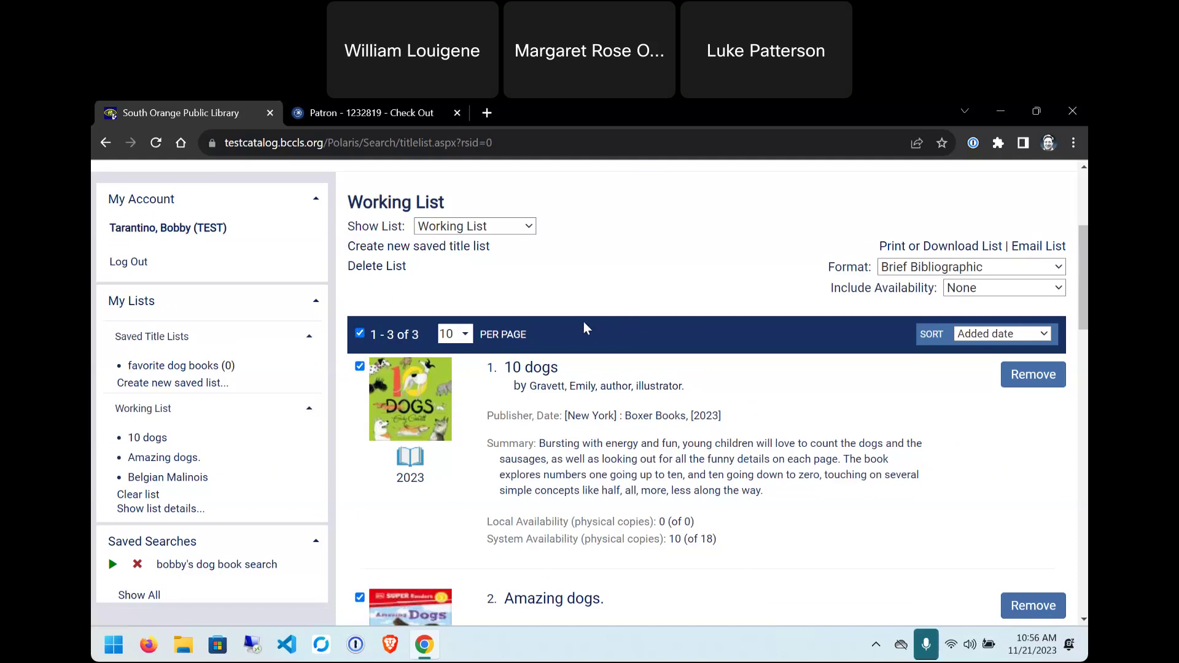
click(457, 247)
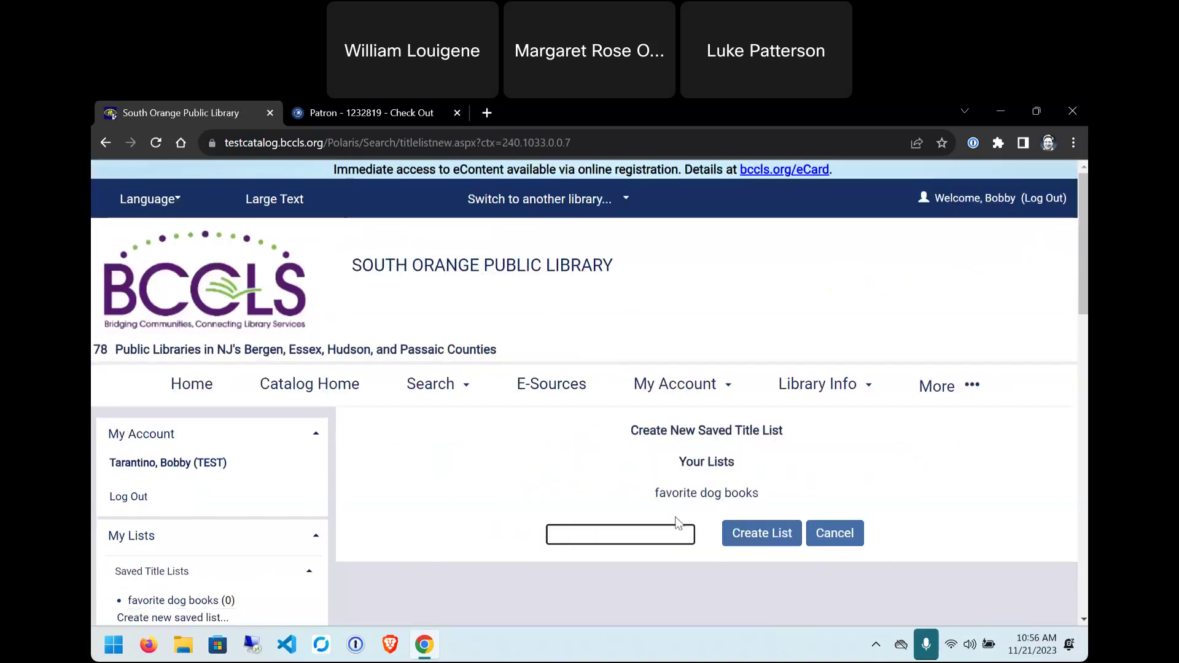
click(834, 533)
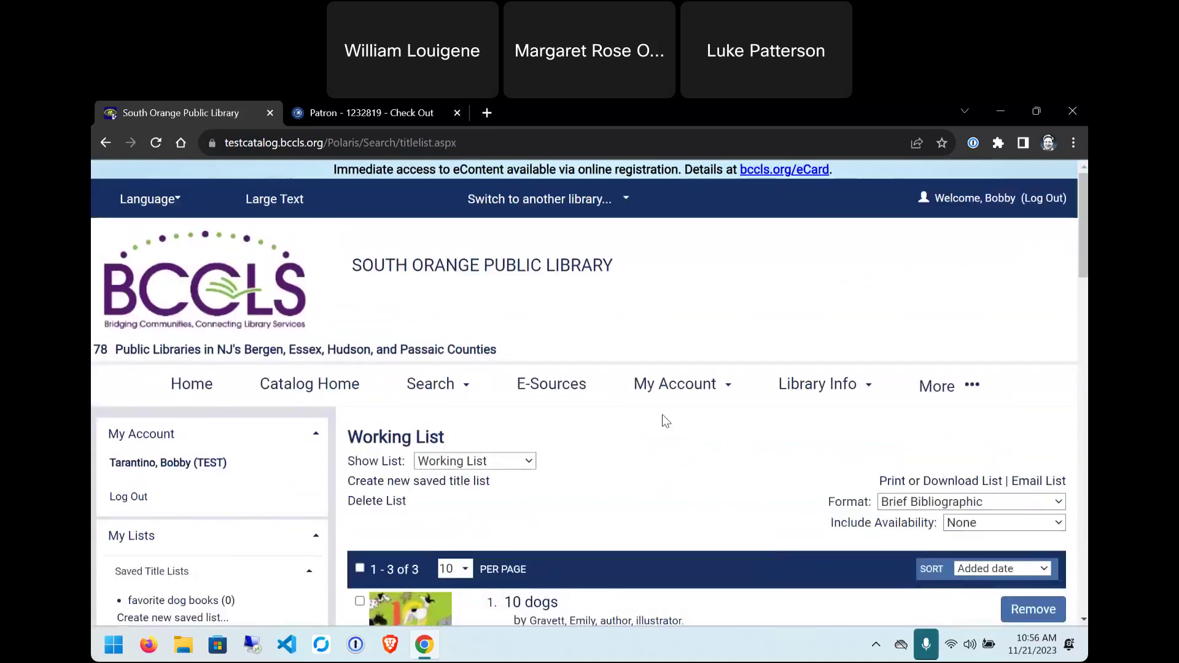
scroll(658, 411, down, 1)
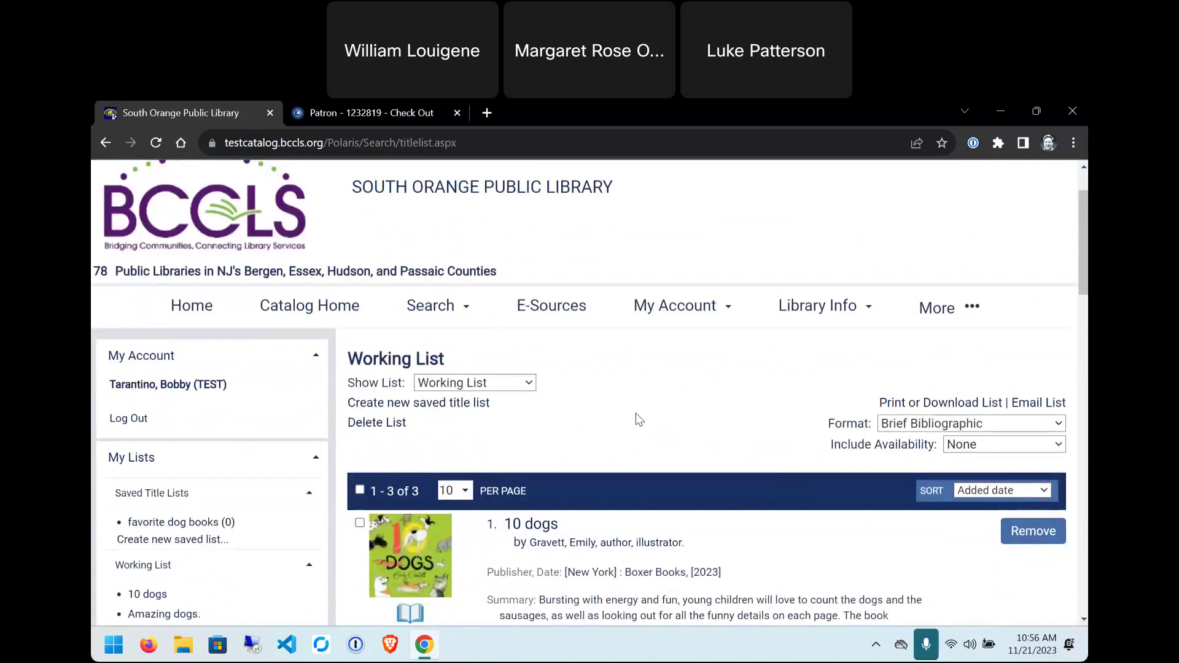
scroll(601, 411, down, 1)
- Select all Working List titles and move them into 'favorite dog books', emptying the Working List
click(360, 411)
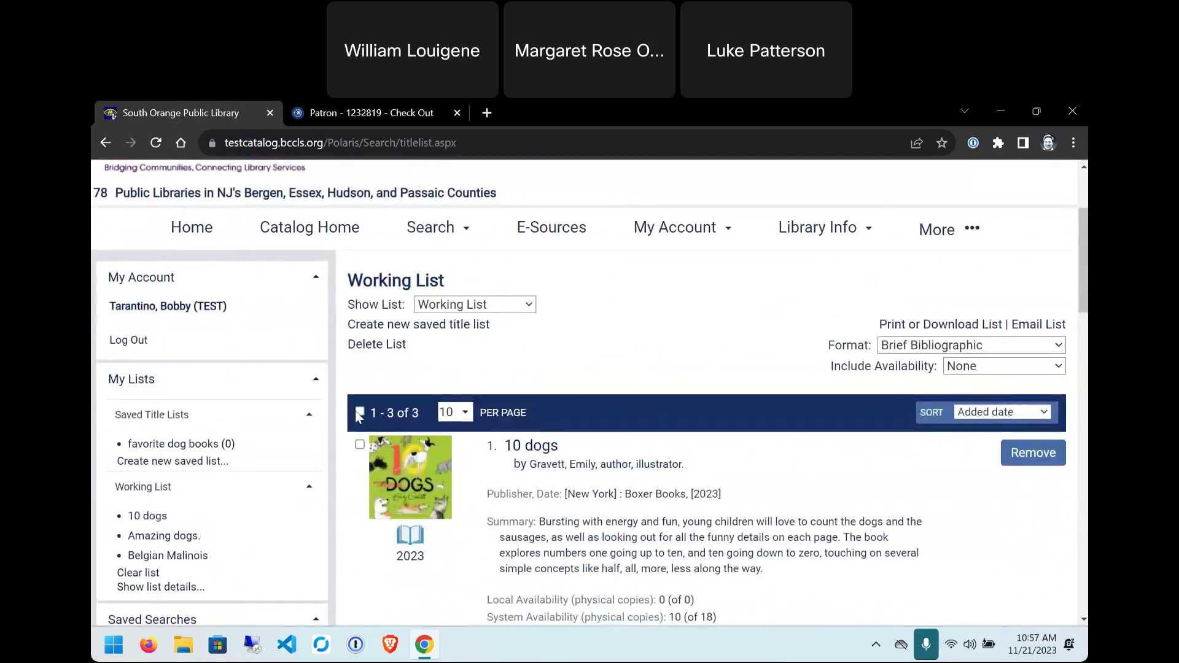
scroll(724, 399, down, 9)
scroll(765, 409, down, 2)
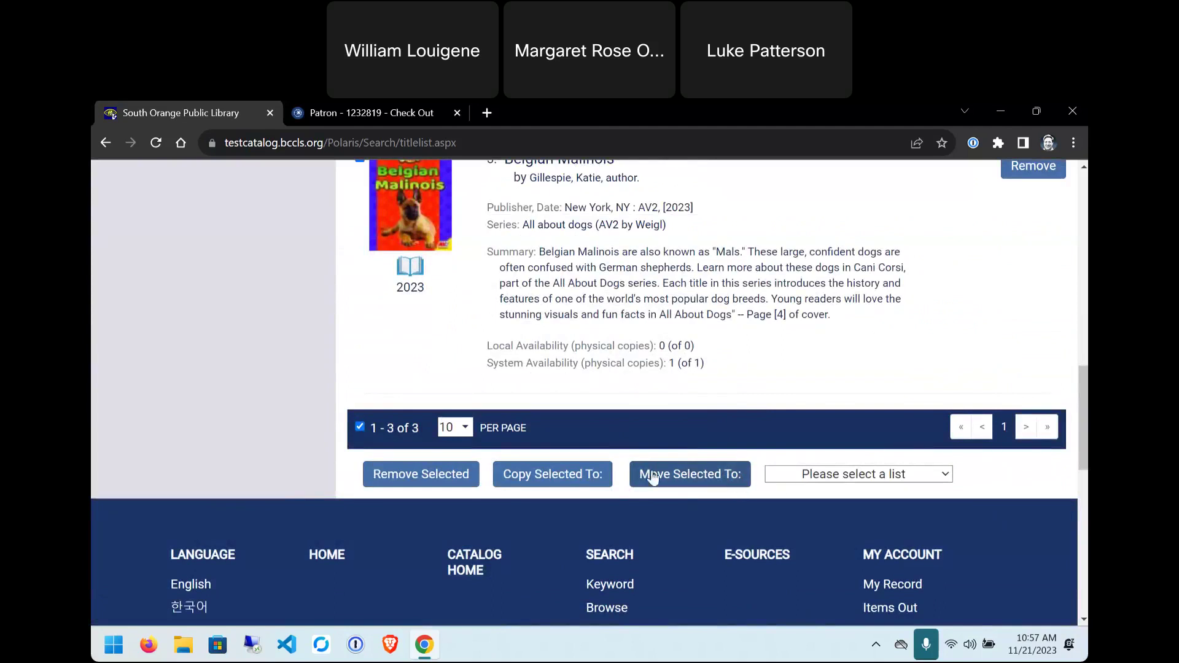
click(823, 475)
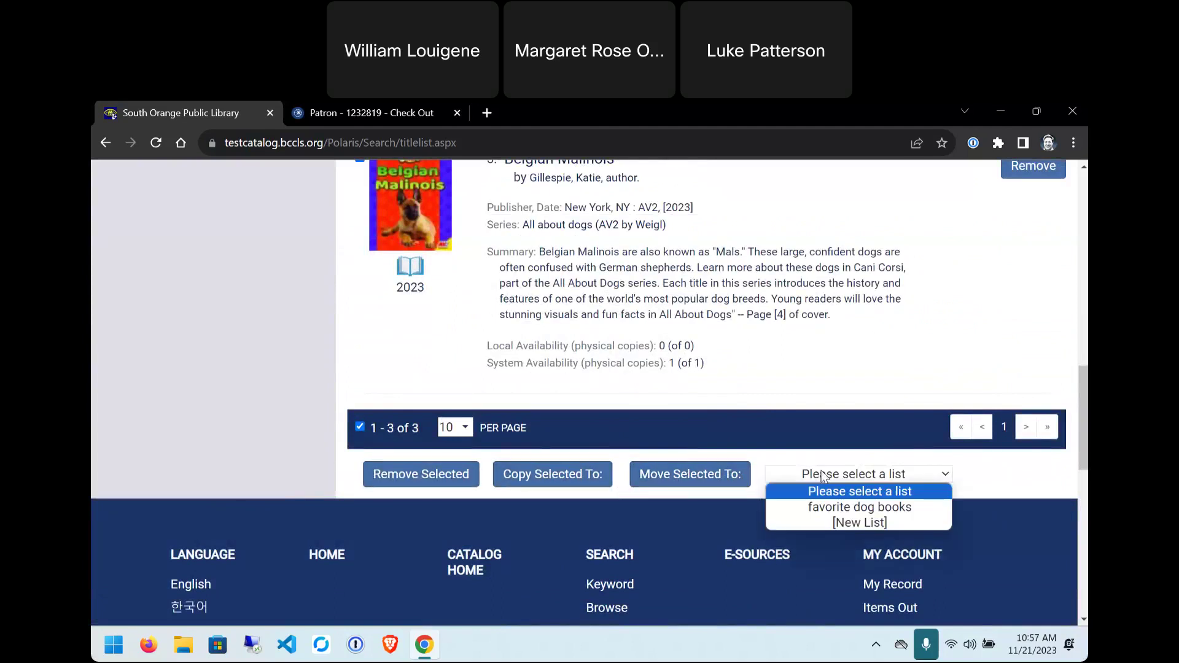
click(826, 507)
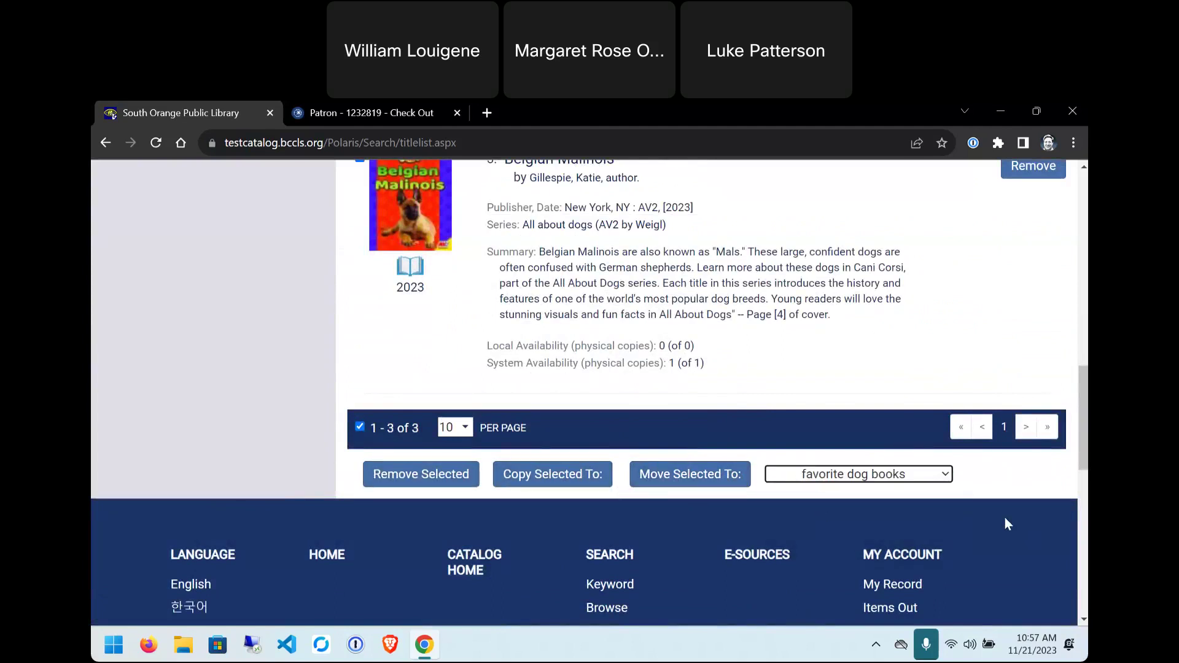
click(687, 474)
scroll(651, 387, down, 3)
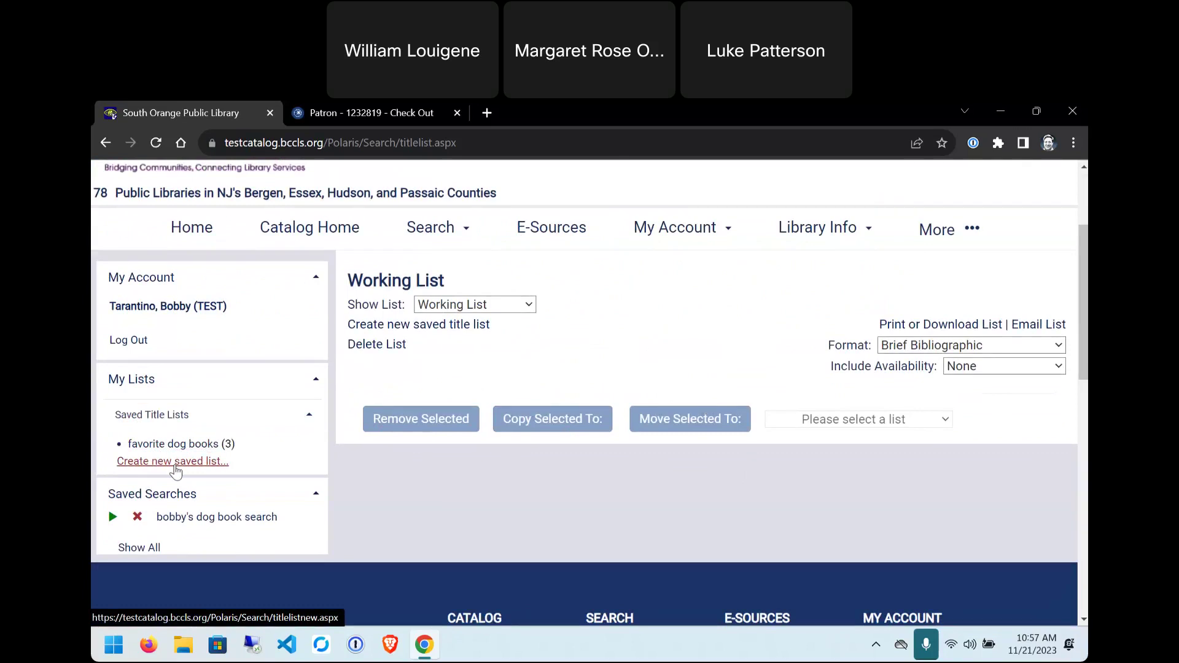
scroll(780, 360, up, 3)
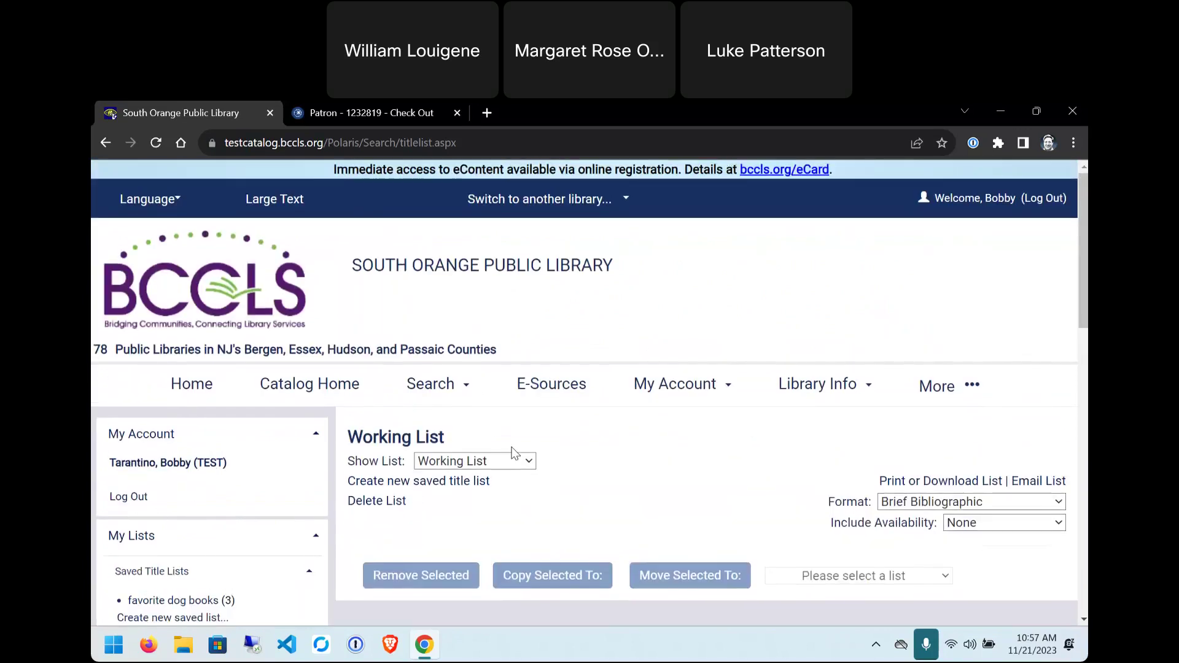
scroll(488, 498, down, 3)
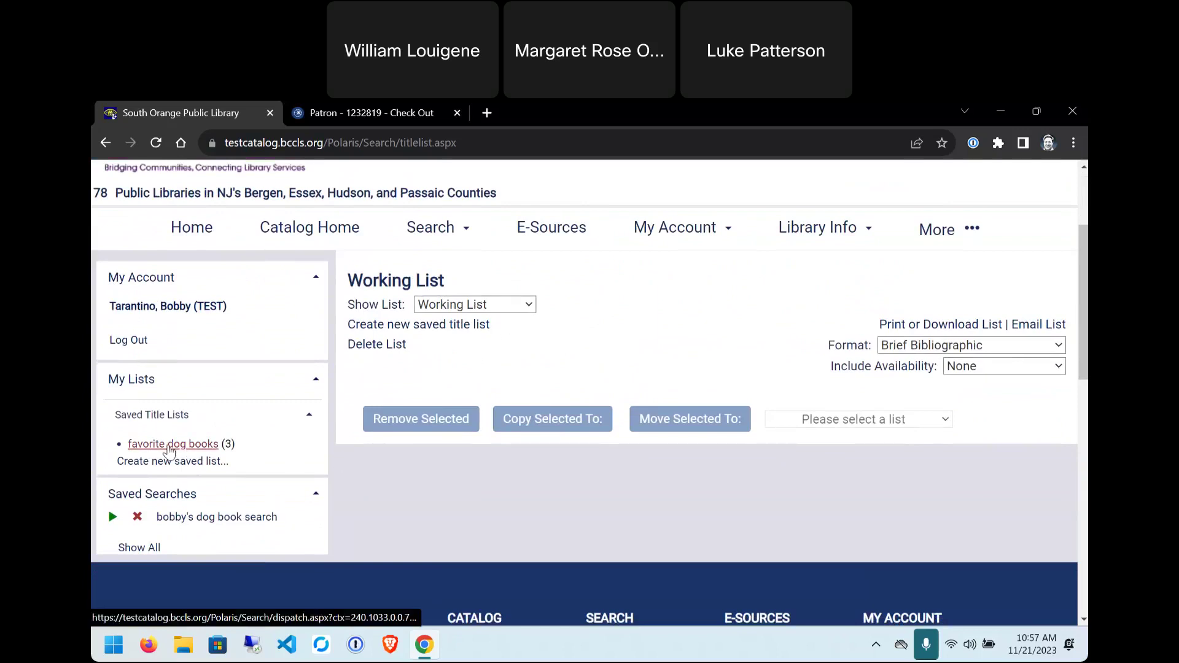
- Open 'favorite dog books' to view its 3 titles in Brief Bibliographic format
click(149, 447)
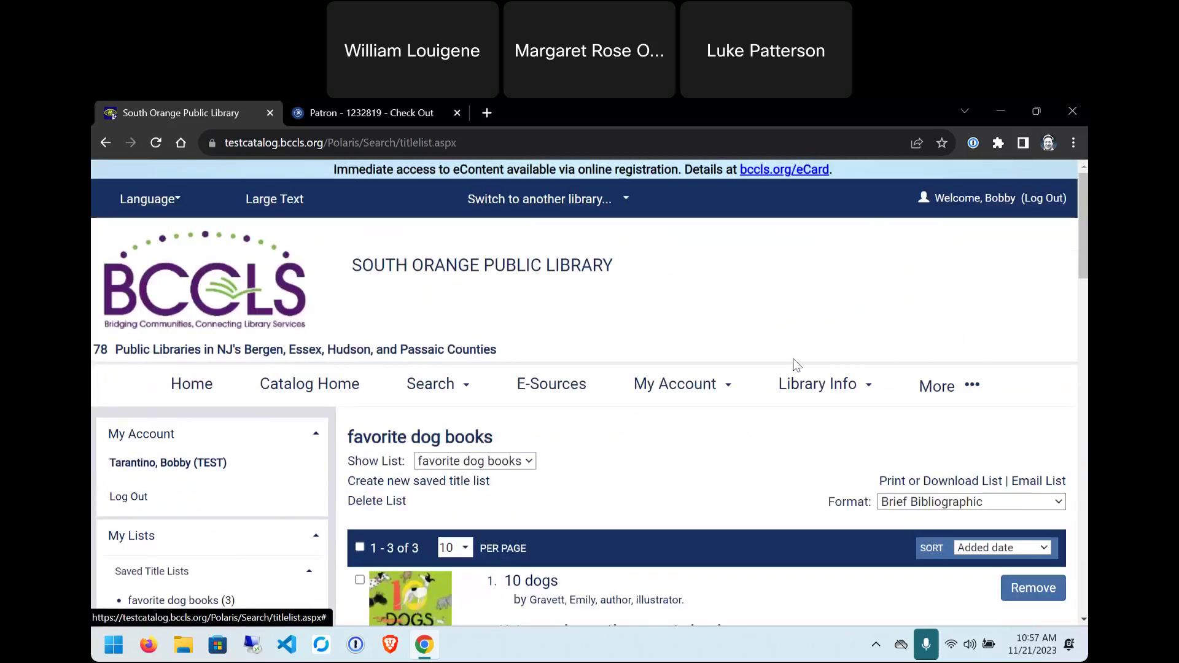
scroll(747, 335, down, 3)
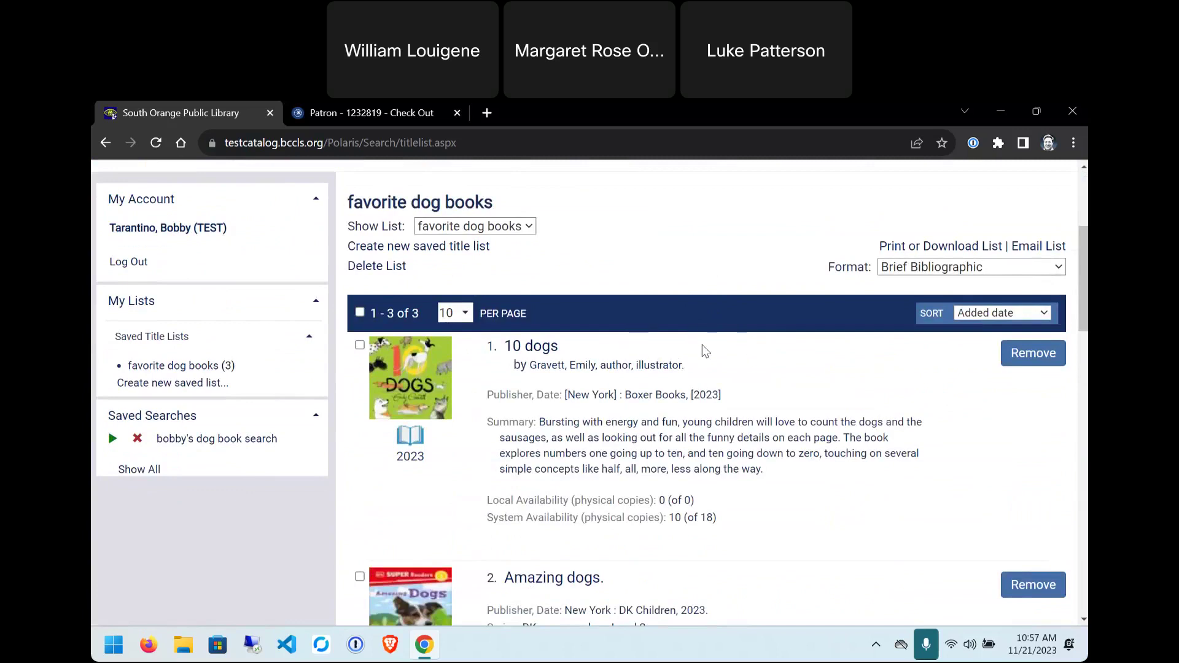
scroll(880, 340, up, 1)
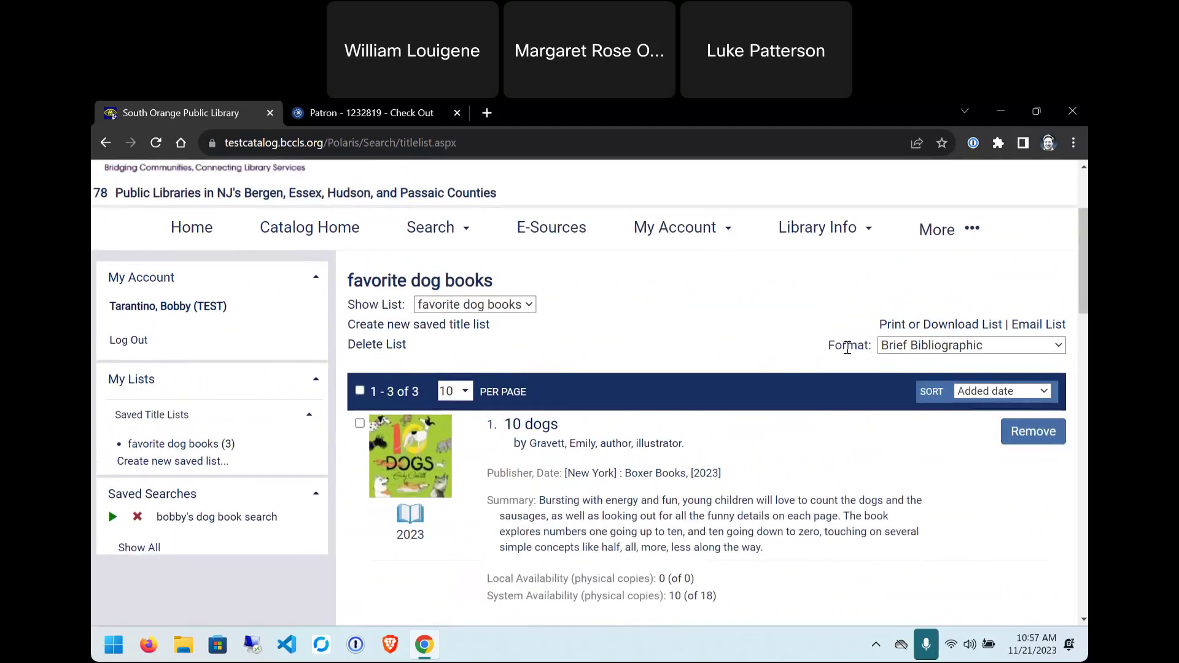
scroll(706, 447, down, 2)
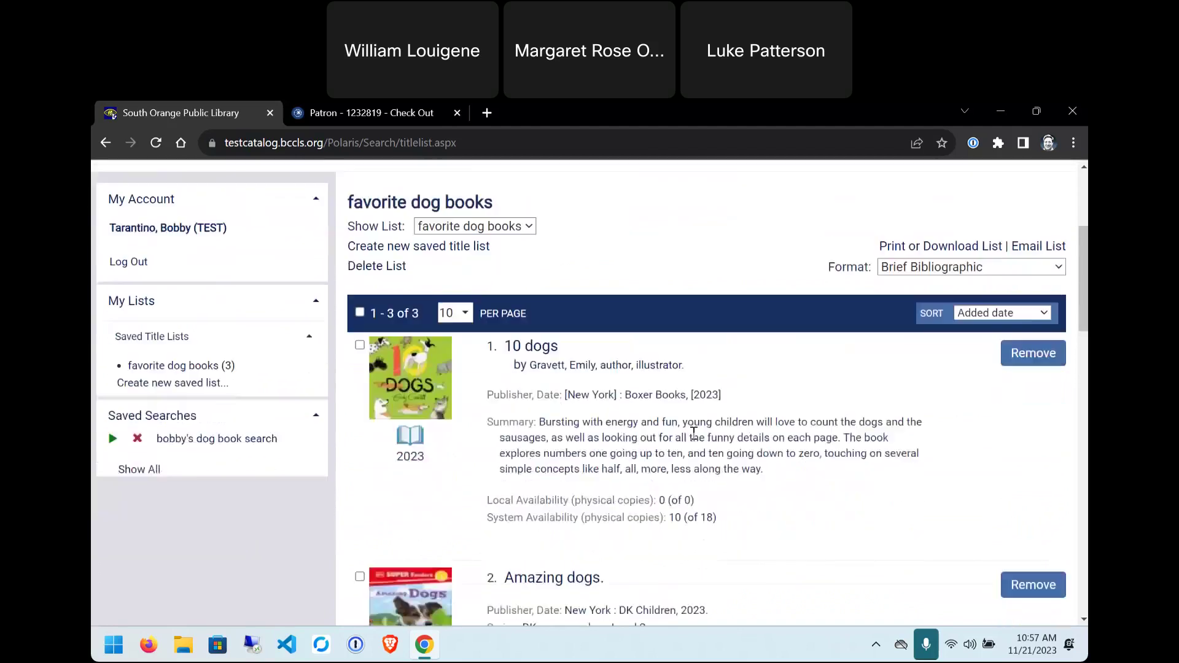
scroll(704, 378, up, 2)
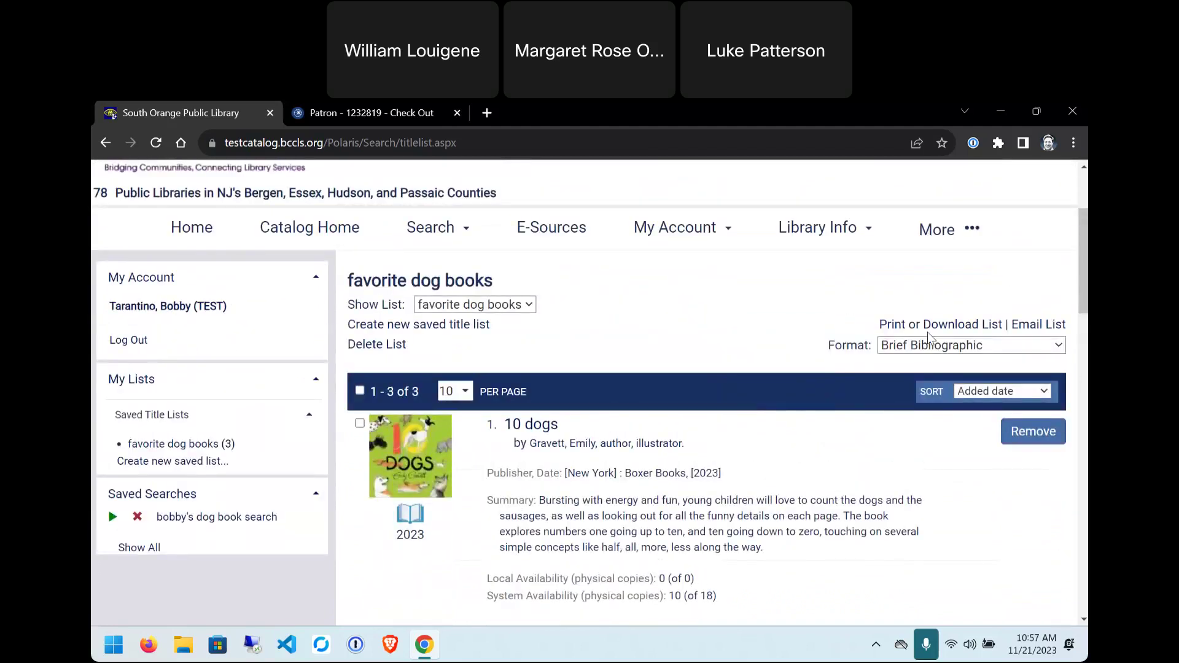
drag(829, 348, 934, 353)
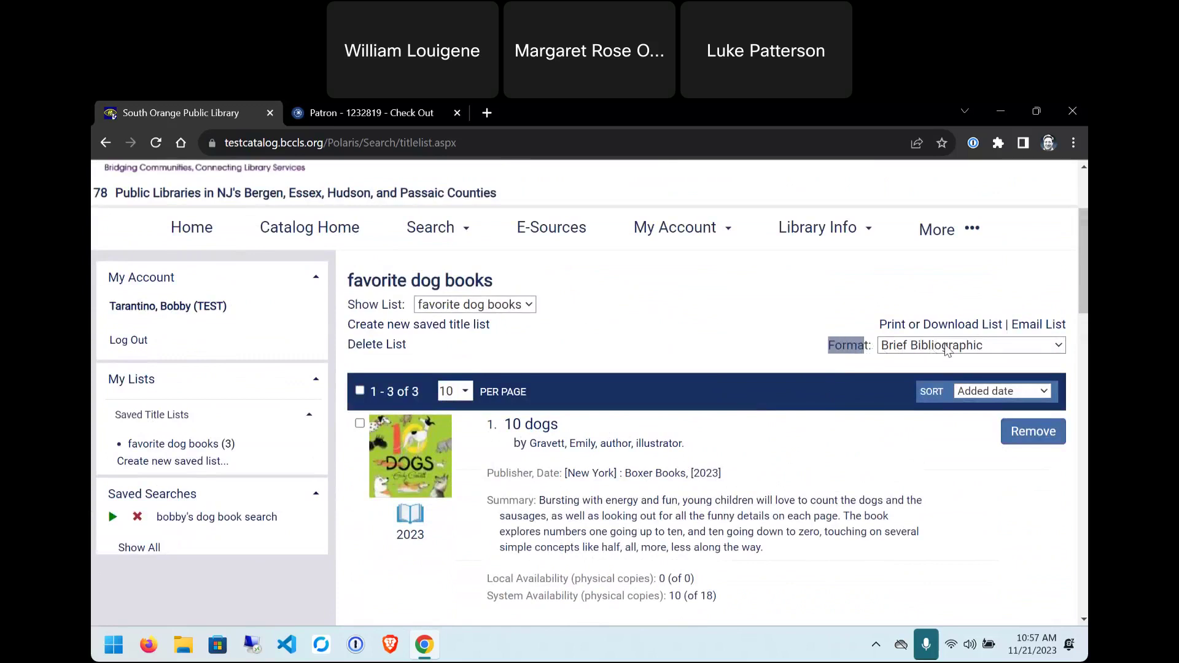
- Show the list in Chicago Manual of Style citation format
click(948, 351)
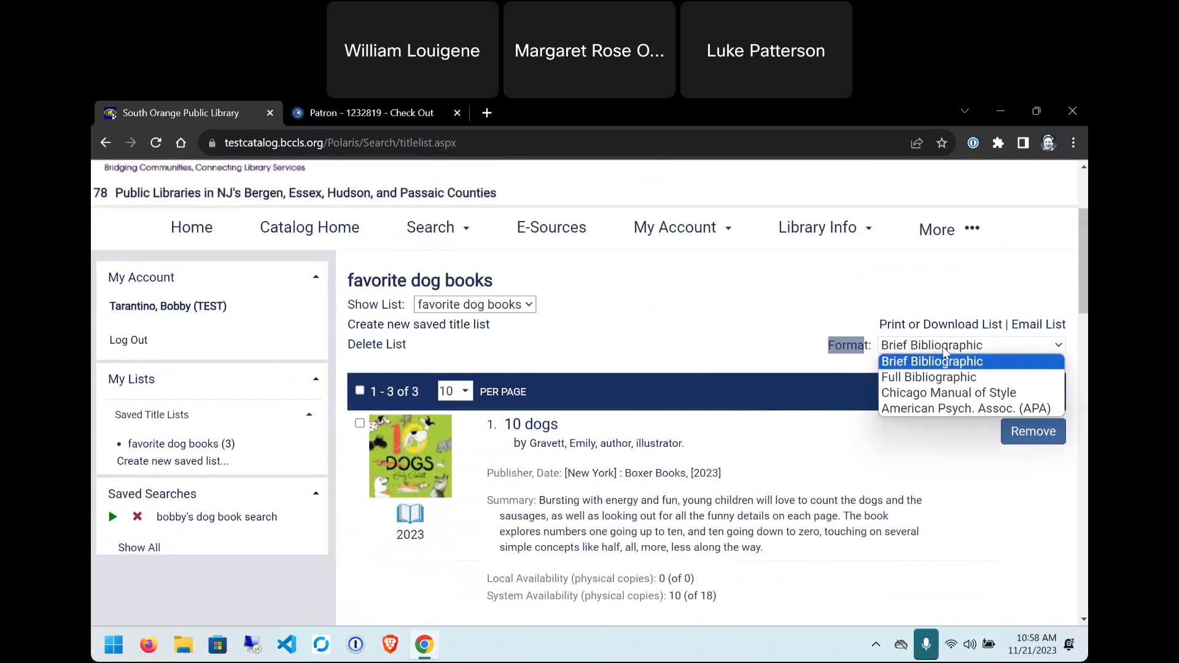
click(937, 393)
scroll(721, 451, down, 4)
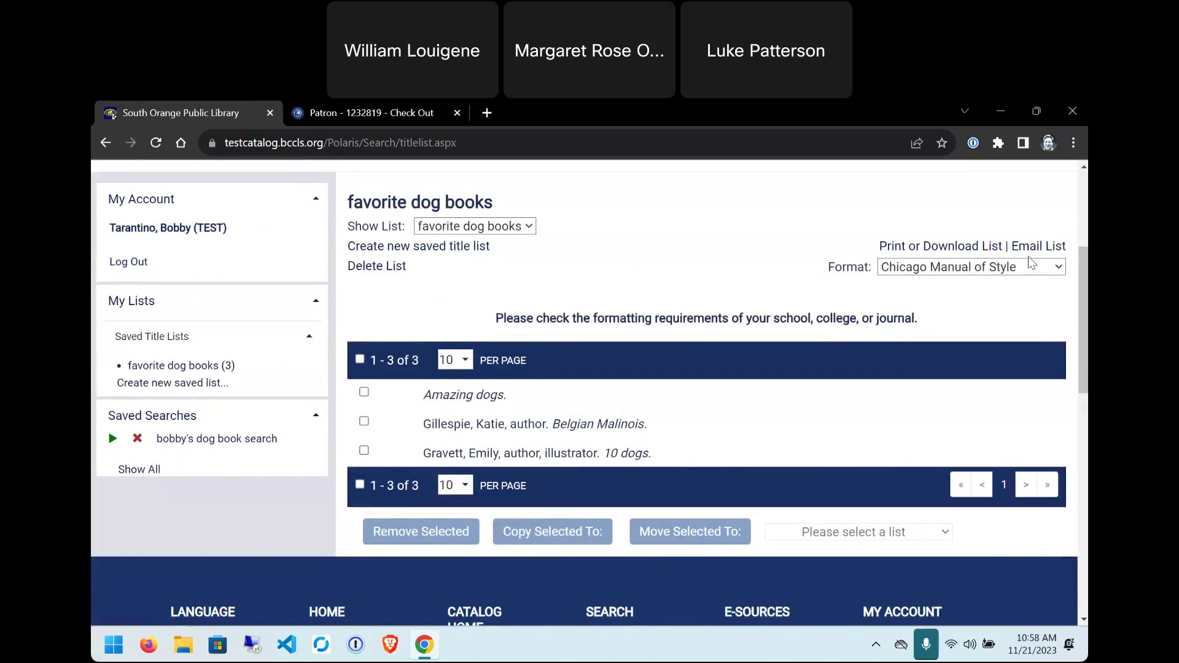
- Switch the citation format to American Psych. Assoc. (APA)
click(958, 271)
click(925, 331)
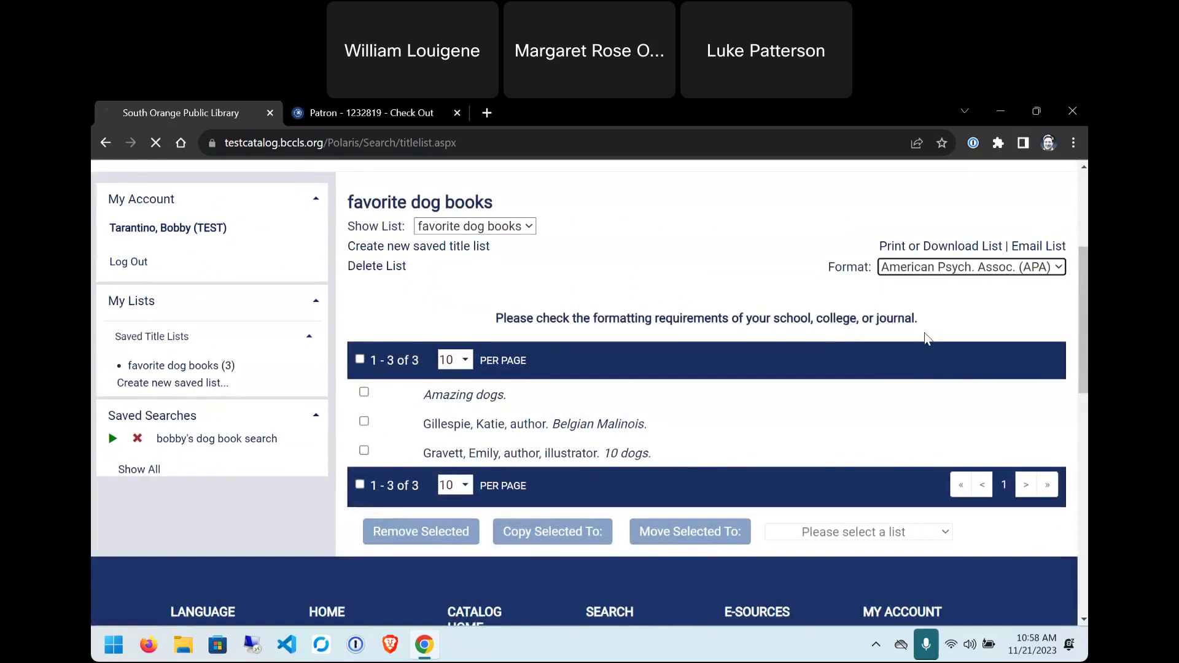
scroll(793, 357, down, 3)
scroll(796, 374, down, 1)
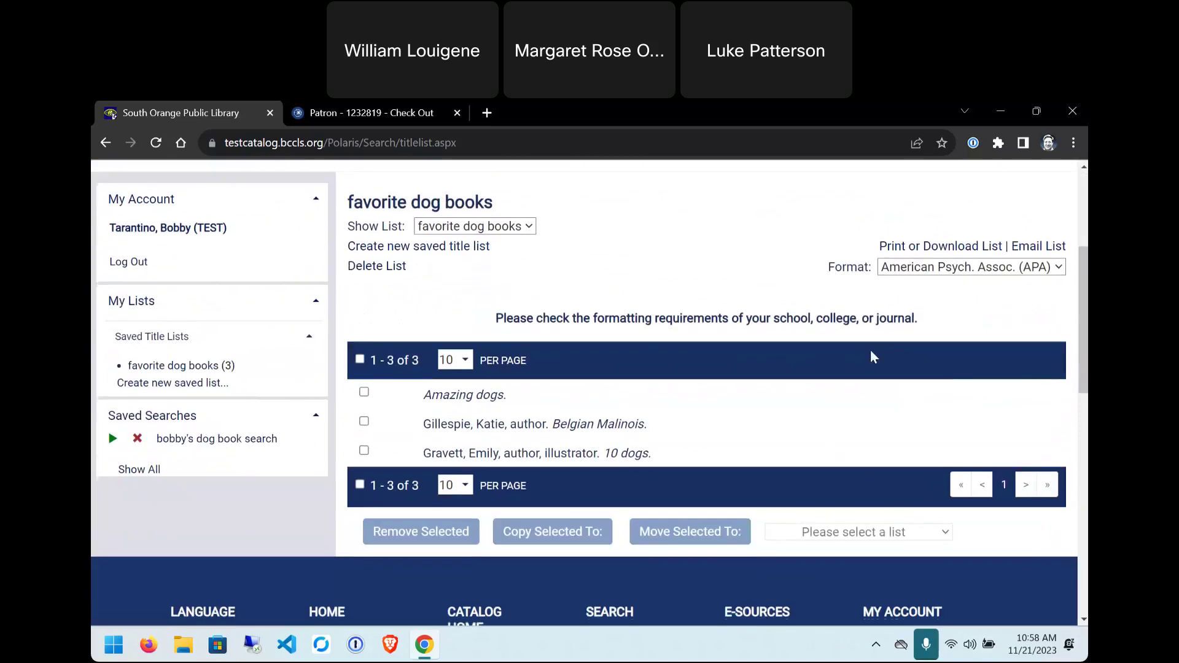
click(956, 274)
click(784, 265)
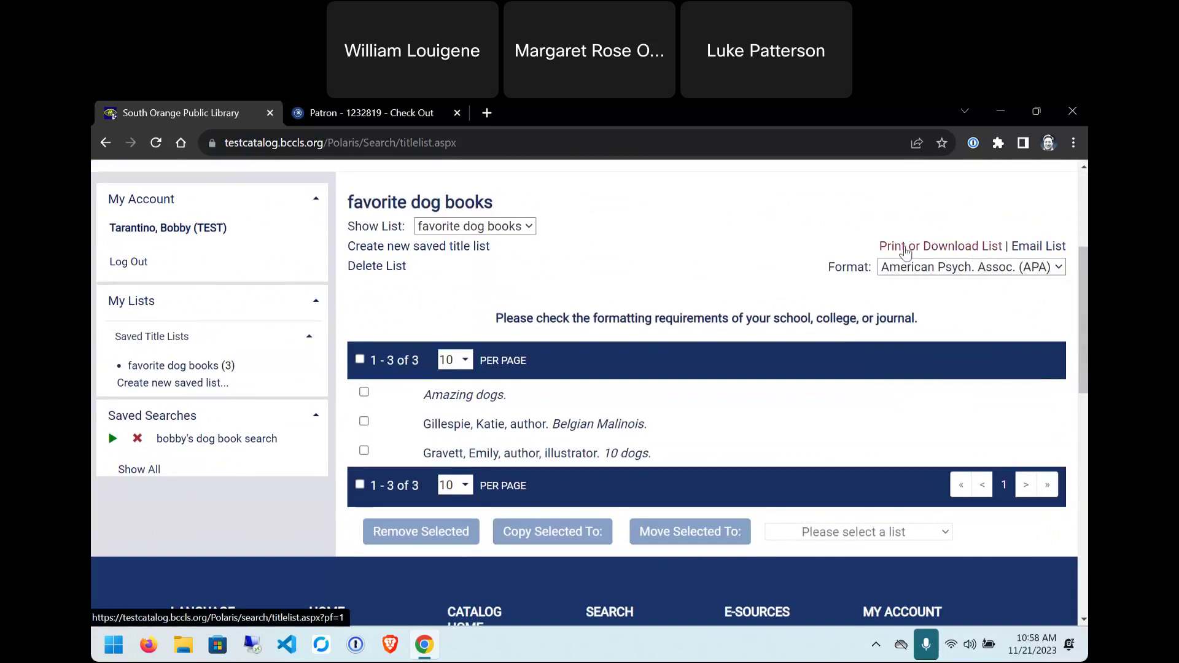
- Open the printable version of the APA list, then return to the saved list
click(905, 248)
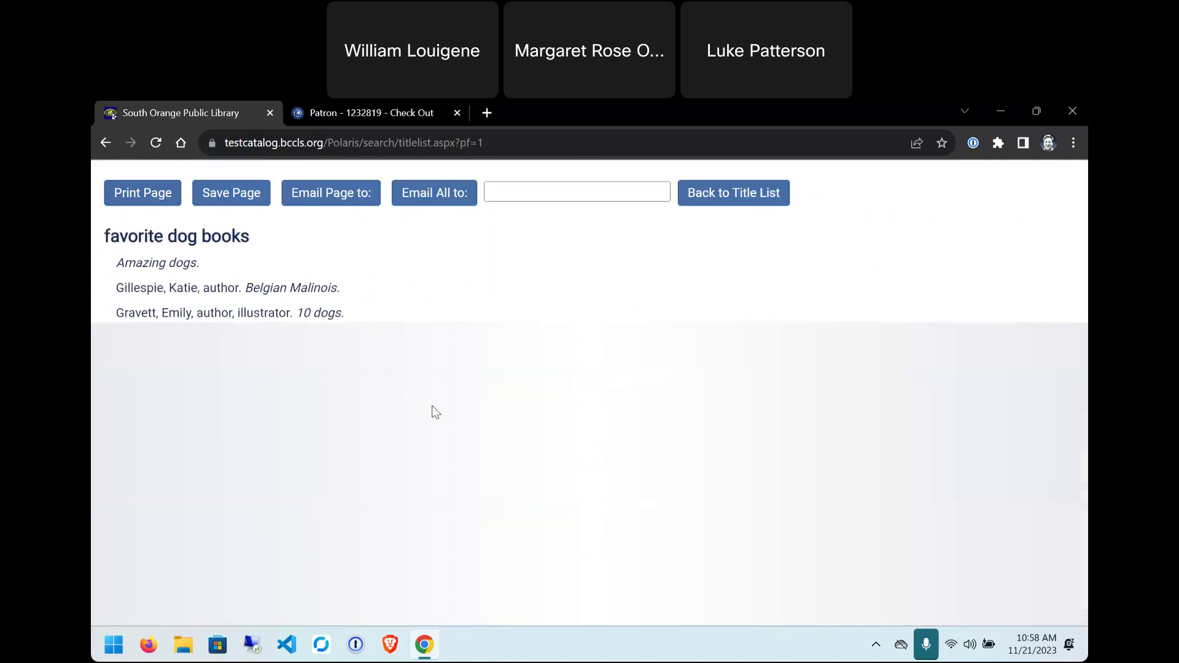
click(718, 192)
scroll(716, 312, down, 3)
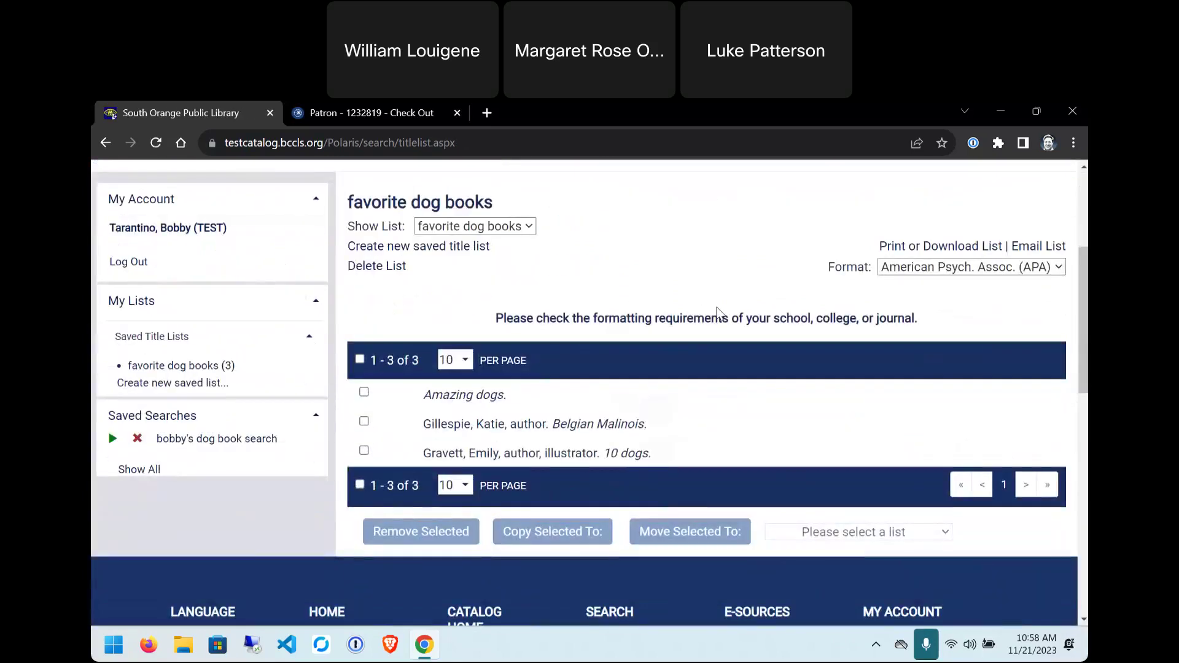
- Change the list's citation format back to Brief Bibliographic
click(951, 272)
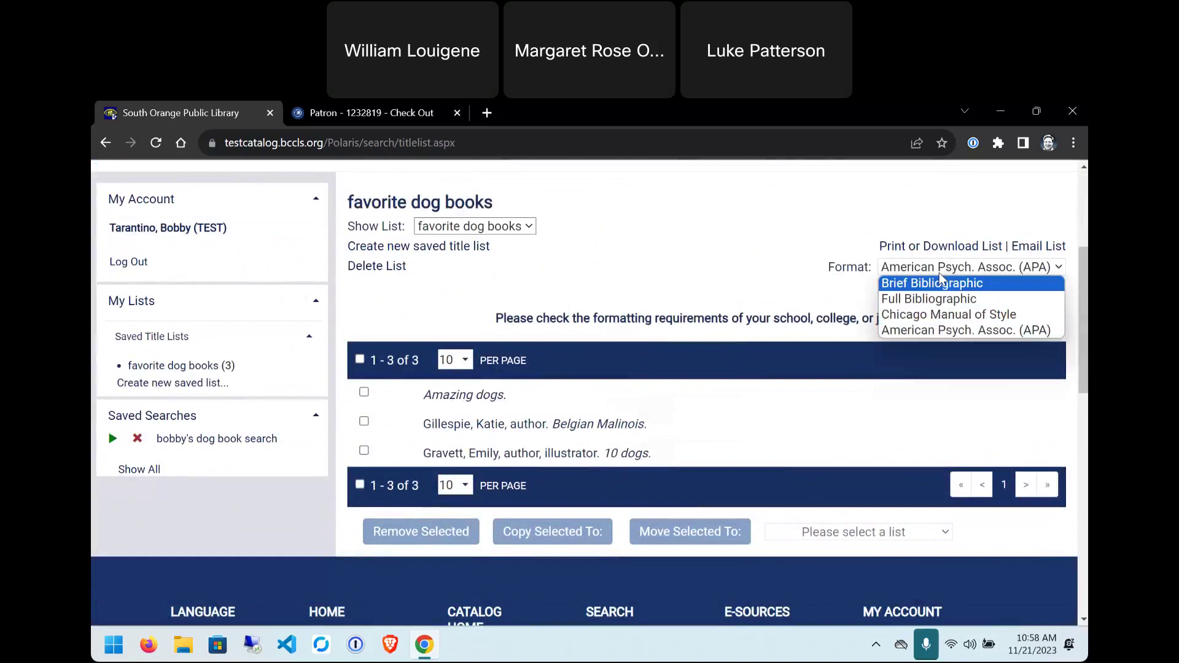
click(936, 284)
scroll(1004, 364, down, 2)
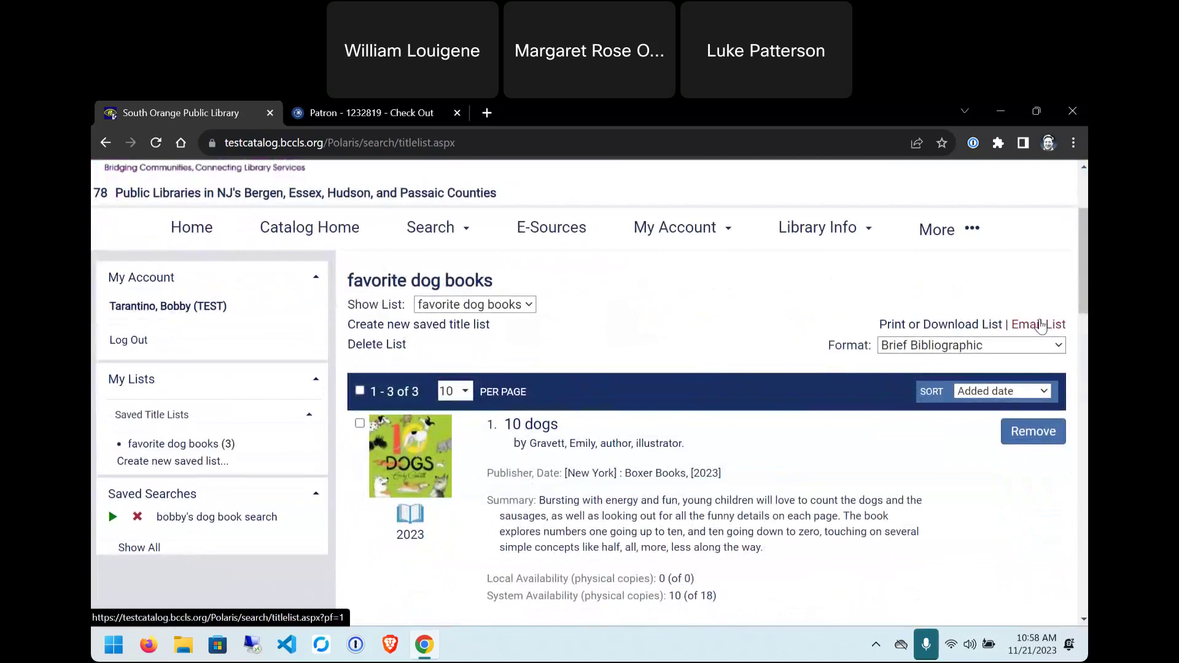
- Try emailing the list page without a recipient, dismiss the warning, and return to the list
click(1039, 317)
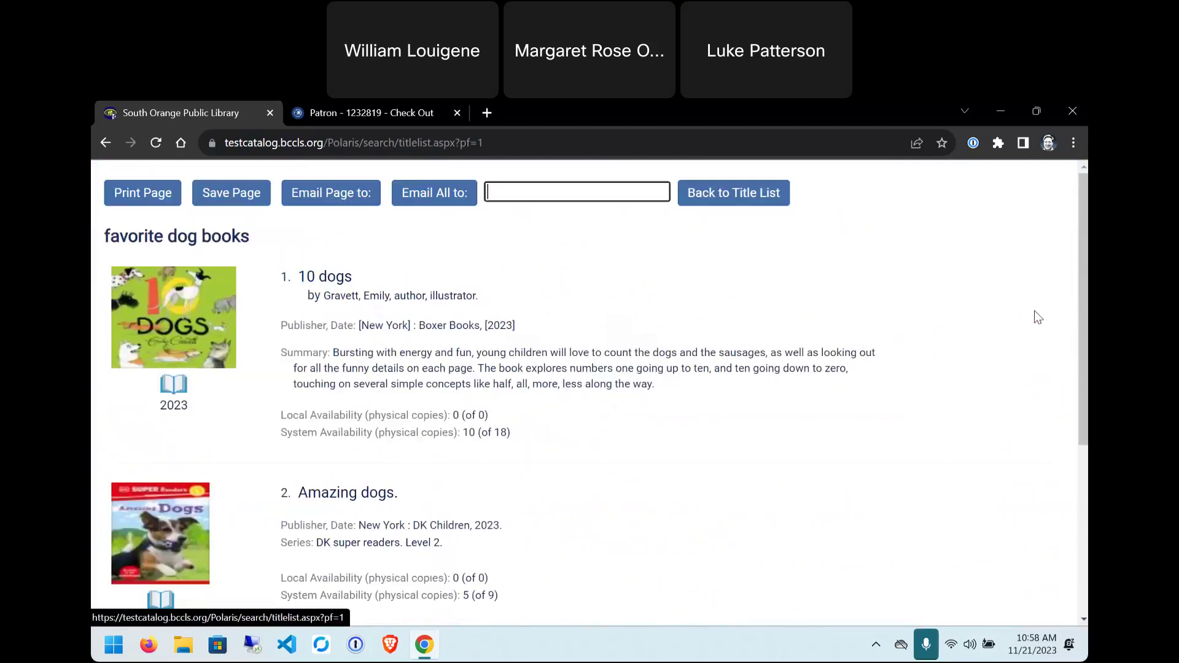
click(994, 293)
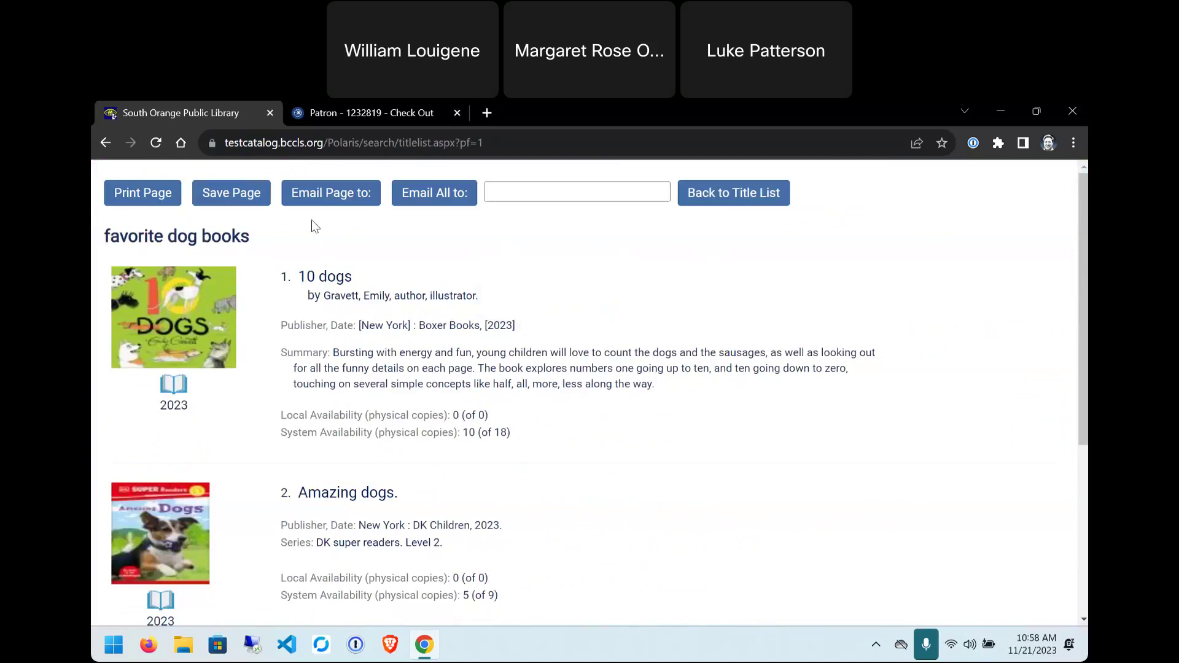
click(351, 198)
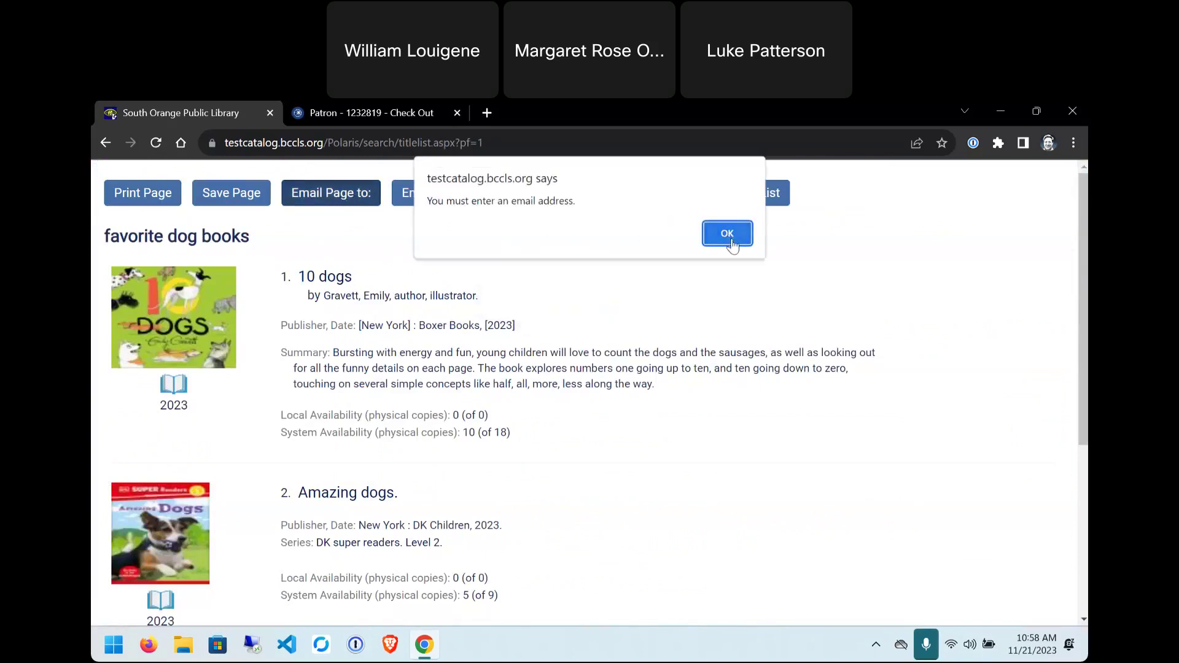
click(728, 234)
click(359, 175)
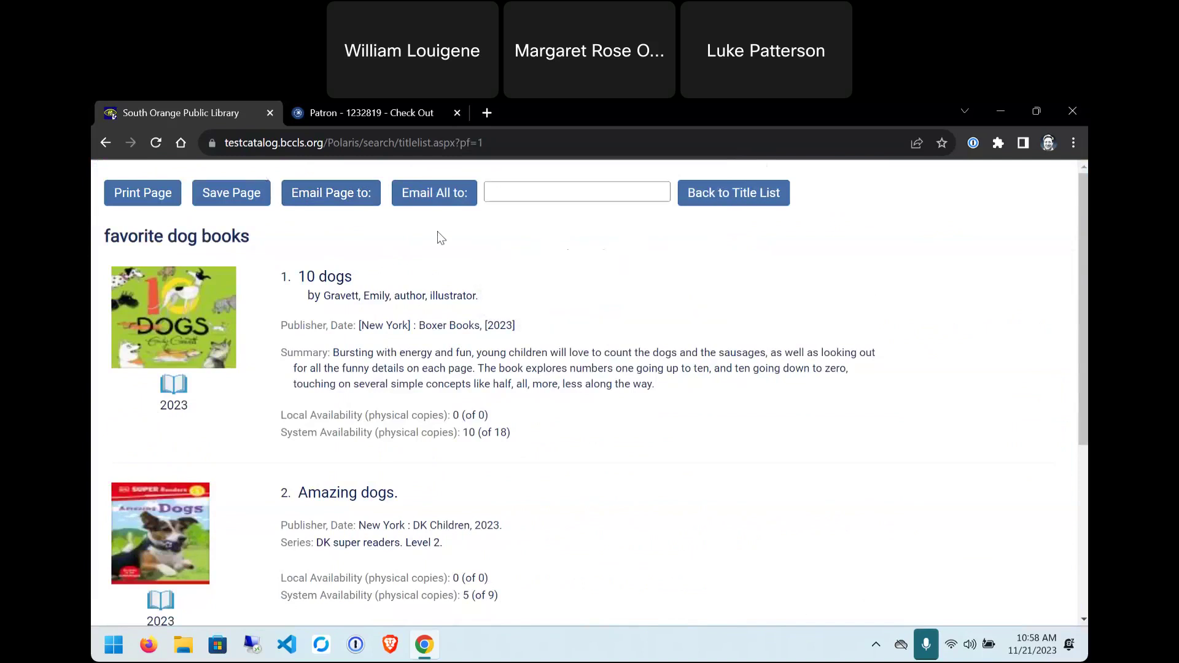
click(742, 193)
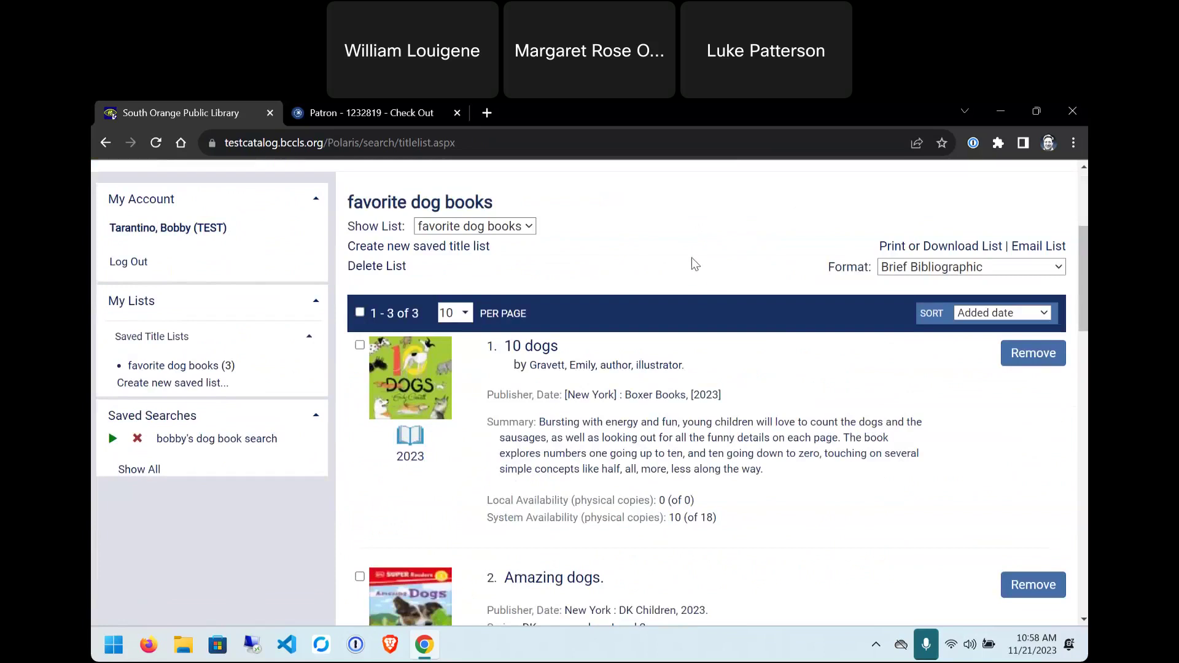
- Remove Amazing dogs from 'favorite dog books', leaving 10 dogs and Belgian Malinois
scroll(679, 280, down, 4)
scroll(676, 279, down, 3)
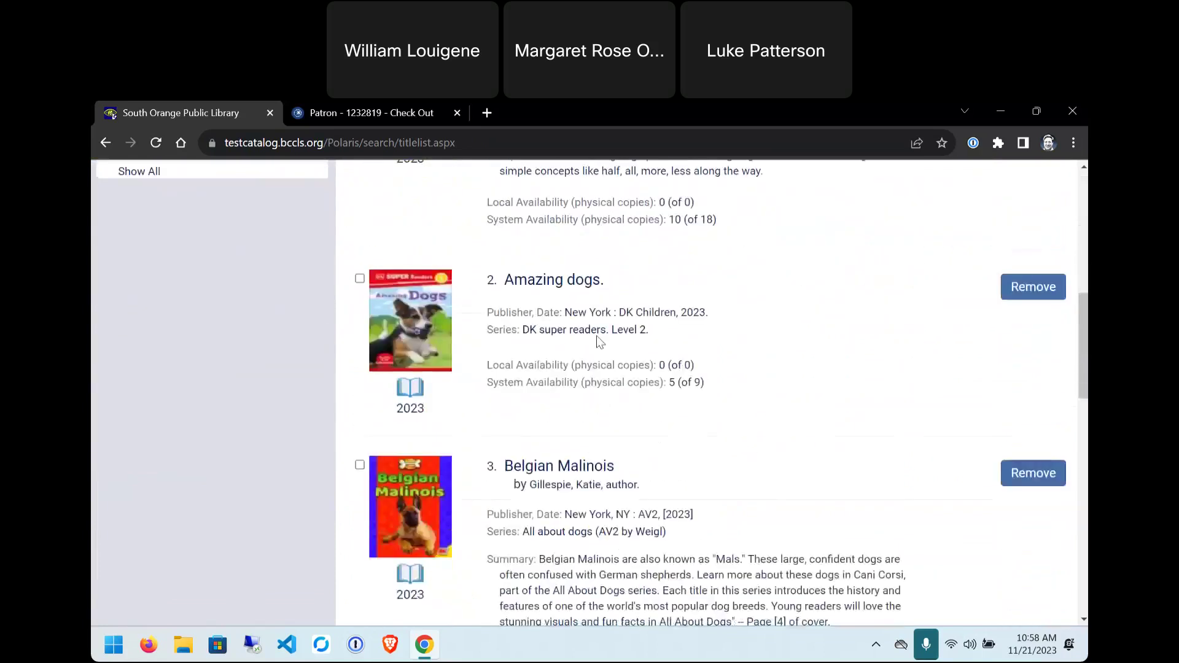
scroll(361, 269, up, 1)
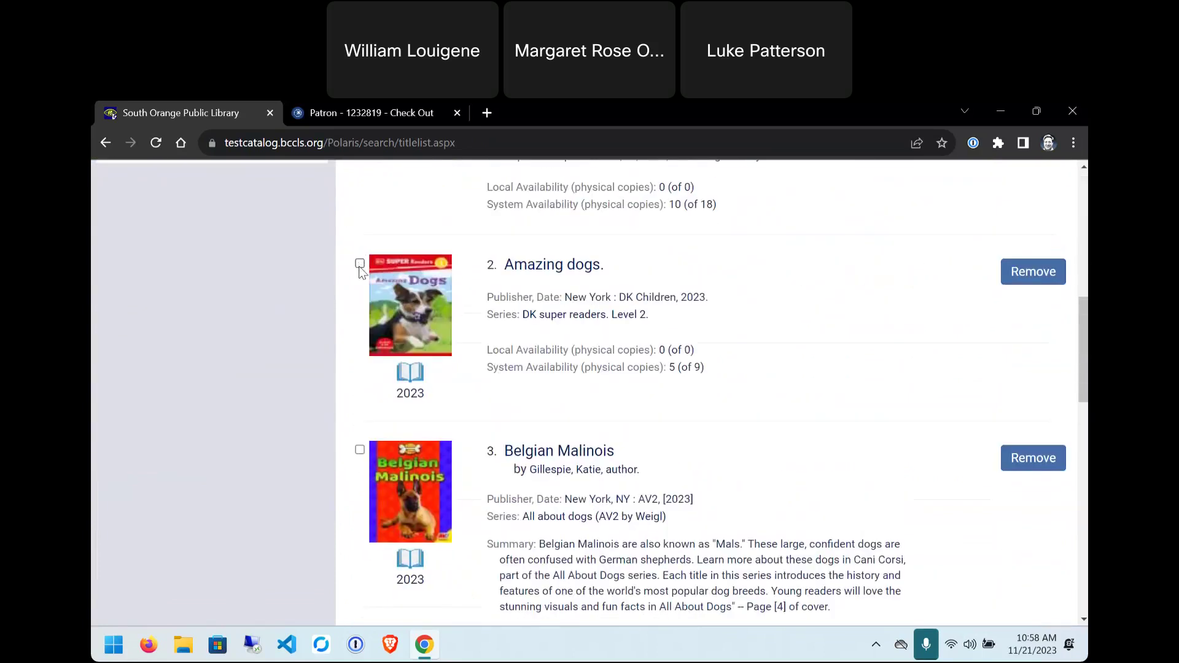
click(1038, 272)
scroll(739, 255, down, 2)
scroll(739, 254, down, 3)
scroll(673, 387, down, 3)
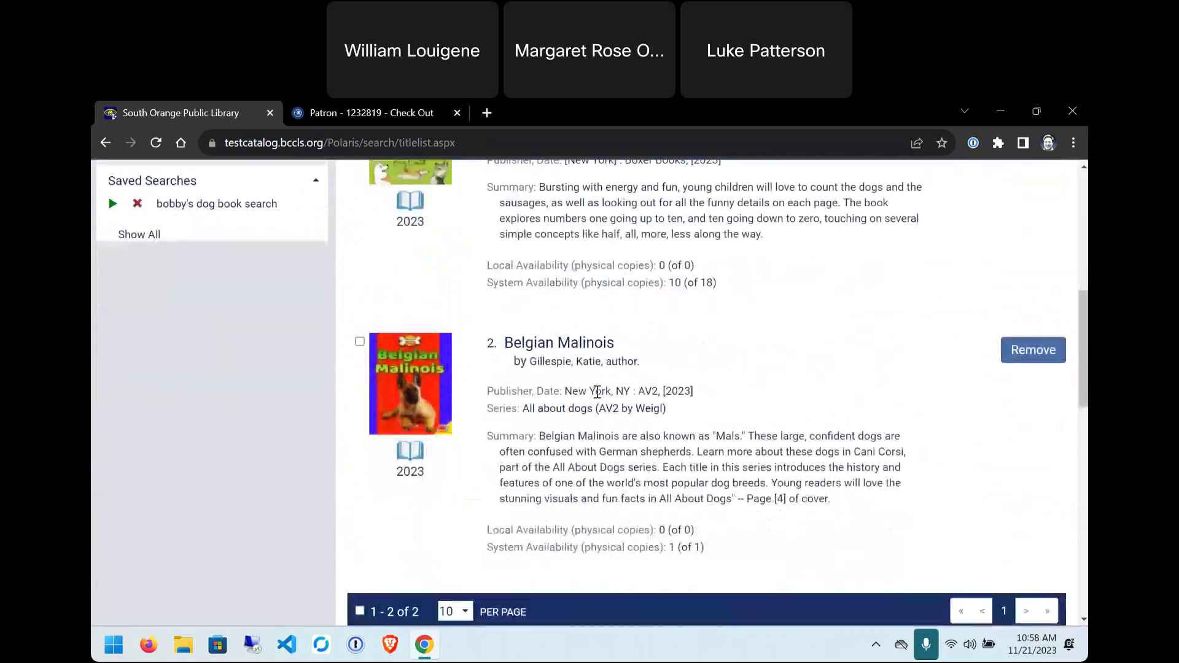
scroll(666, 365, up, 1)
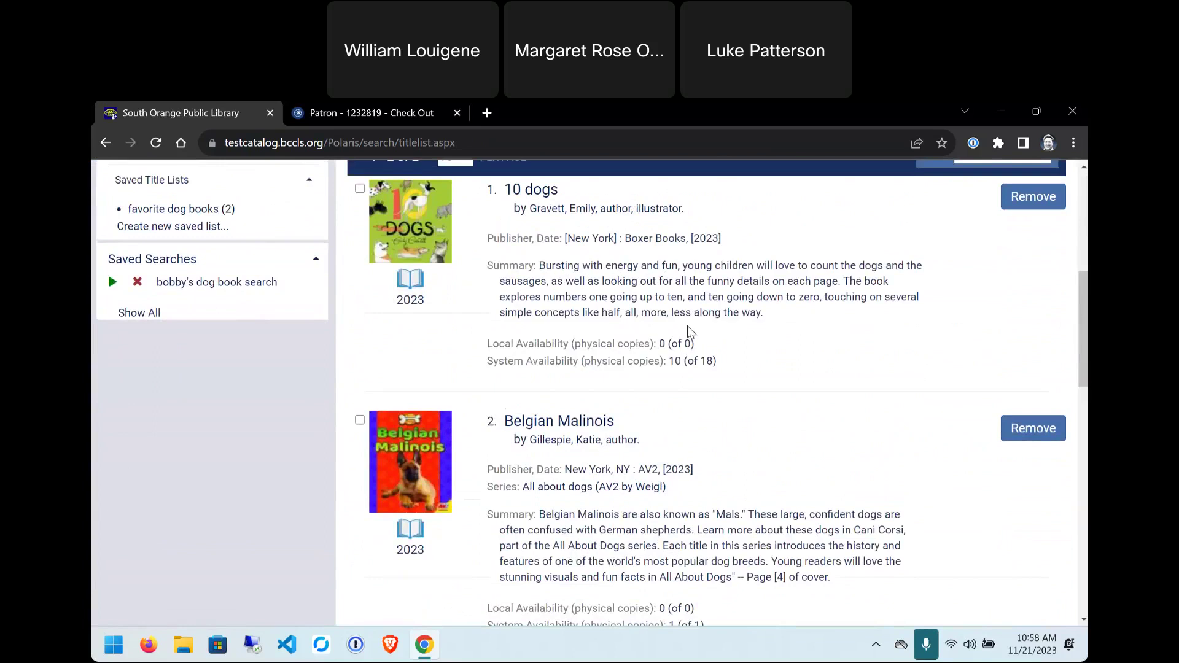
scroll(690, 331, up, 2)
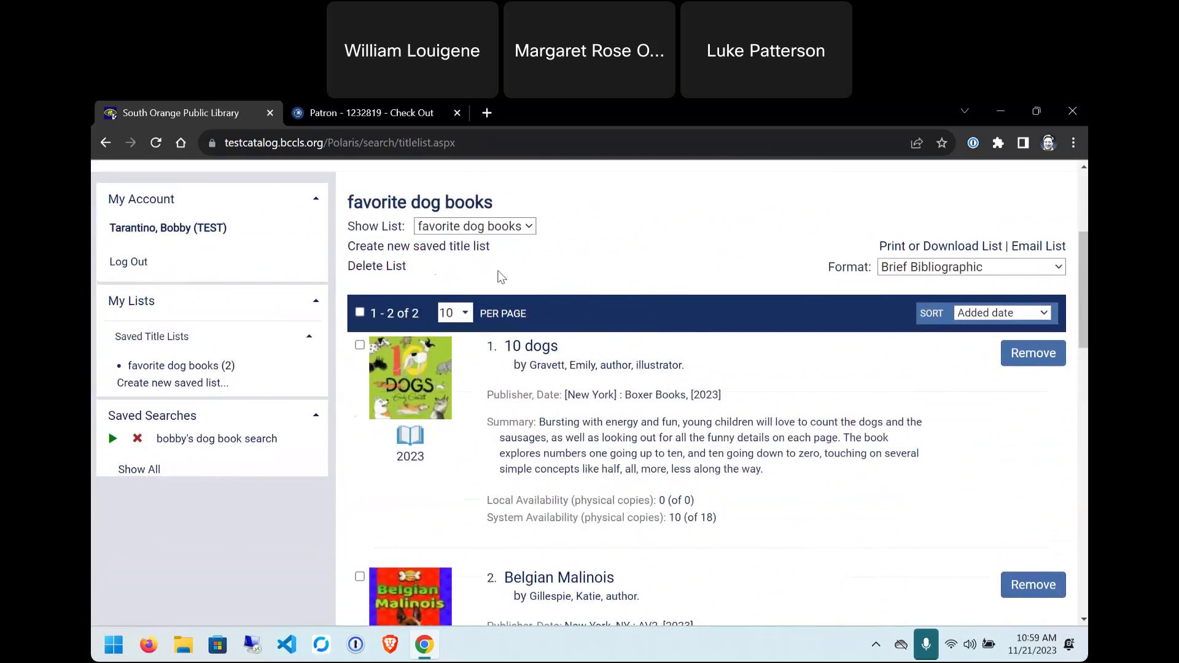
scroll(499, 277, up, 2)
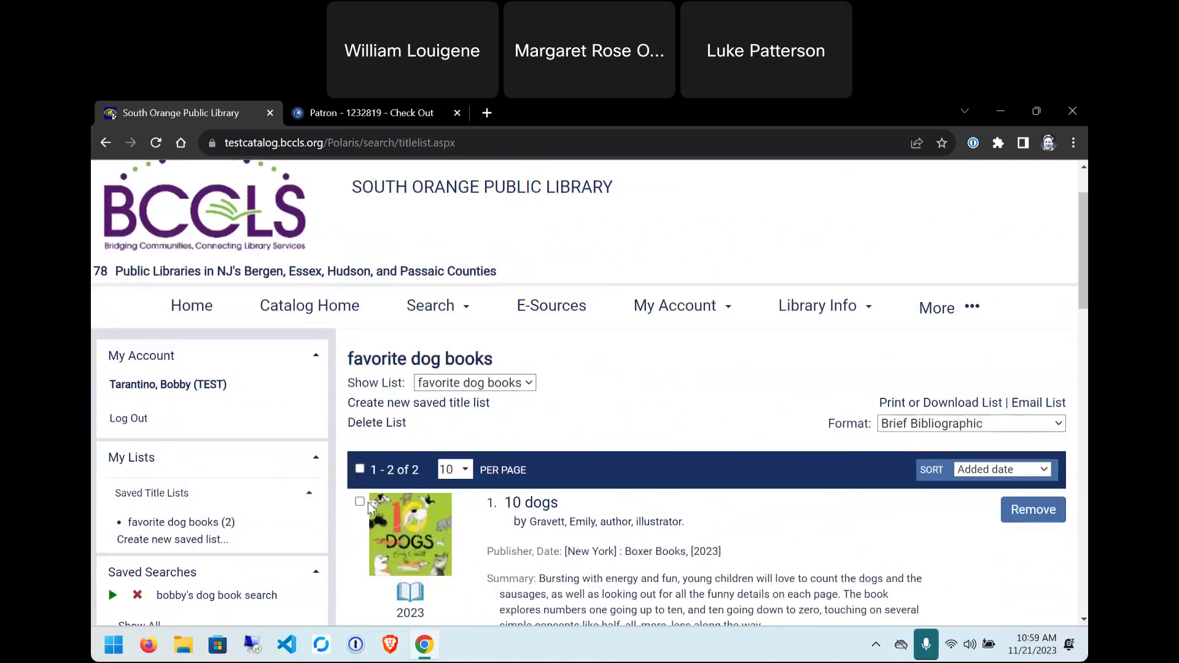
scroll(117, 541, down, 1)
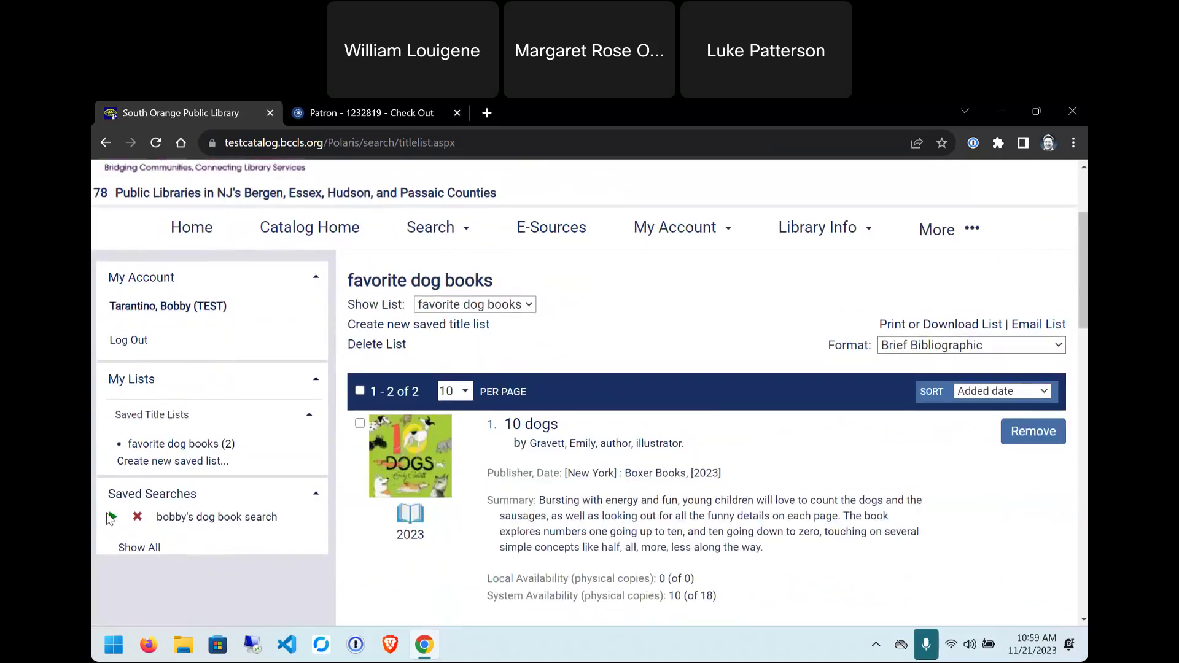
- Run the saved dog book search and add Cinderella--with dogs! to favorite dog books
click(110, 519)
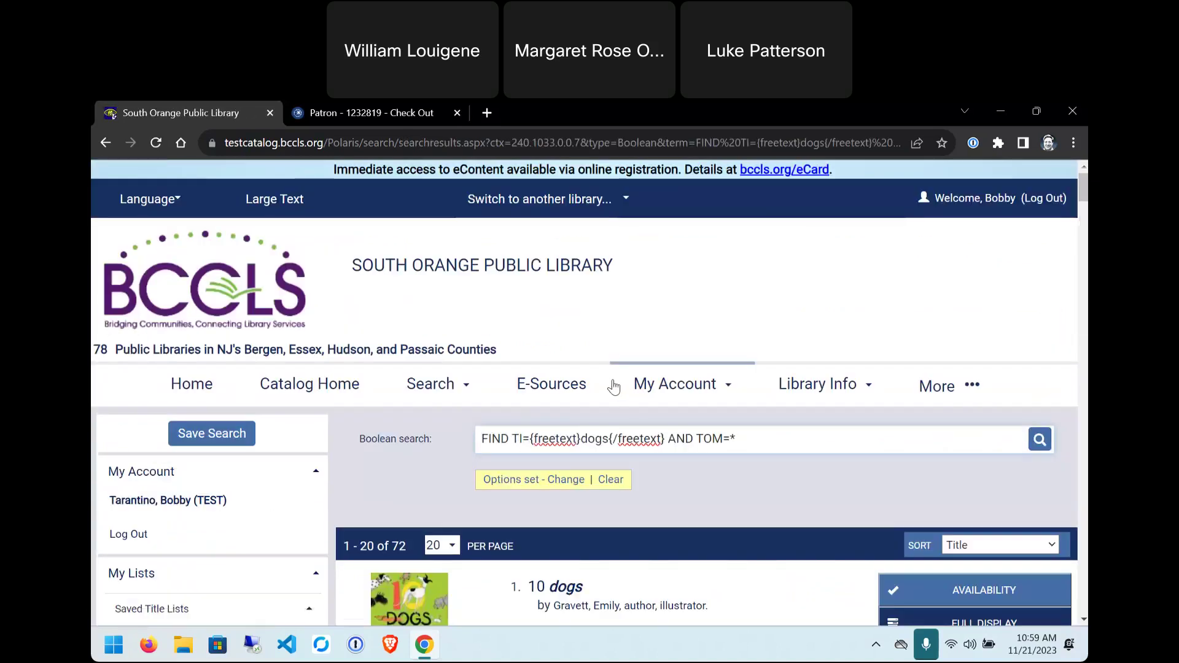
scroll(723, 371, down, 12)
scroll(724, 371, down, 15)
scroll(717, 381, down, 6)
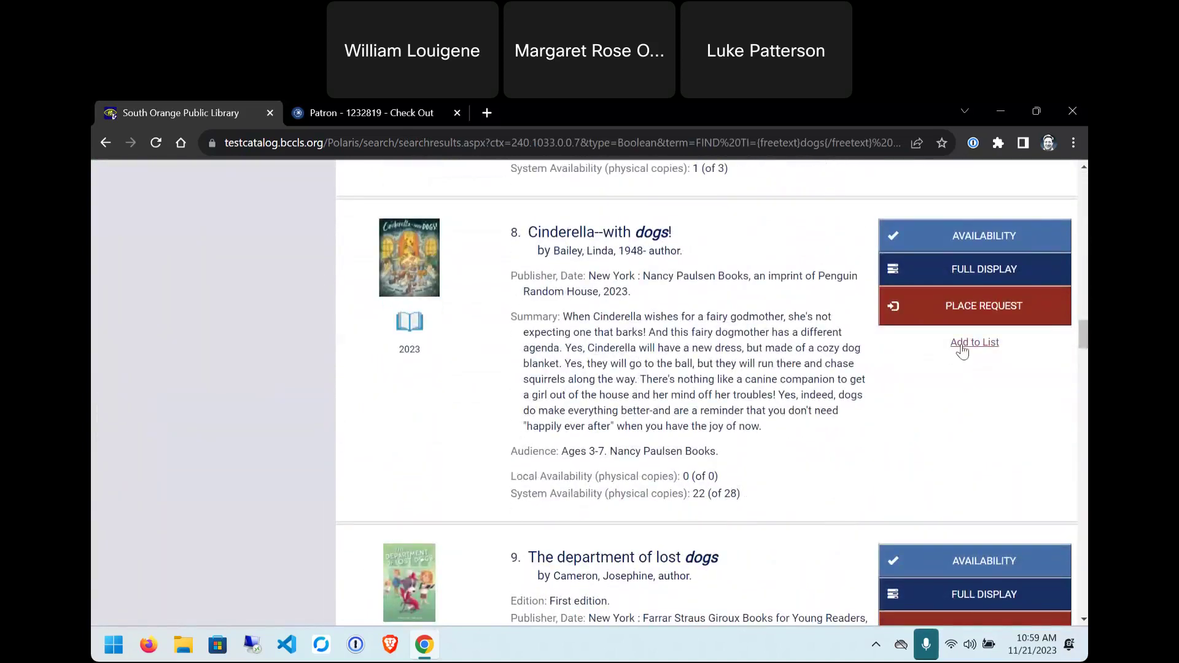
click(961, 348)
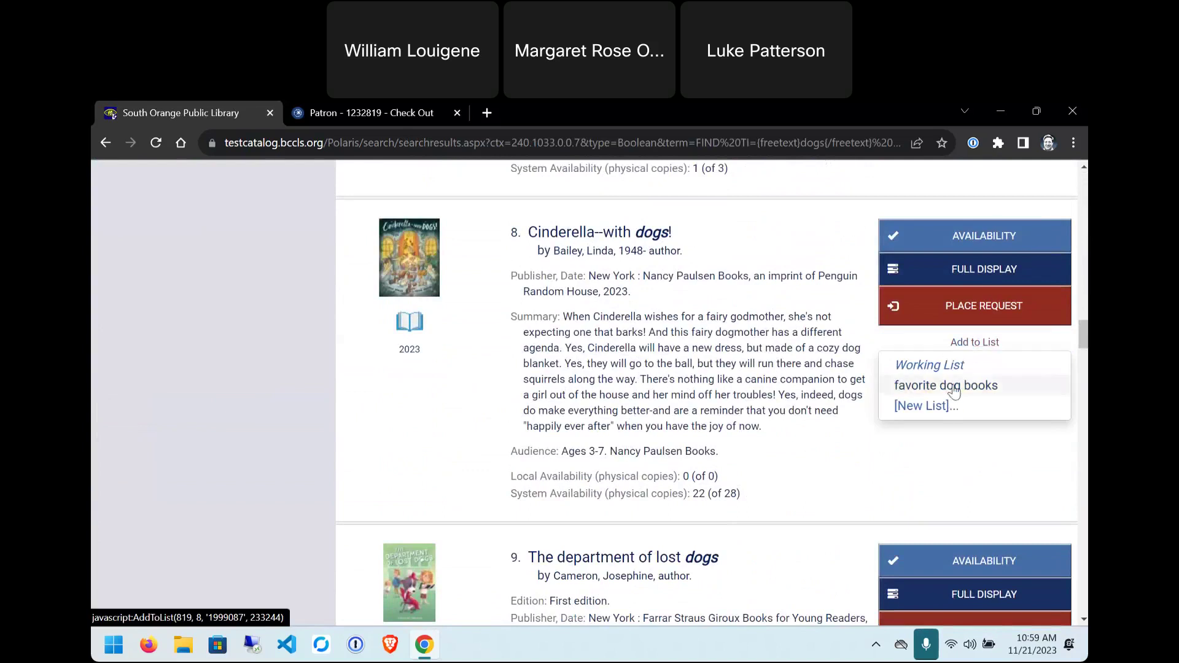
click(977, 387)
- Add The department of lost dogs to favorite dog books and view the four-title list
scroll(959, 380, down, 5)
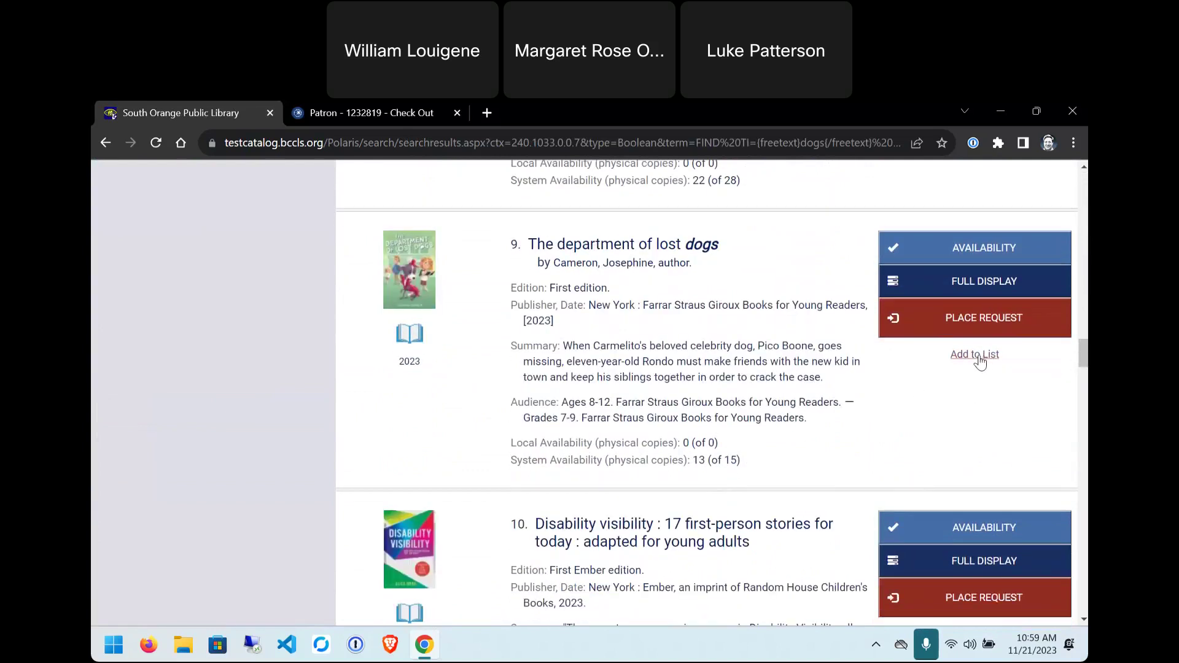
click(977, 357)
click(977, 398)
scroll(168, 327, up, 15)
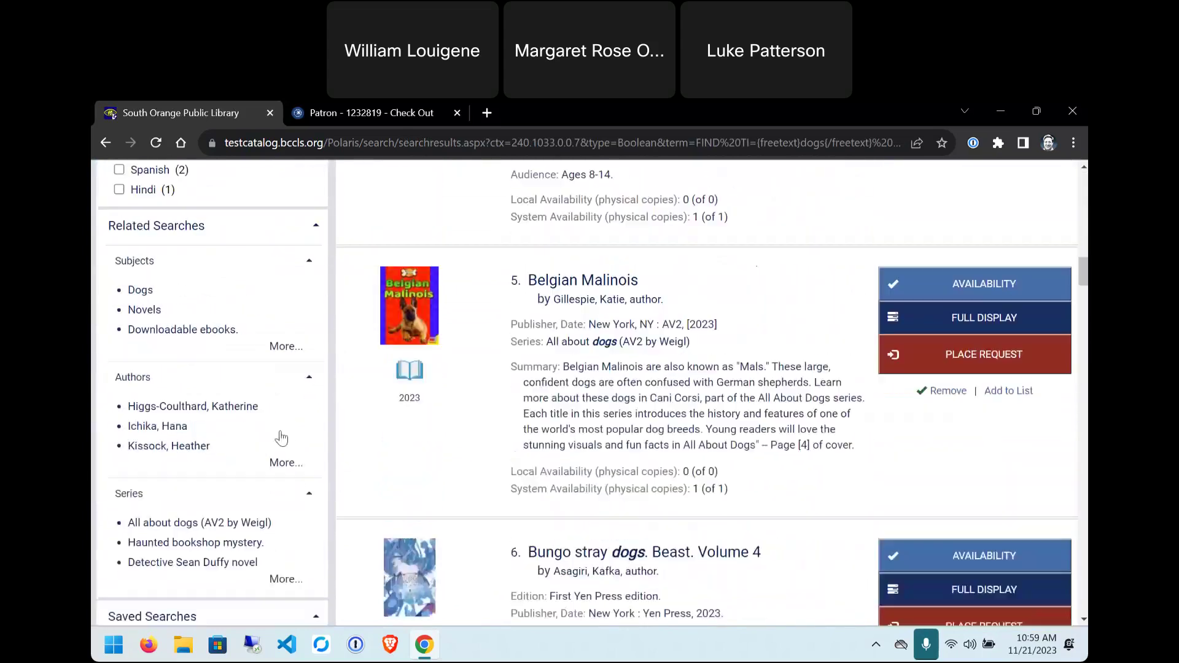
scroll(281, 438, up, 14)
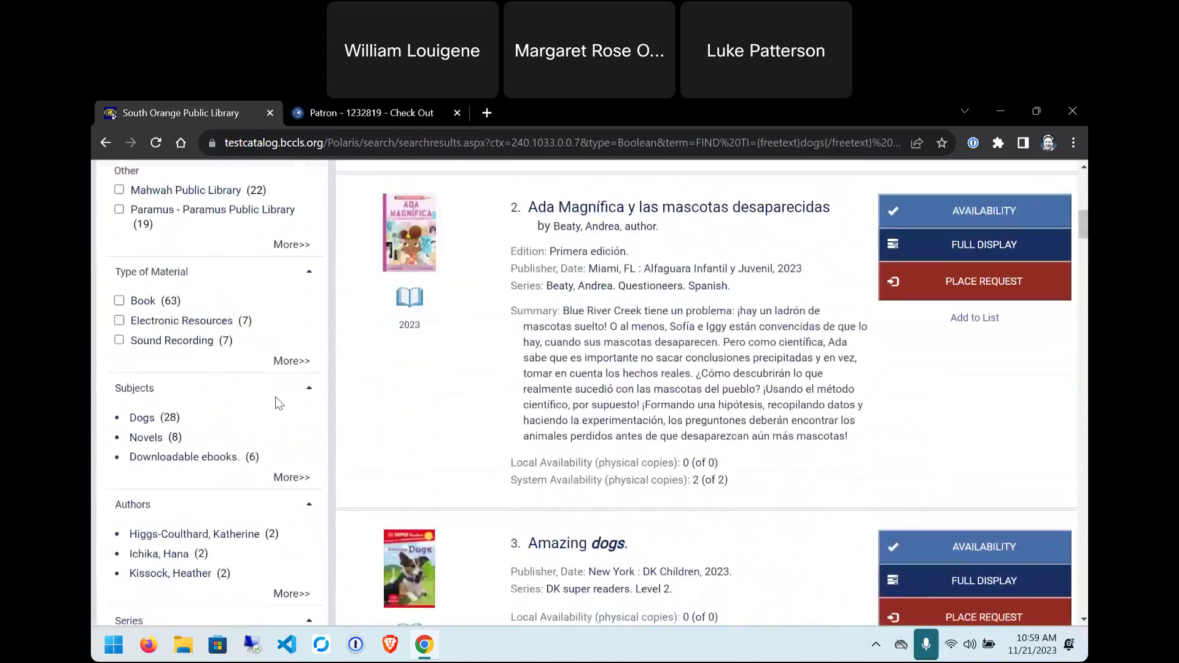
scroll(279, 404, up, 6)
click(173, 403)
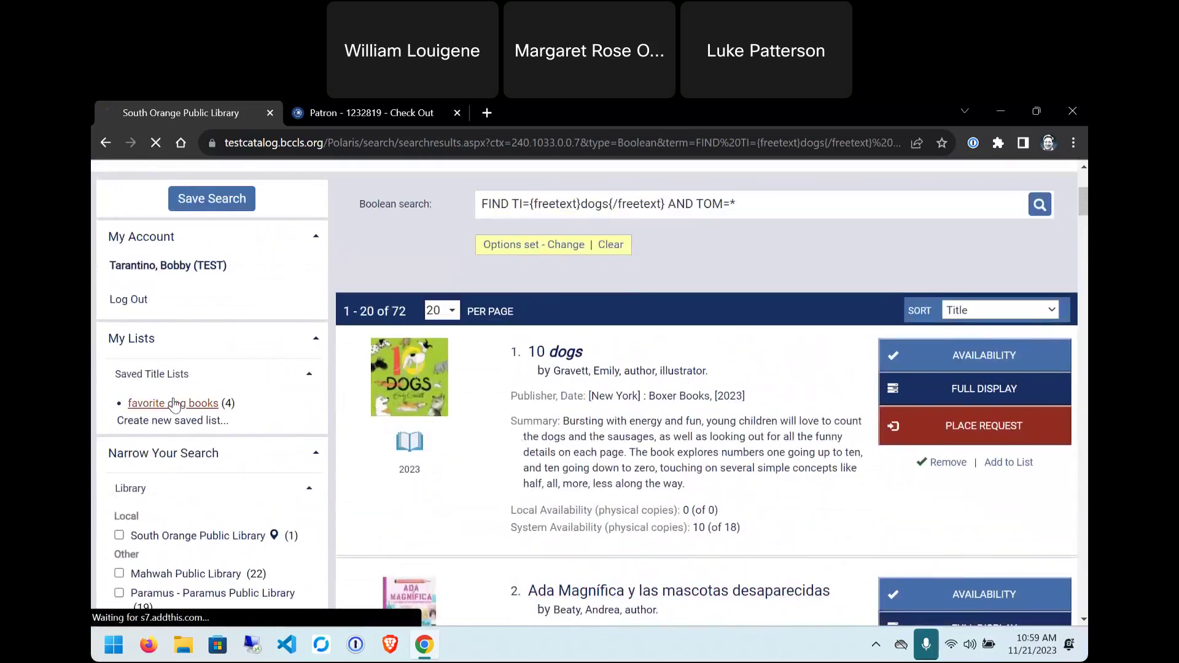
scroll(793, 399, down, 15)
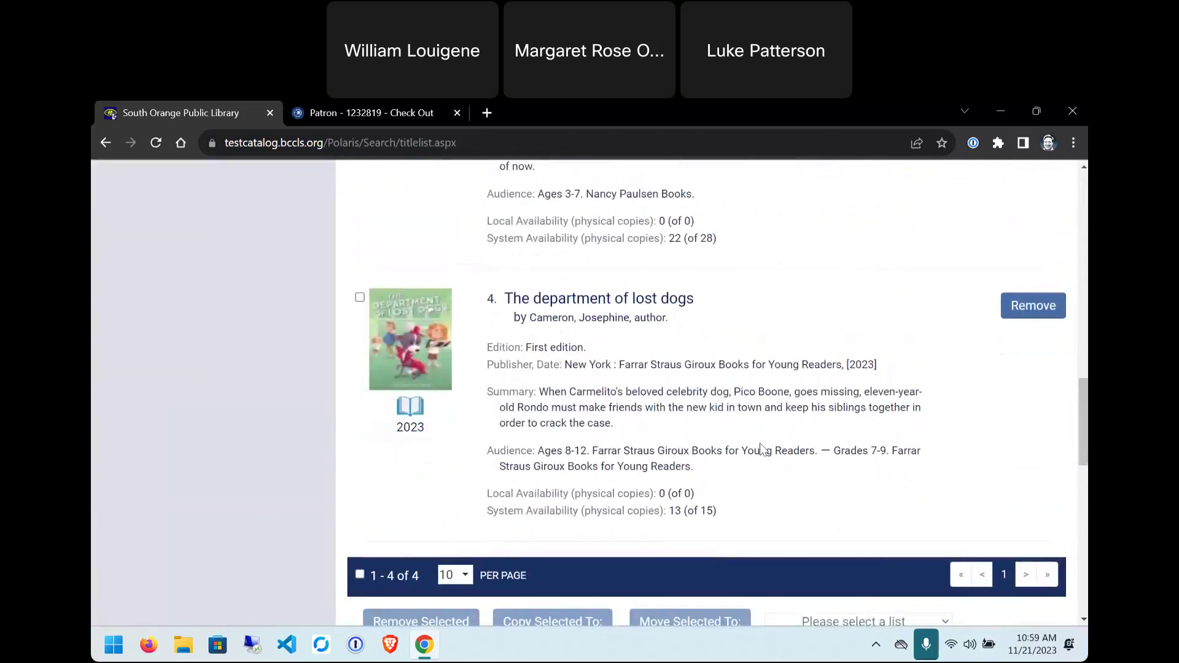
- Remove The department of lost dogs from the list, then delete the favorite dog books list
click(360, 298)
scroll(693, 410, up, 5)
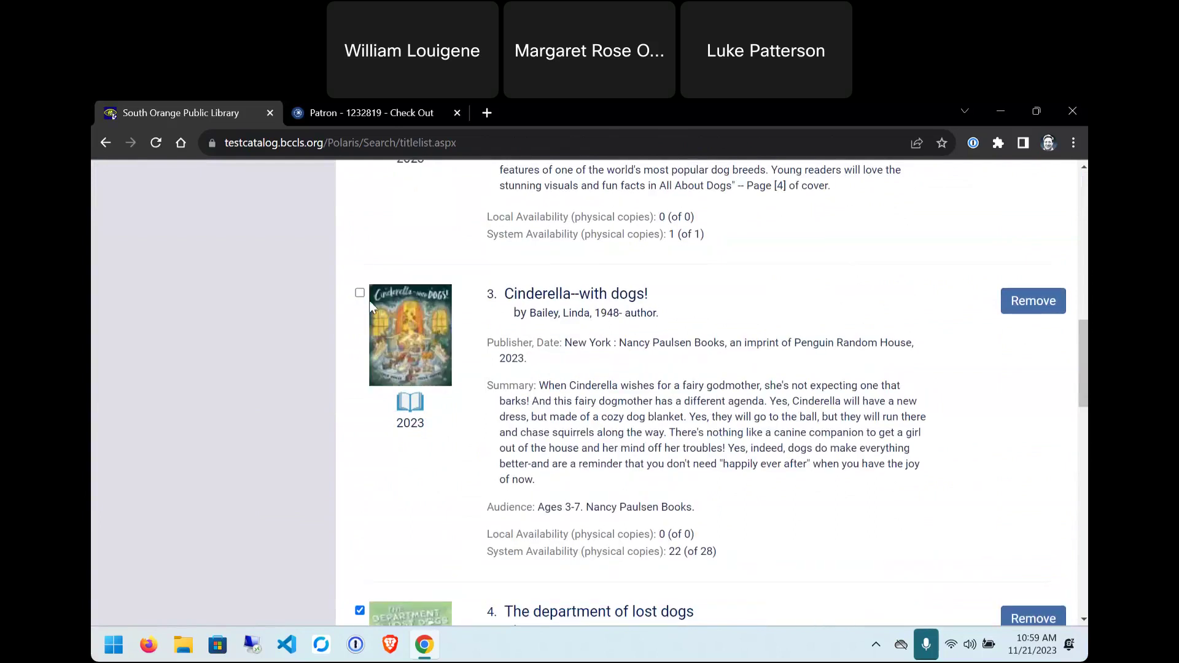
scroll(454, 441, down, 4)
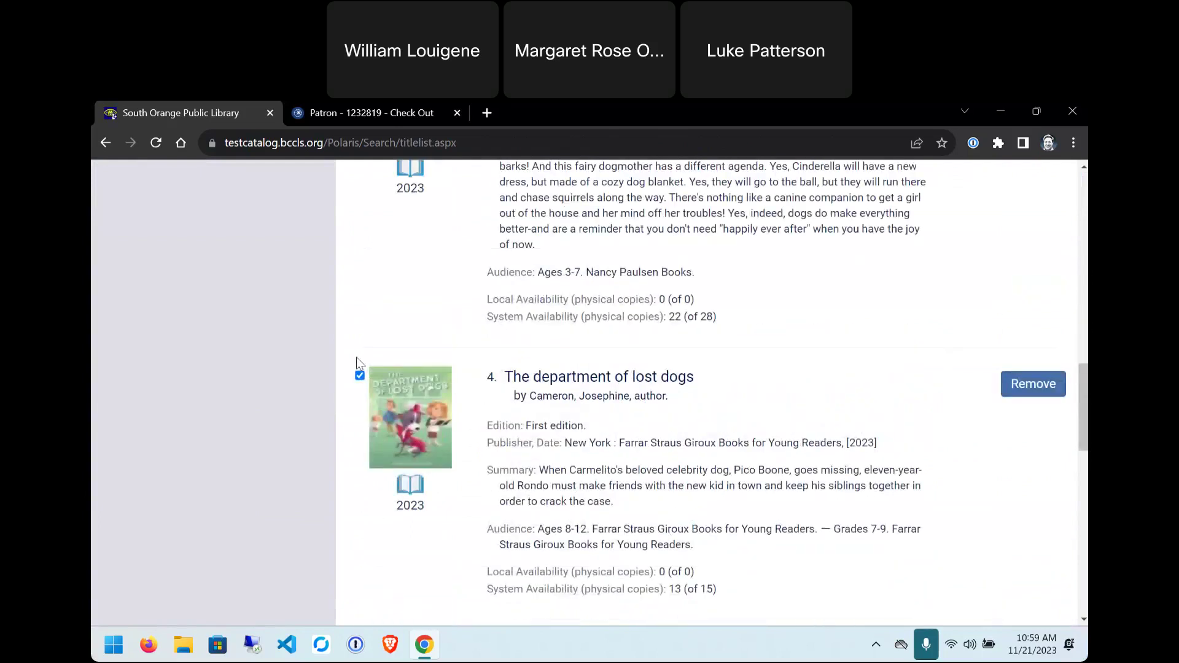
click(1034, 383)
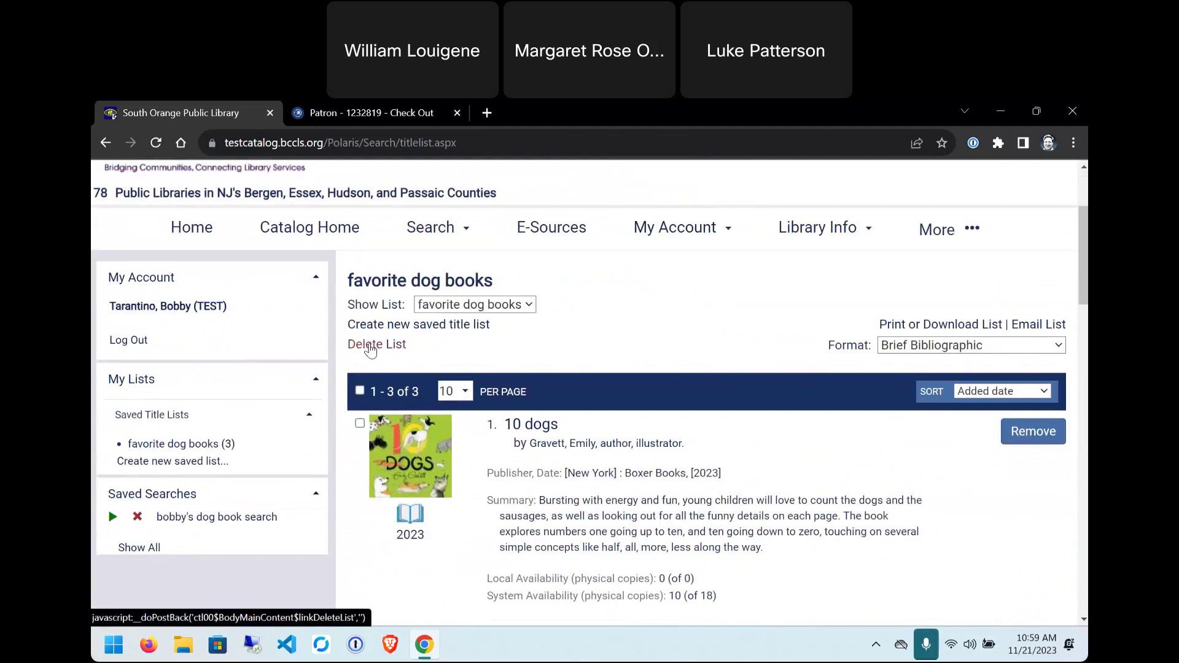
click(370, 345)
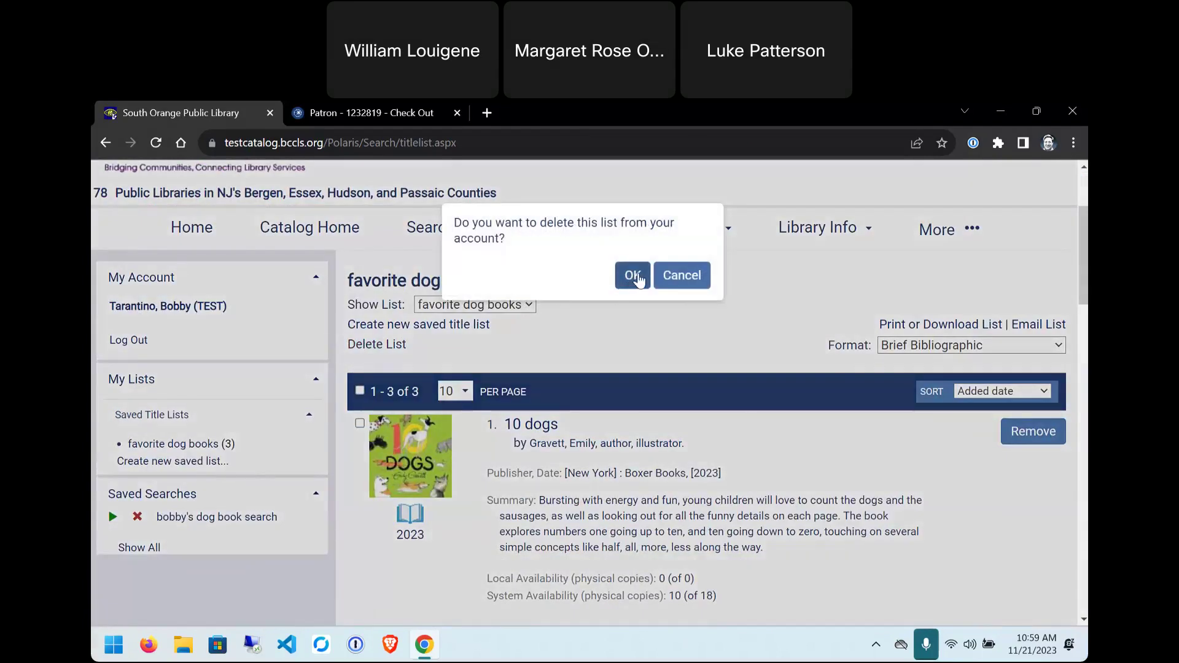
click(636, 277)
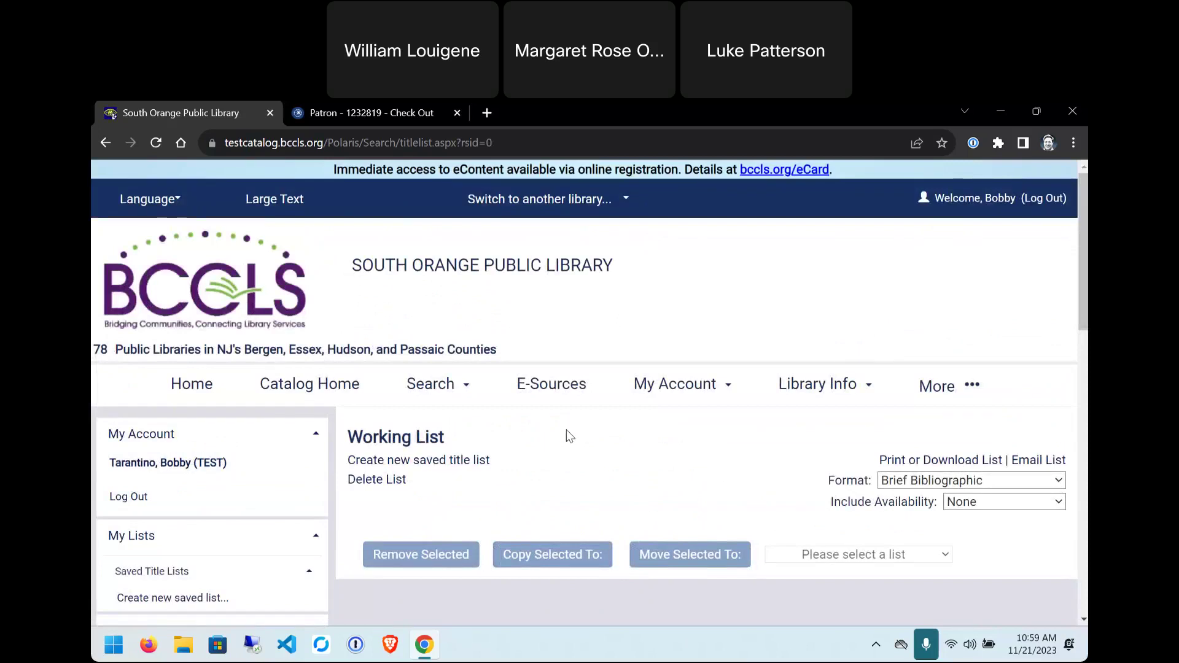